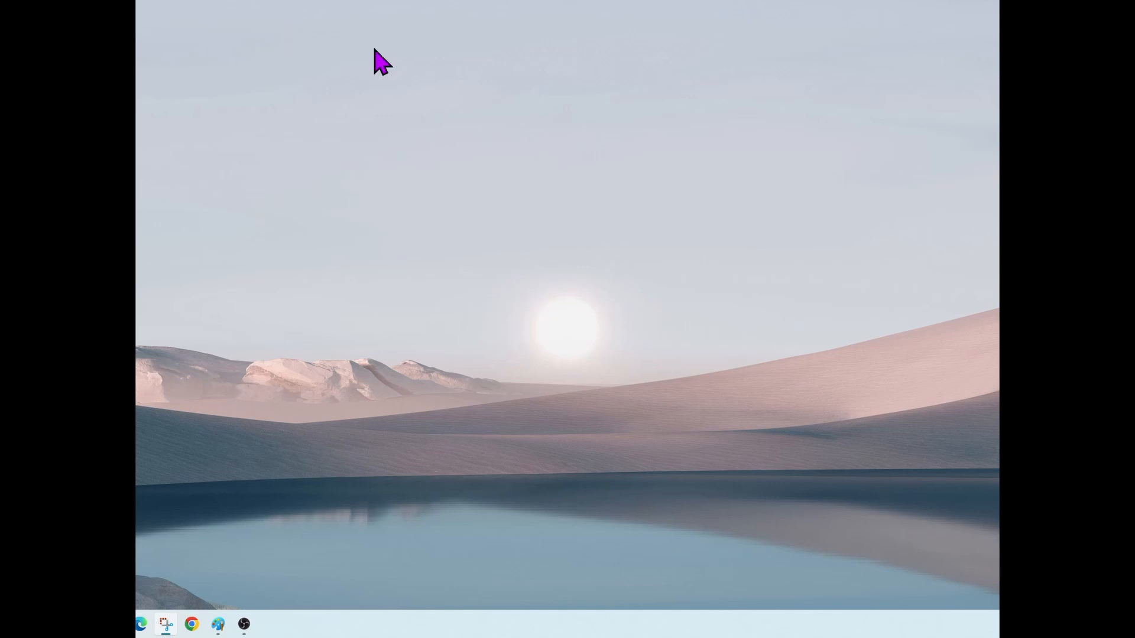
- Look through the list of all installed apps in the Start menu
mouse_move(172, 628)
mouse_move(215, 634)
key("super")
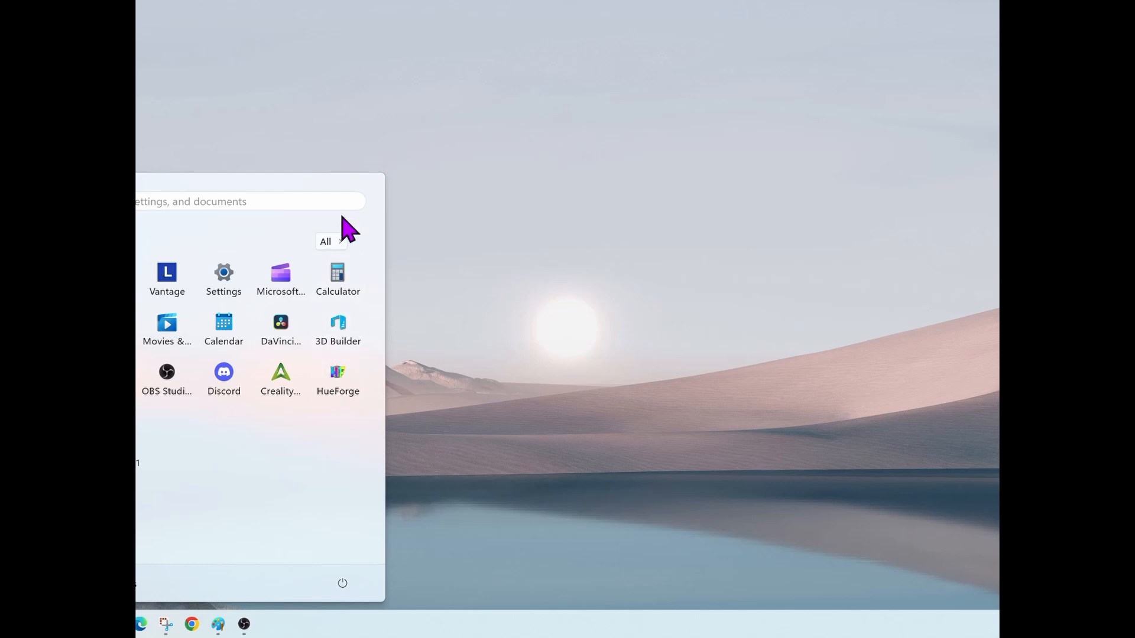
left_click(334, 244)
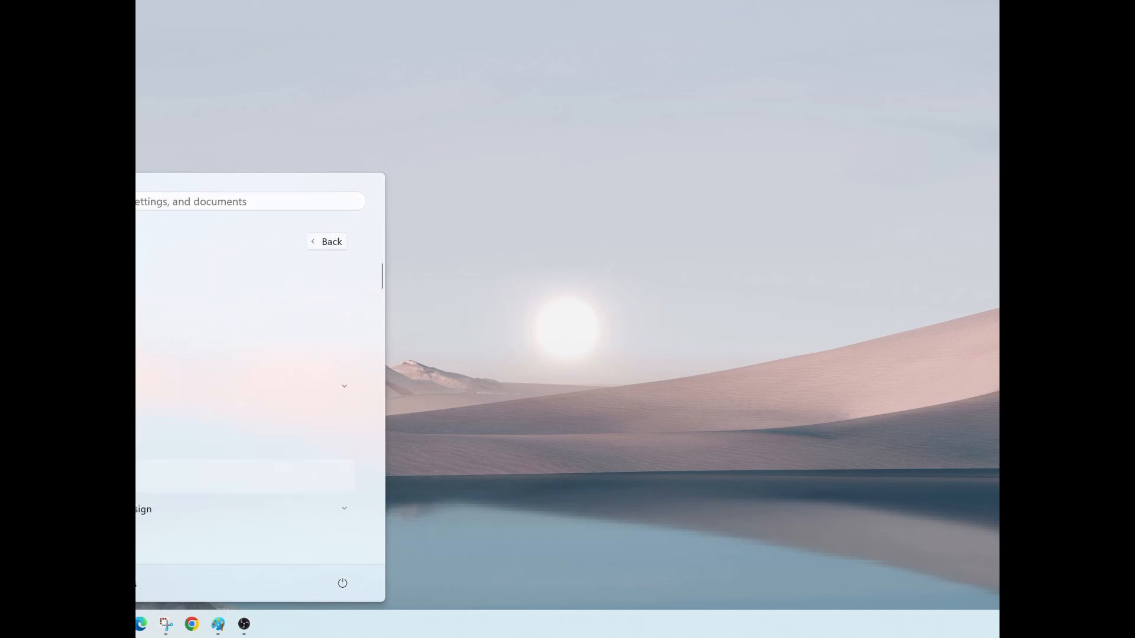
scroll(236, 384, "down", 10)
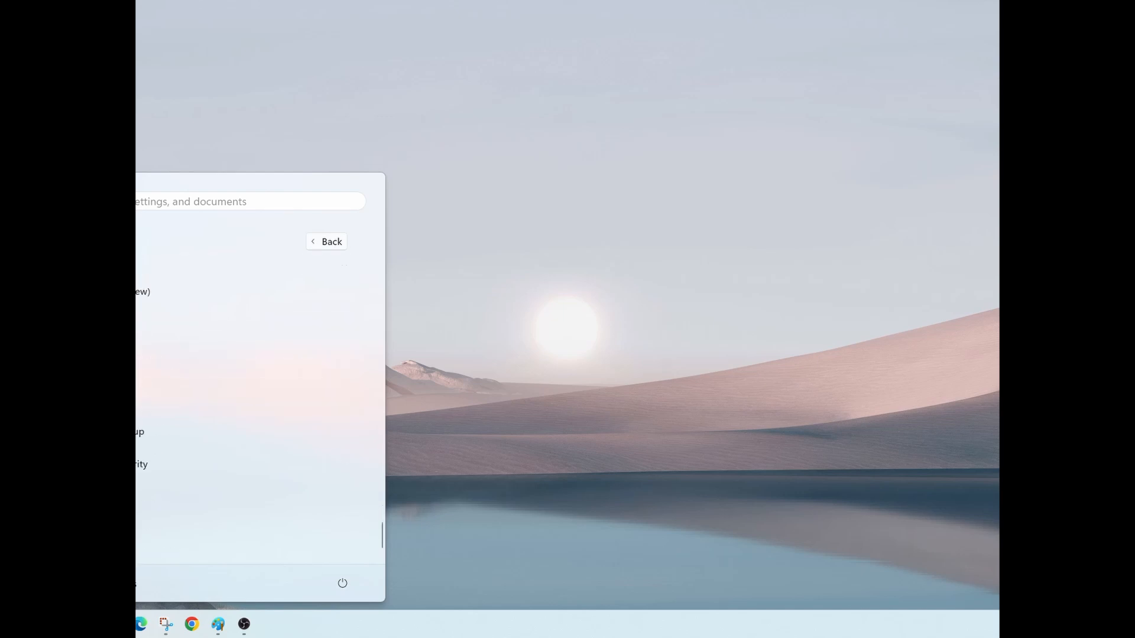
scroll(246, 414, "down", 1)
scroll(136, 422, "up", 3)
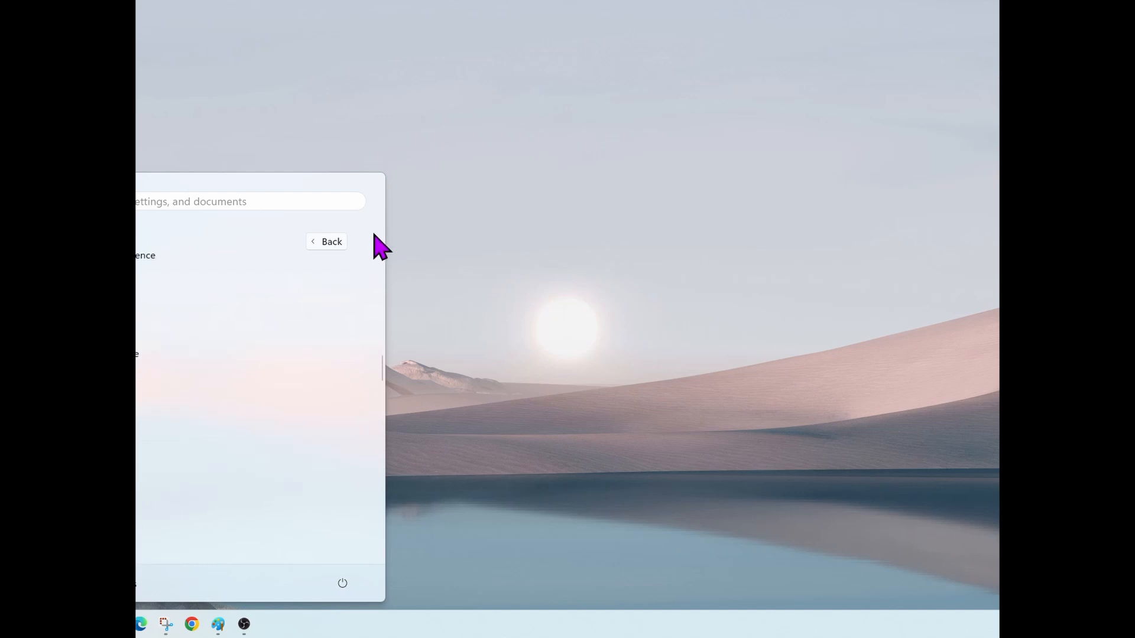
left_click(327, 242)
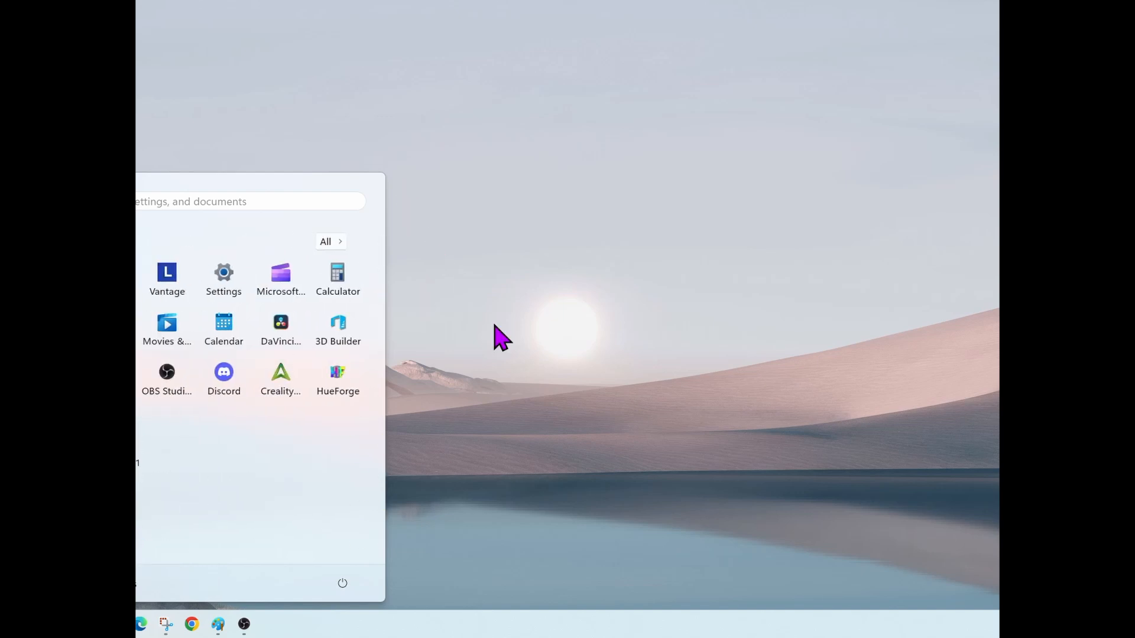
left_click(535, 350)
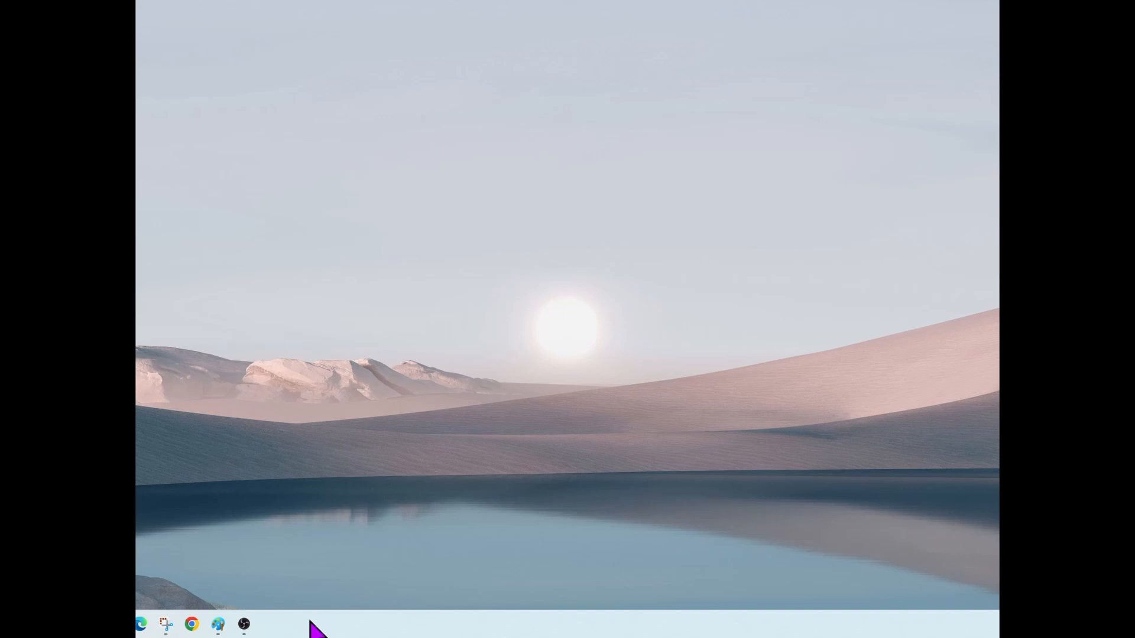
- Switch to Paint and enlarge the blank canvas to about 1760 × 814 px
left_click(218, 631)
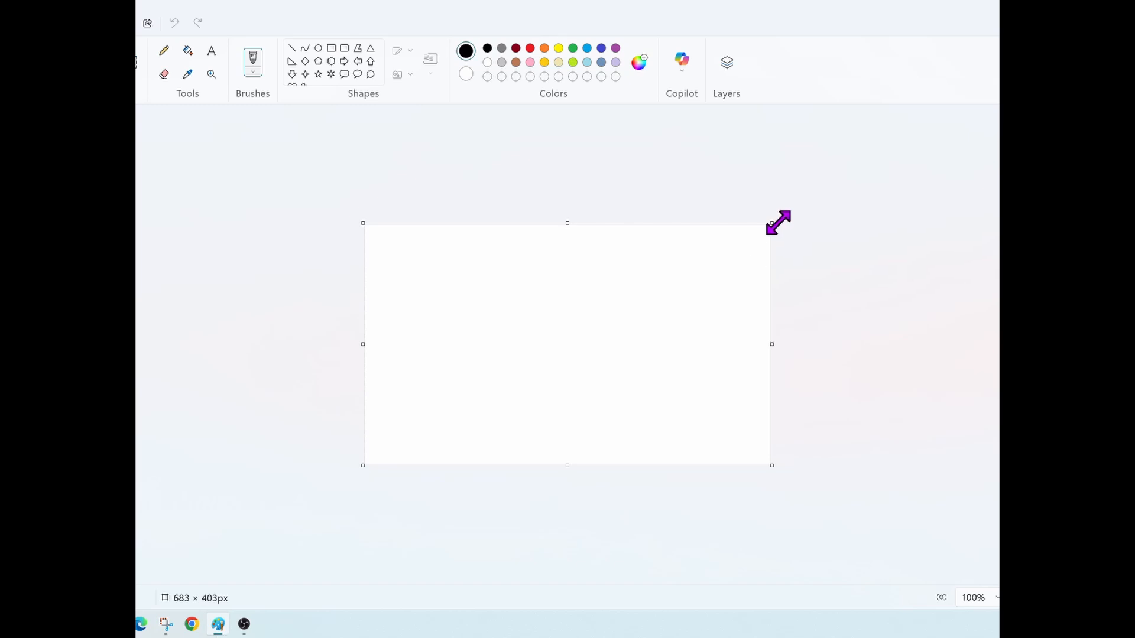
left_click_drag(774, 224, 998, 87)
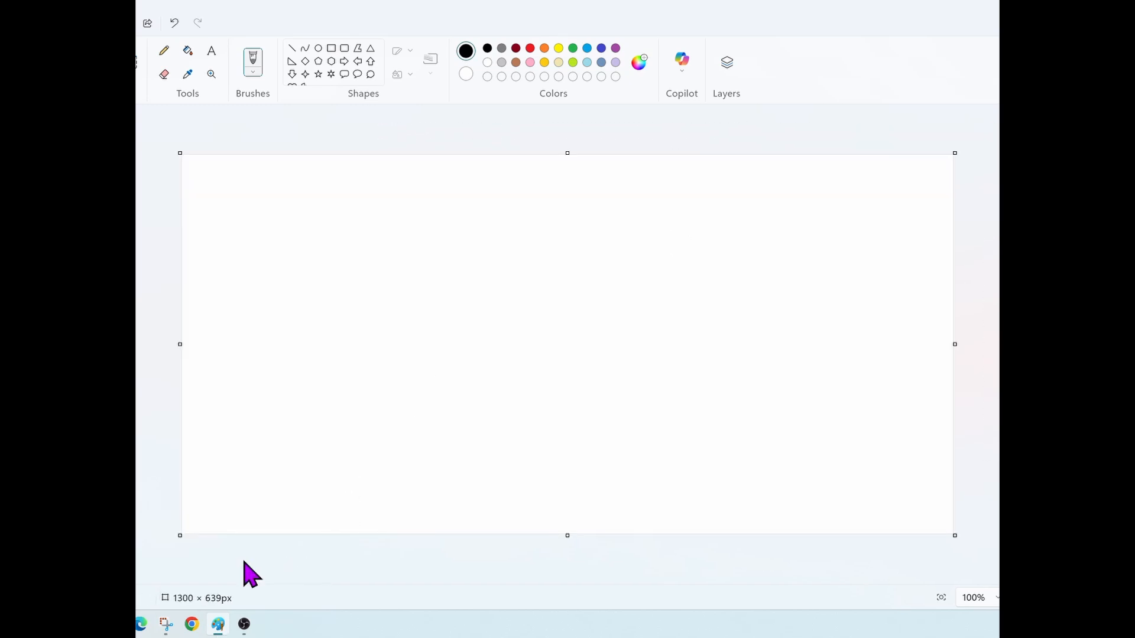
left_click_drag(179, 535, 137, 585)
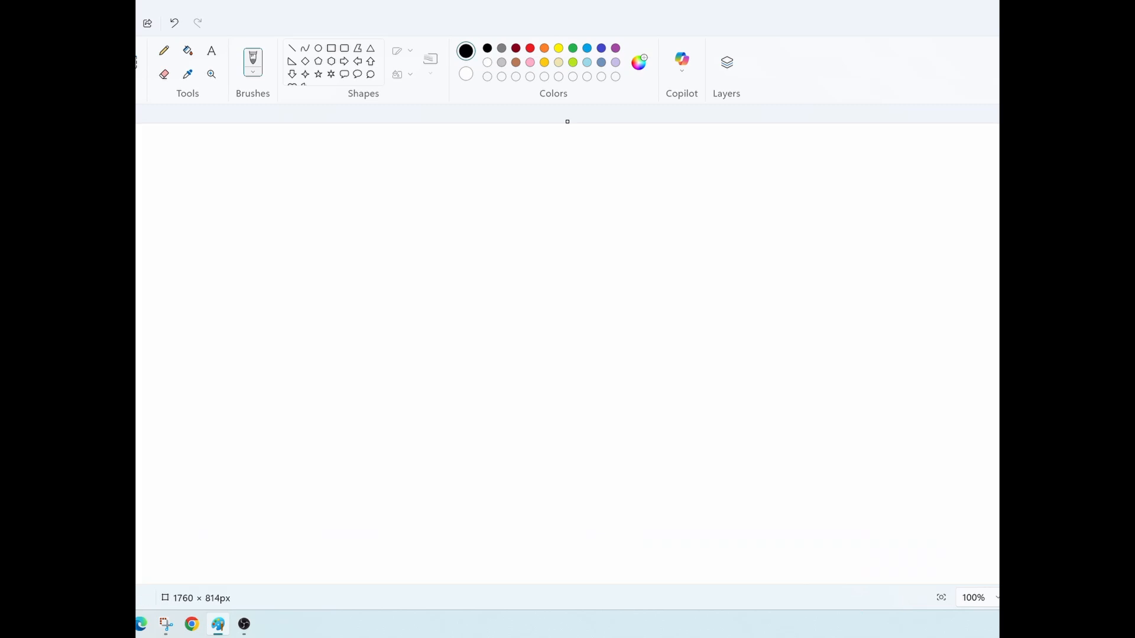
left_click_drag(1064, 598, 1094, 598)
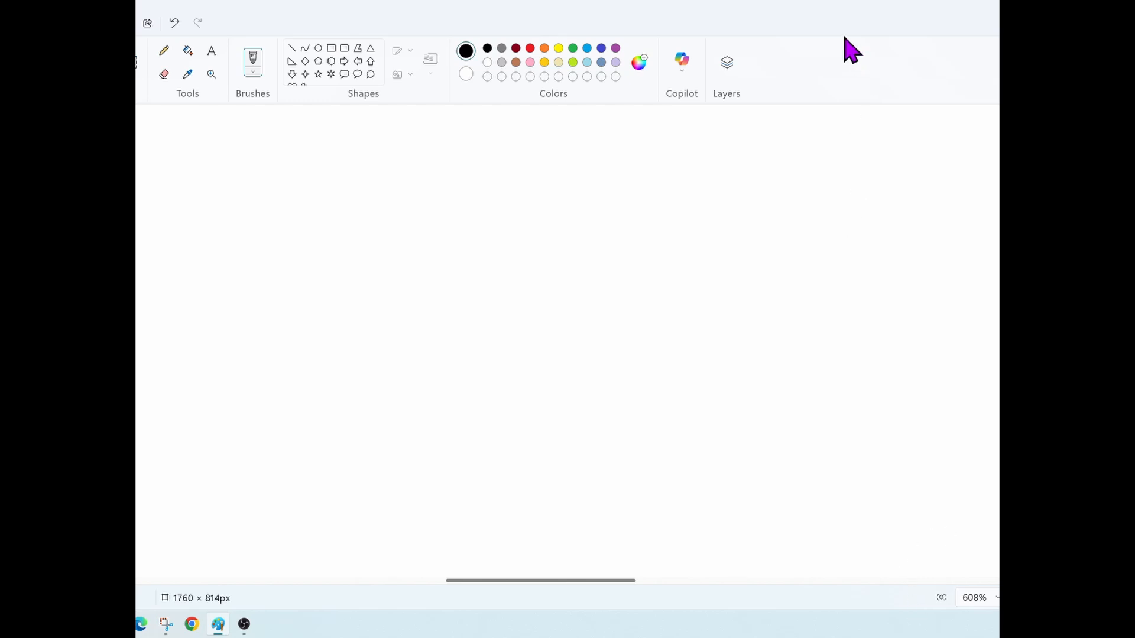
- Restore the Paint window to a smaller floating size, reposition it and reduce the zoom to 37%
left_click(1093, 3)
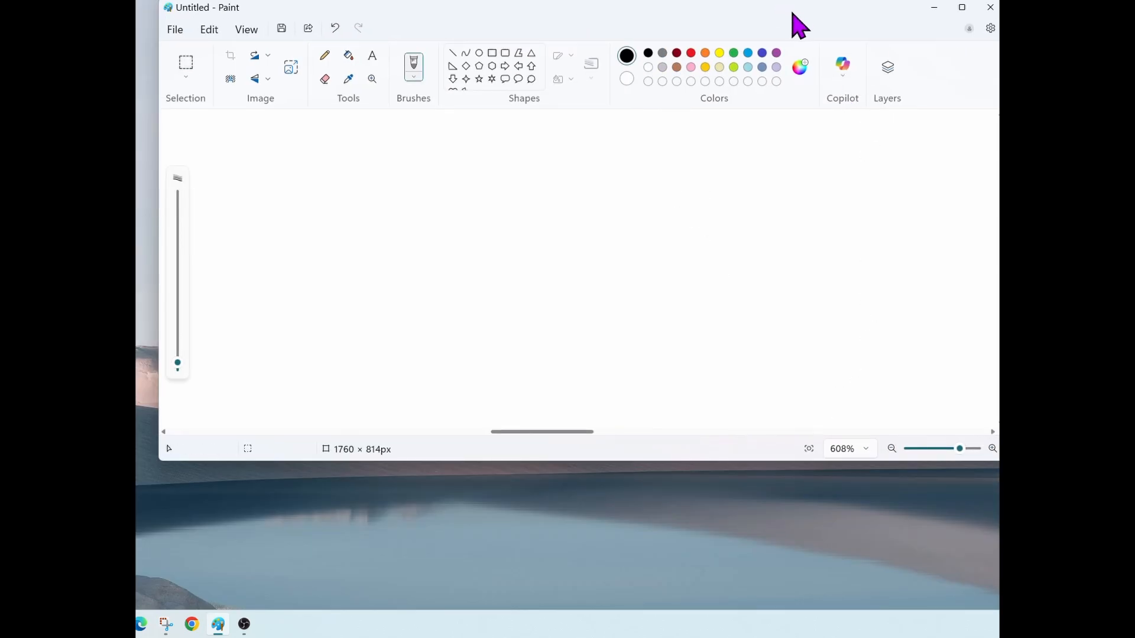
left_click_drag(793, 12, 775, 15)
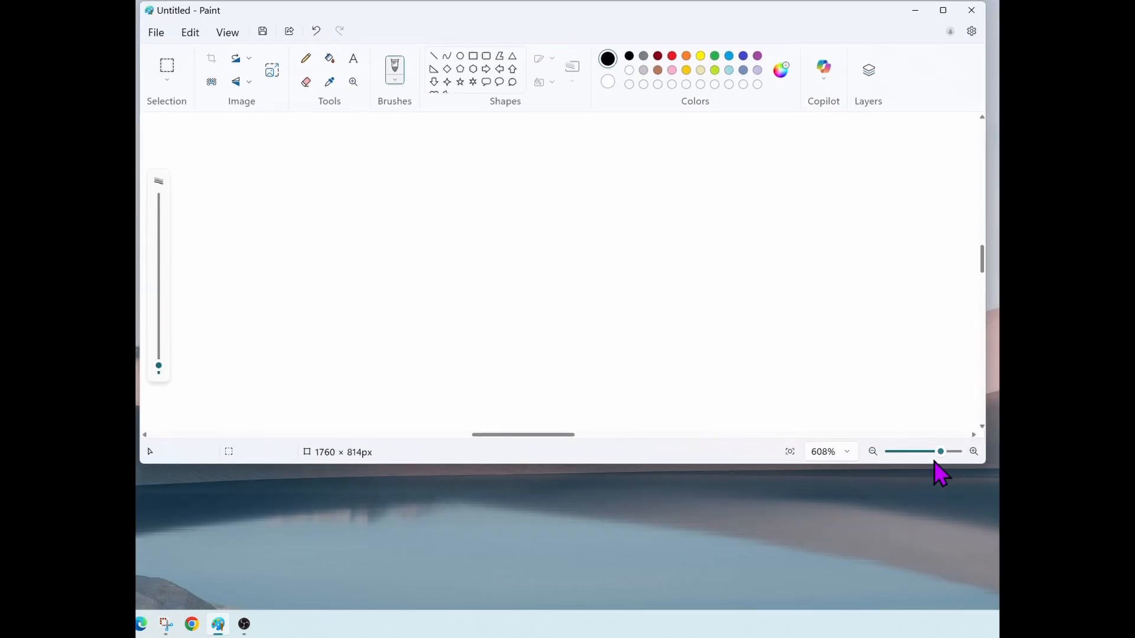
left_click_drag(940, 453, 897, 474)
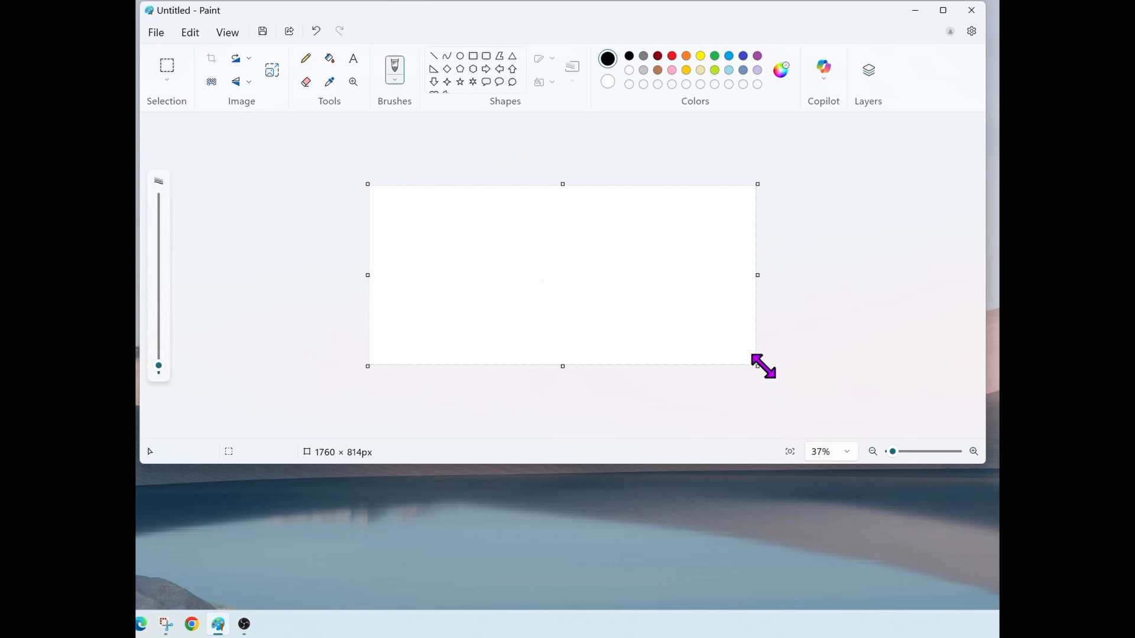
- Reduce the canvas to about 503 × 260 px and set the zoom to 100%
left_click_drag(758, 367, 559, 294)
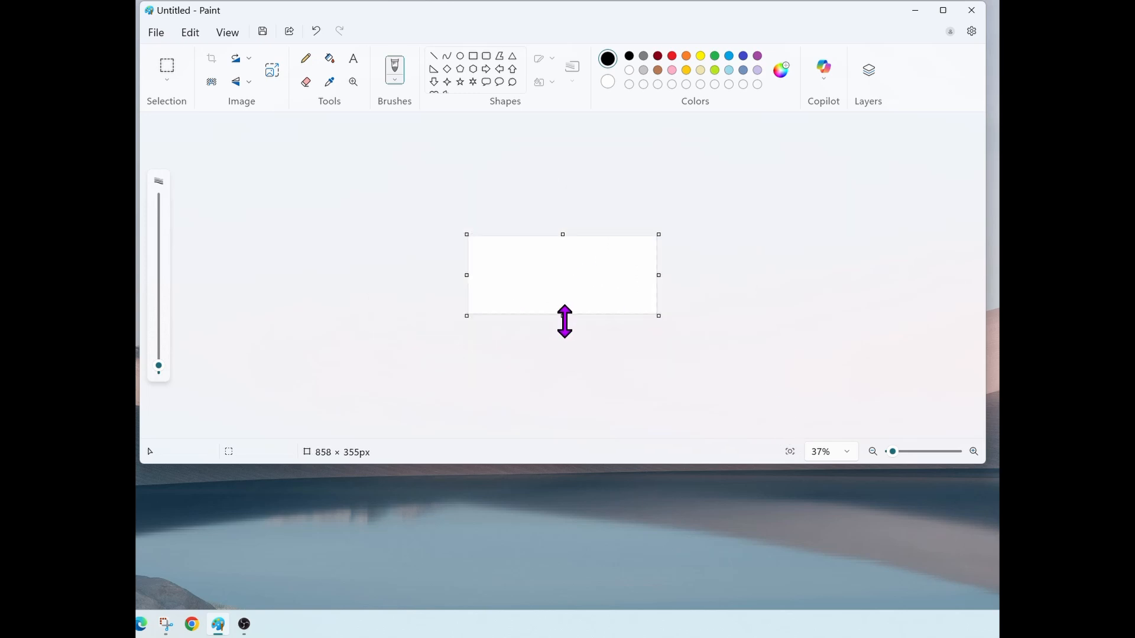
left_click_drag(890, 452, 894, 452)
left_click(847, 453)
left_click(827, 380)
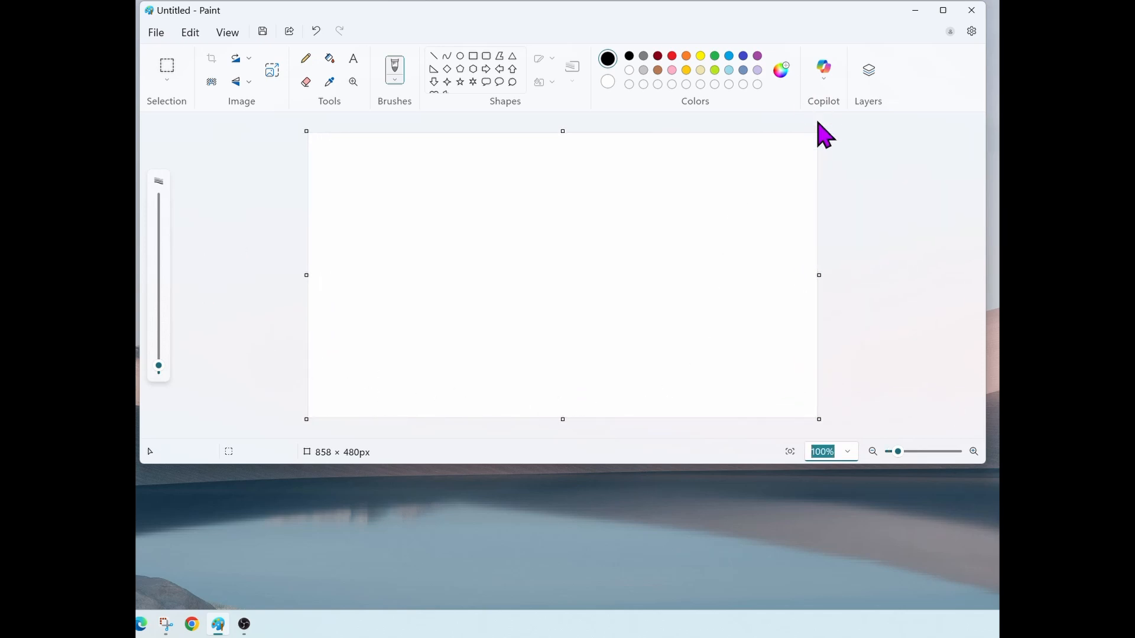
left_click_drag(818, 130, 638, 221)
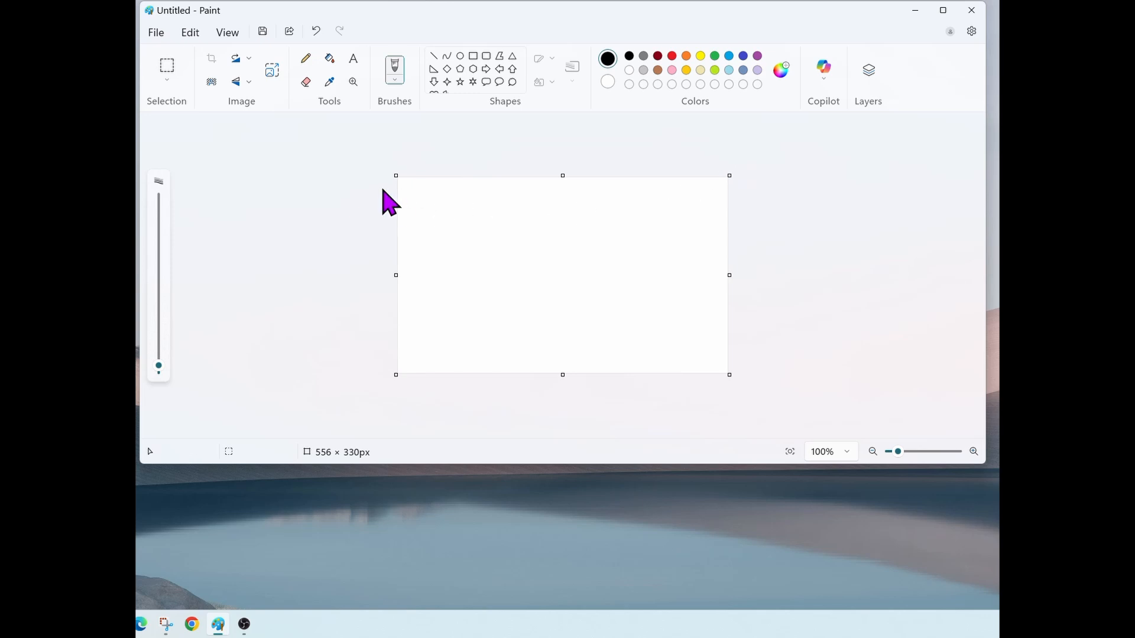
left_click_drag(395, 177, 428, 217)
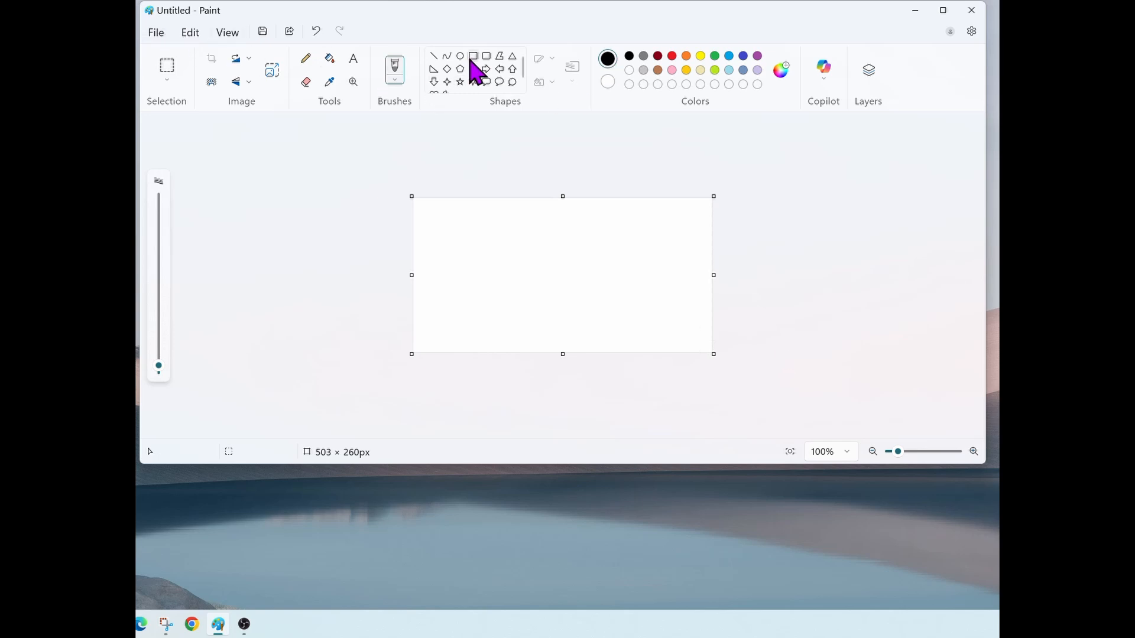
- Draw a black outlined ellipse about 325 × 247 px in the middle of the canvas
left_click(459, 56)
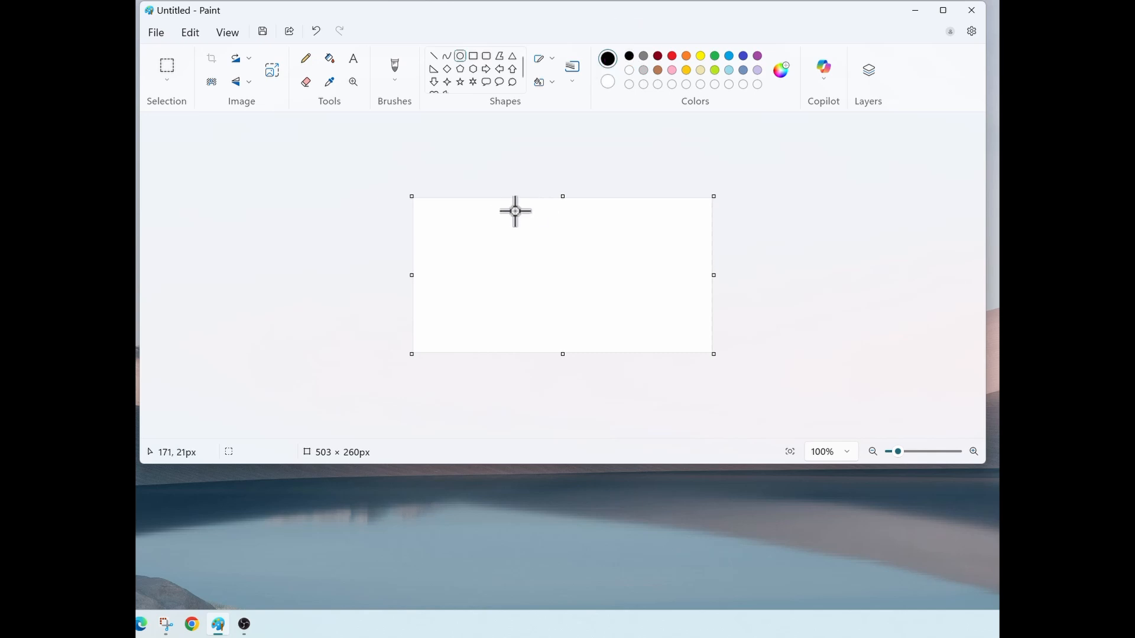
left_click_drag(476, 208, 669, 349)
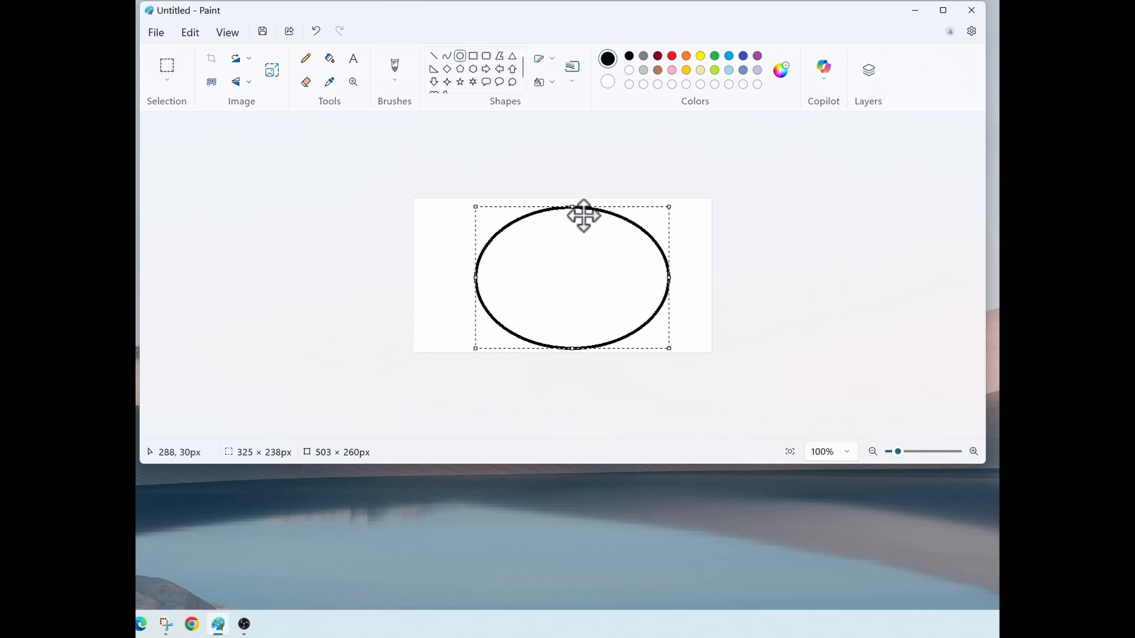
left_click_drag(573, 207, 572, 202)
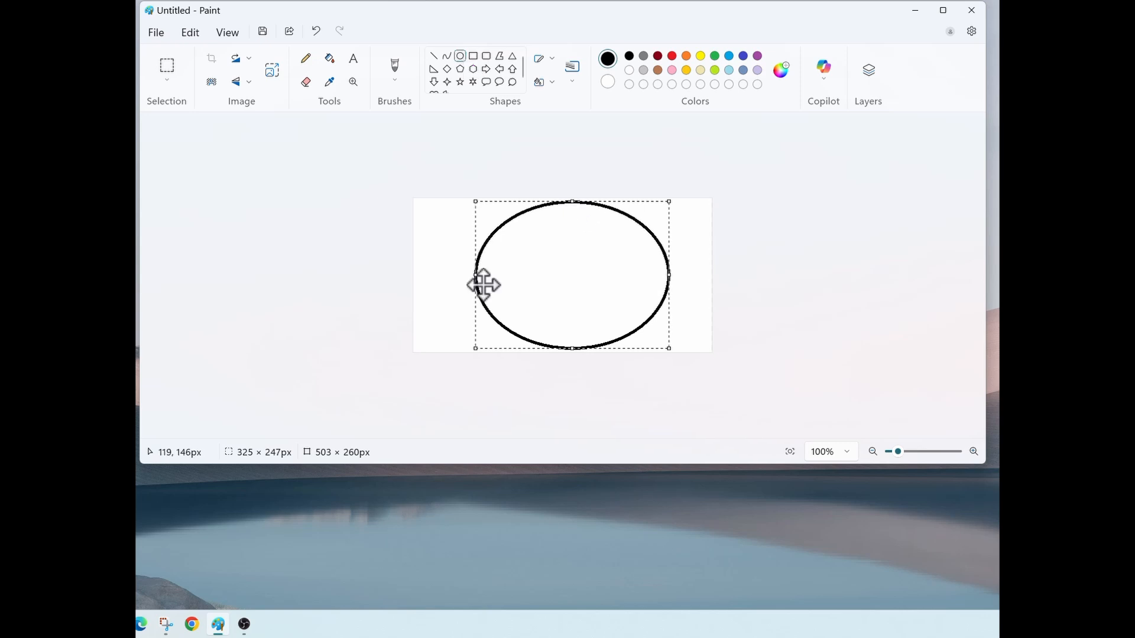
left_click(762, 277)
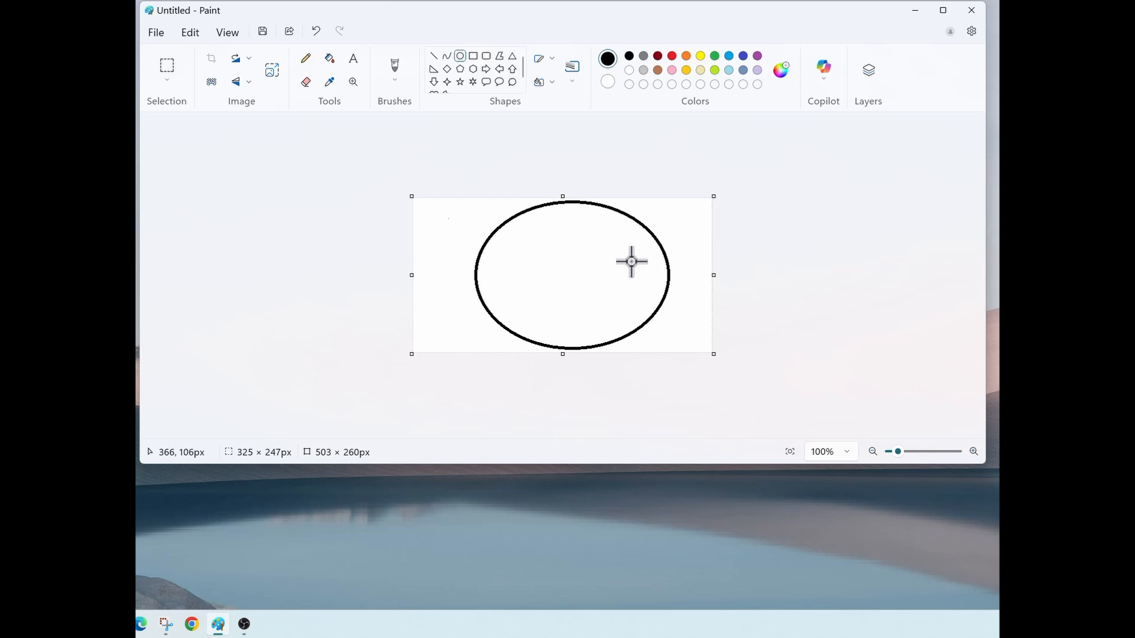
- Extend the canvas above and below the ellipse to about 503 × 410 px
left_click_drag(563, 196, 568, 155)
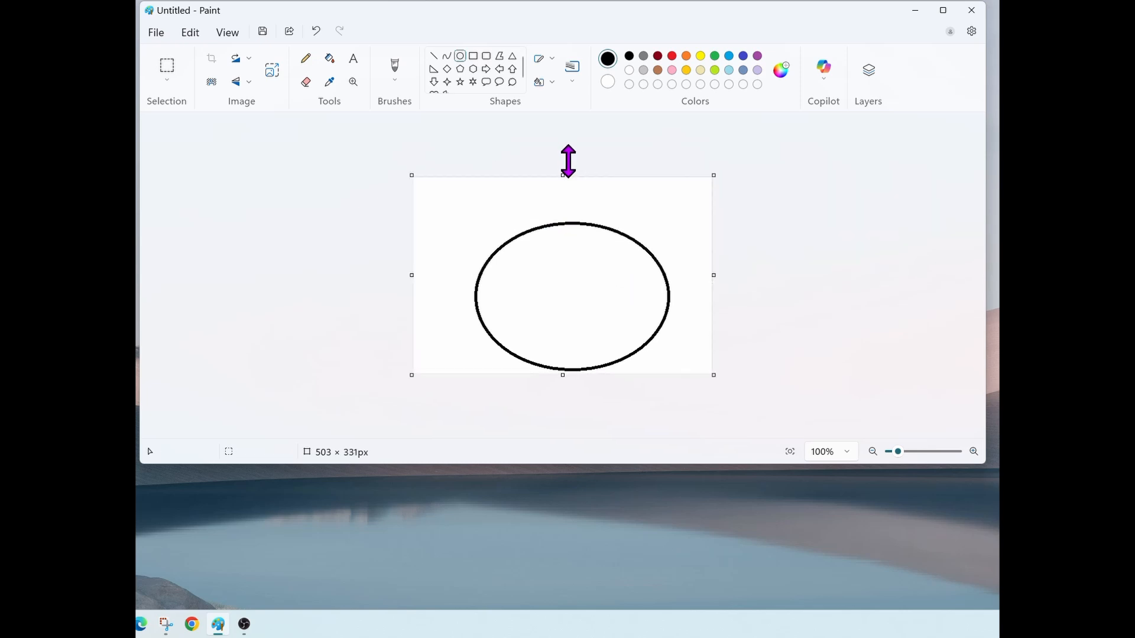
left_click_drag(563, 375, 563, 421)
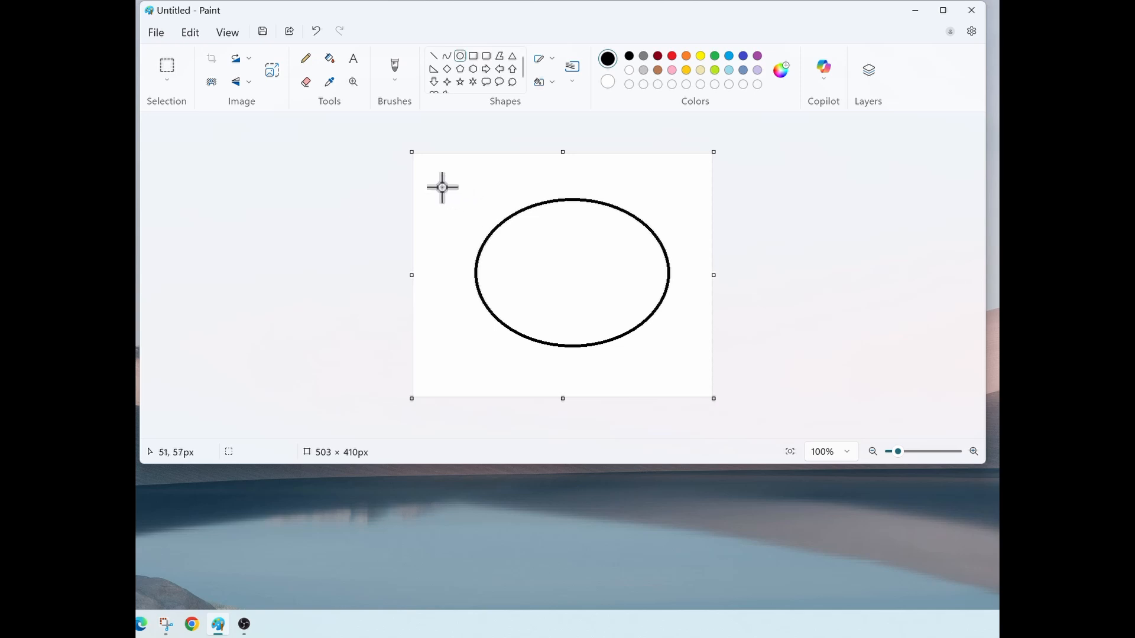
- Delete the ellipse from the canvas with a rectangular selection
left_click(167, 70)
left_click_drag(439, 178, 736, 387)
key("Delete")
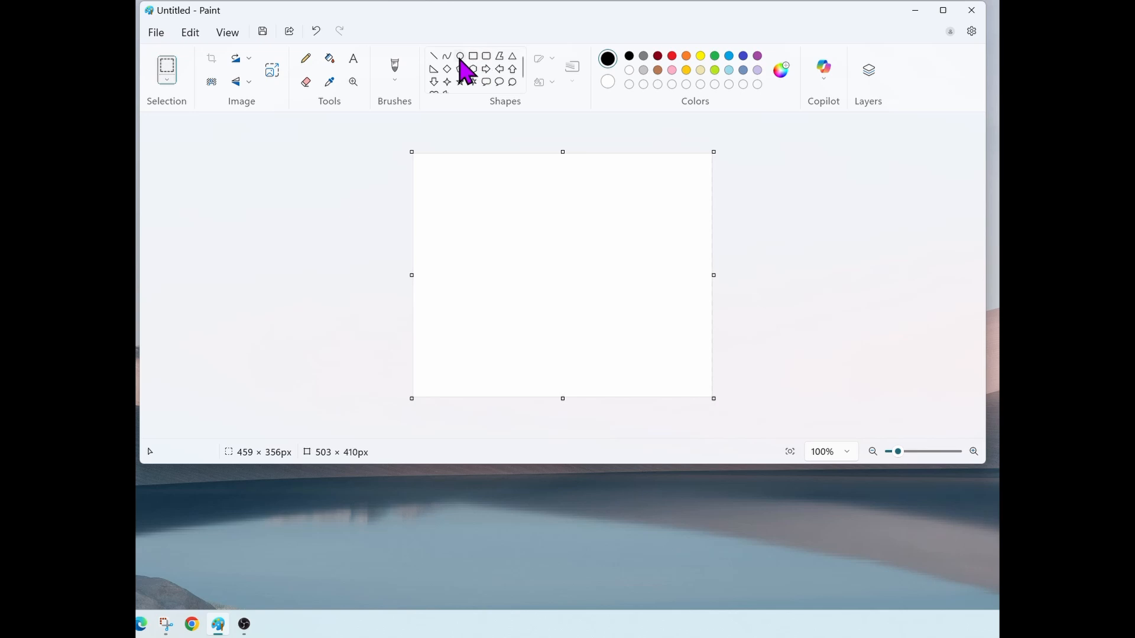
- Draw a black outlined circle about 368 × 375 px in the canvas center and fill the area around it with black
left_click(460, 56)
left_click_drag(463, 169, 679, 388)
left_click_drag(585, 281, 574, 278)
left_click(772, 271)
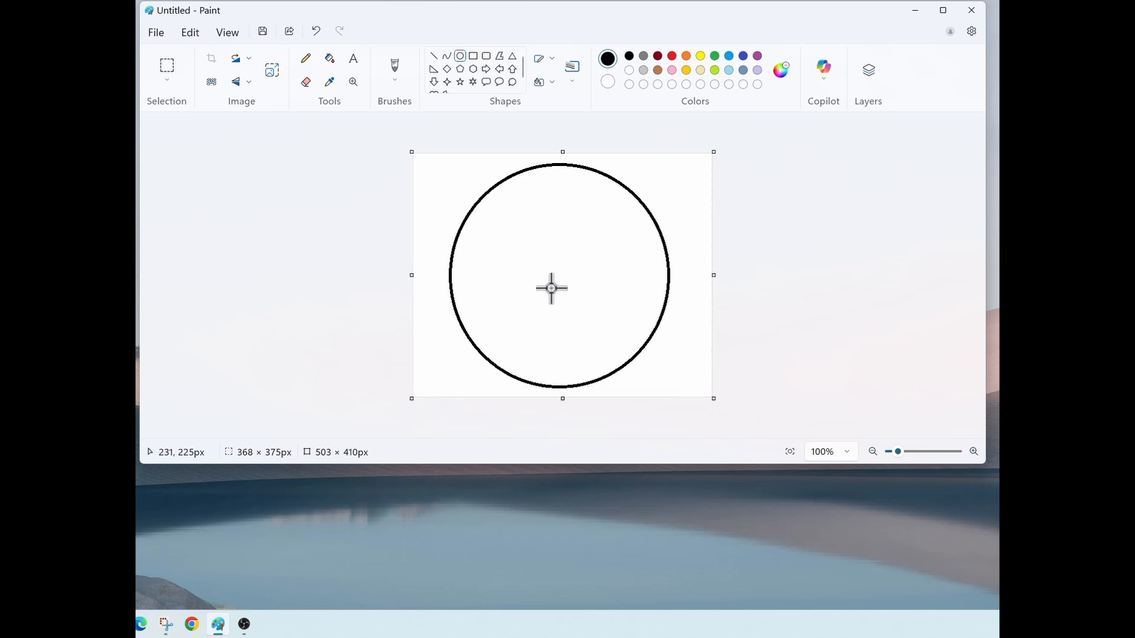
left_click(329, 58)
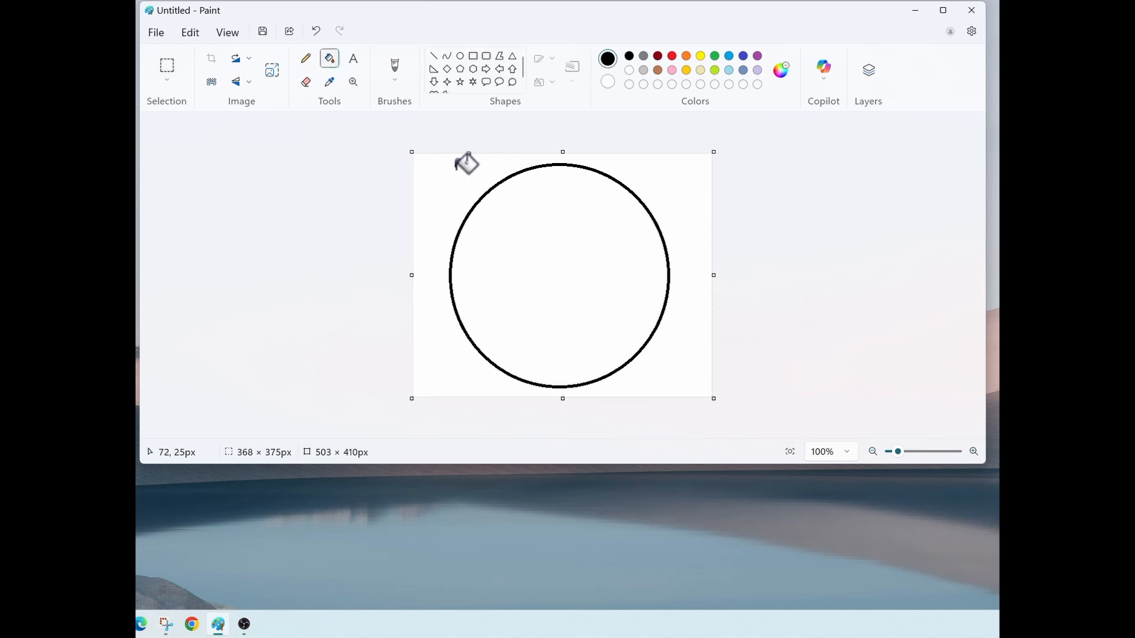
left_click(459, 169)
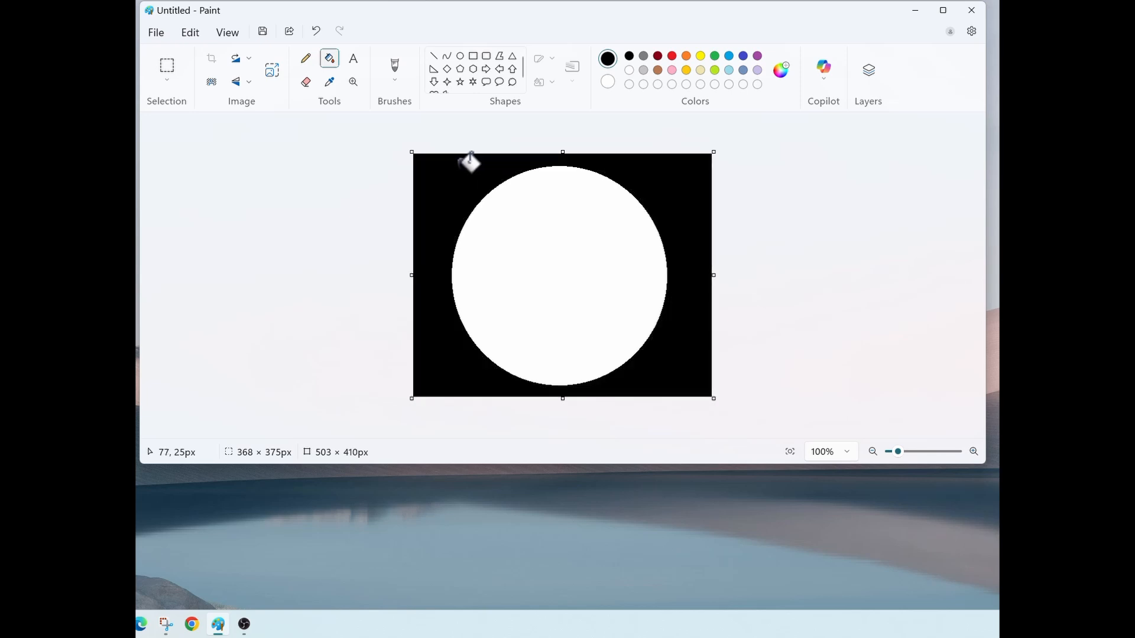
- Save the image to the Desktop as a PNG file named "tutorial pic"
left_click(163, 35)
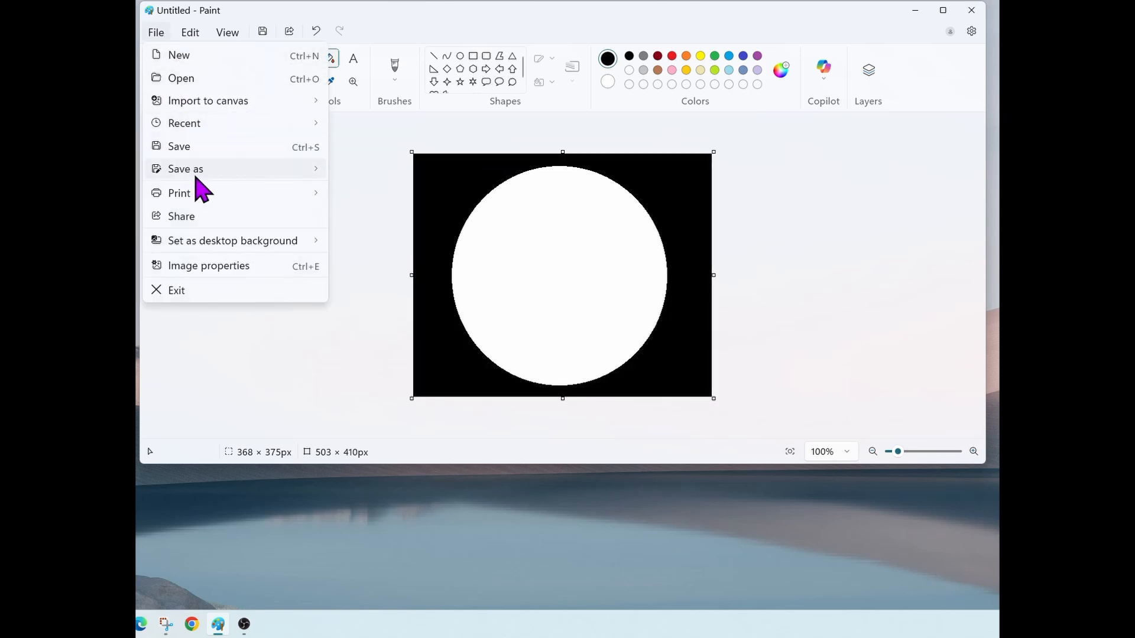
mouse_move(320, 170)
left_click(355, 170)
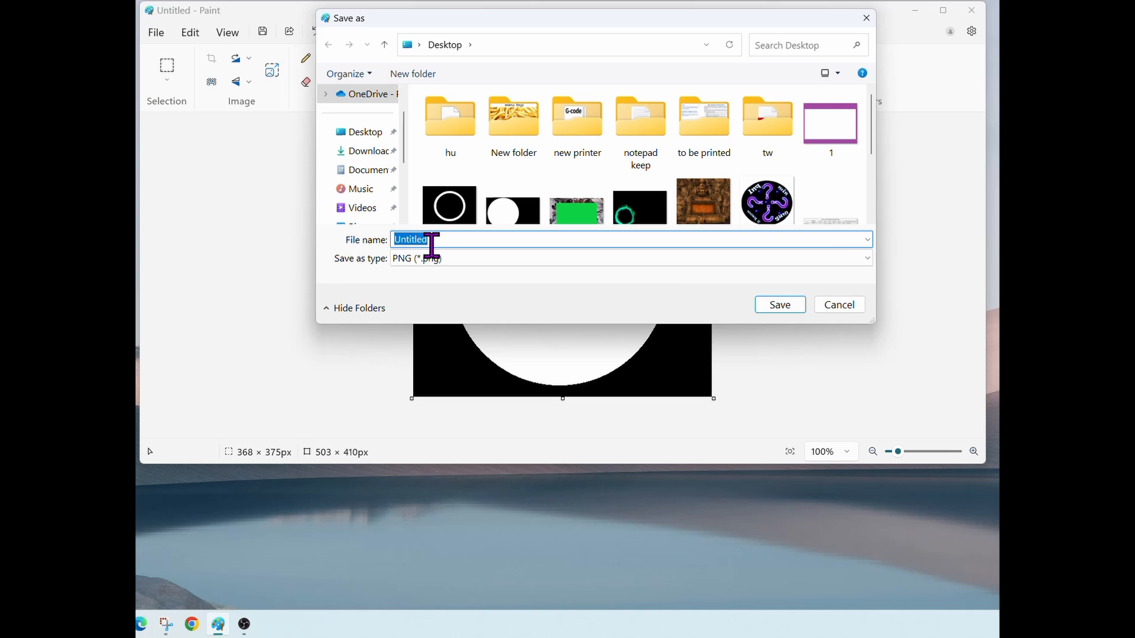
type("tutorial pic")
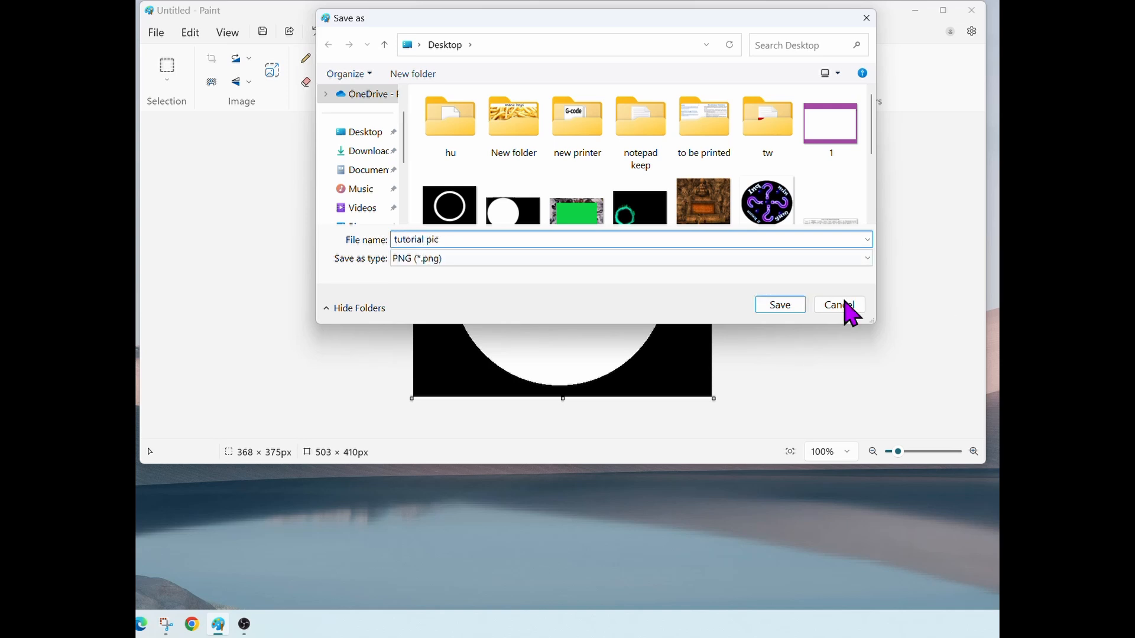
left_click(791, 305)
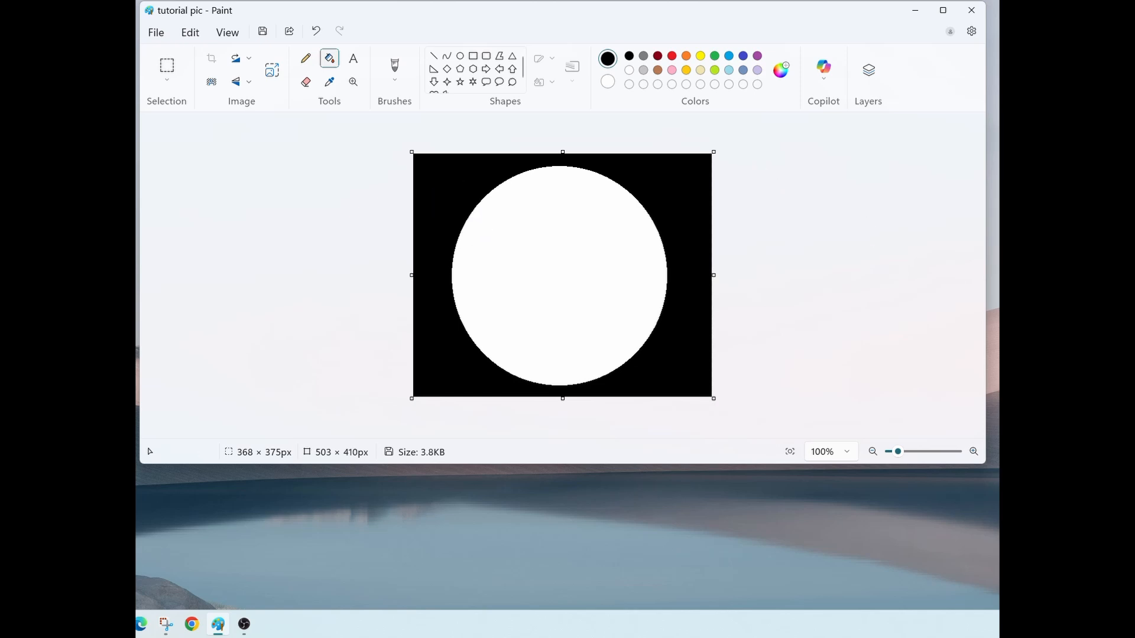
- Start a new blank image and widen its canvas to about 659 × 410 px
left_click(155, 34)
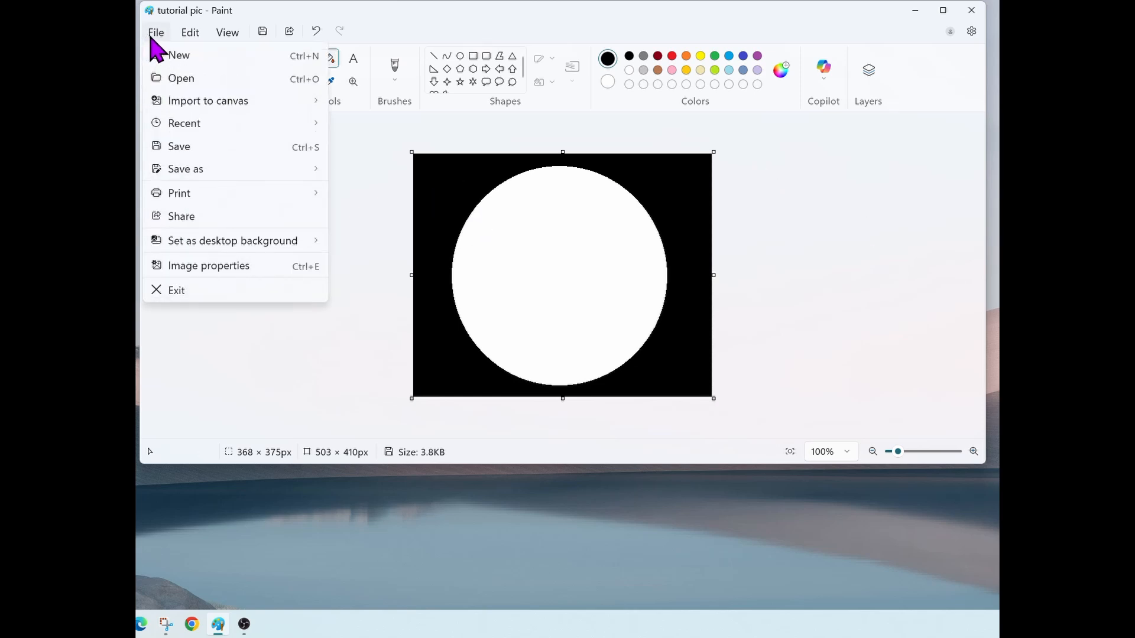
left_click(181, 57)
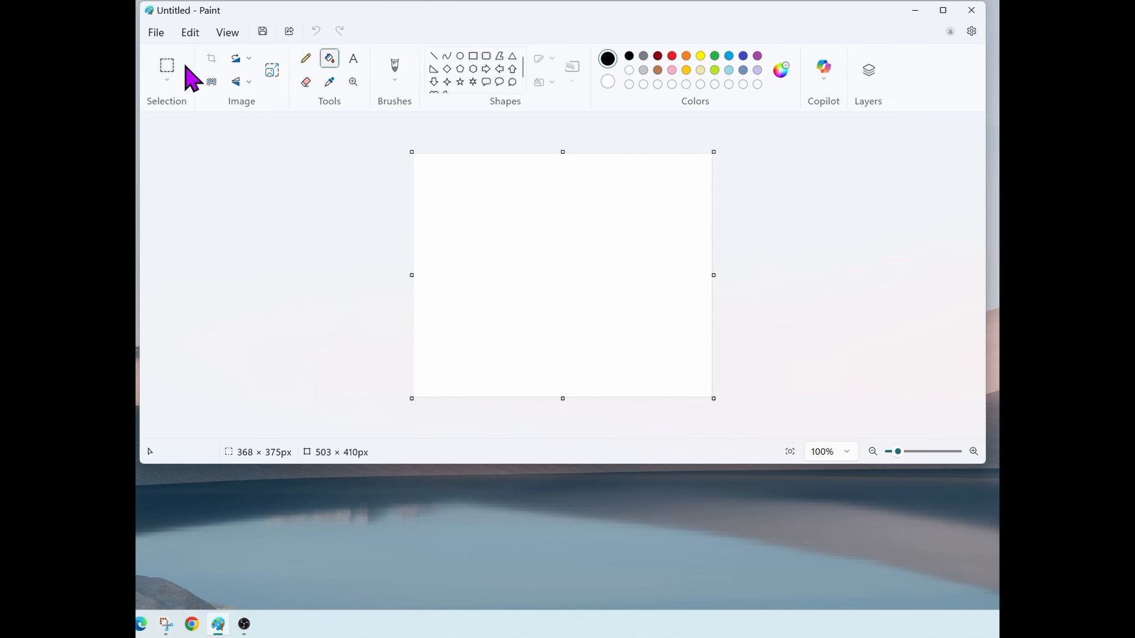
left_click_drag(411, 275, 319, 267)
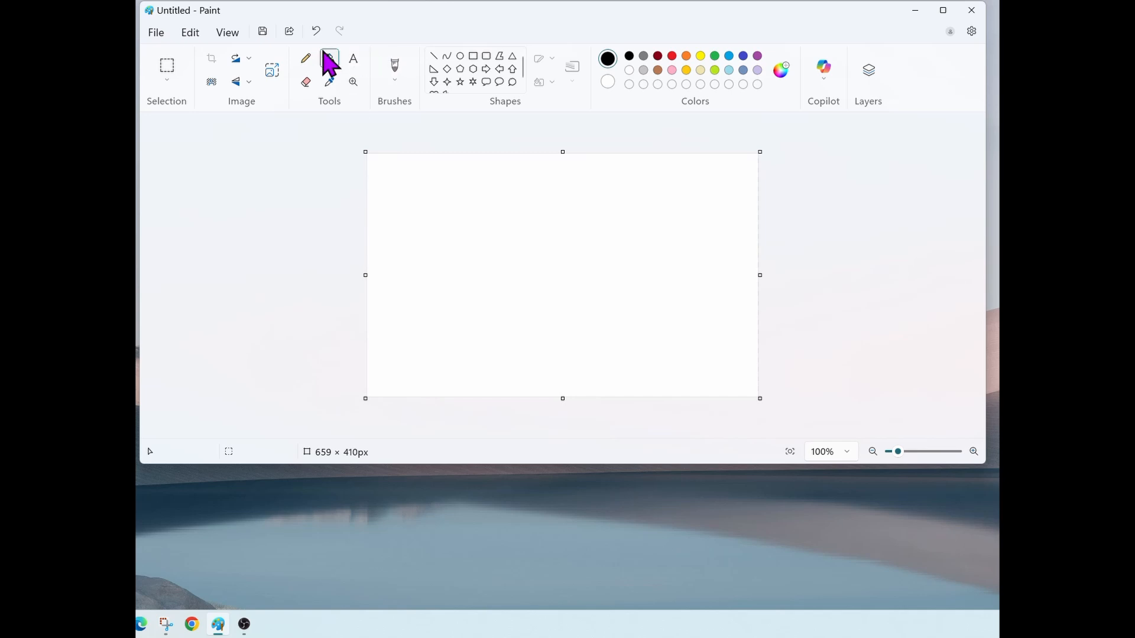
- Draw a black outlined circle about 297 × 294 px in the middle of the blank canvas
left_click(460, 57)
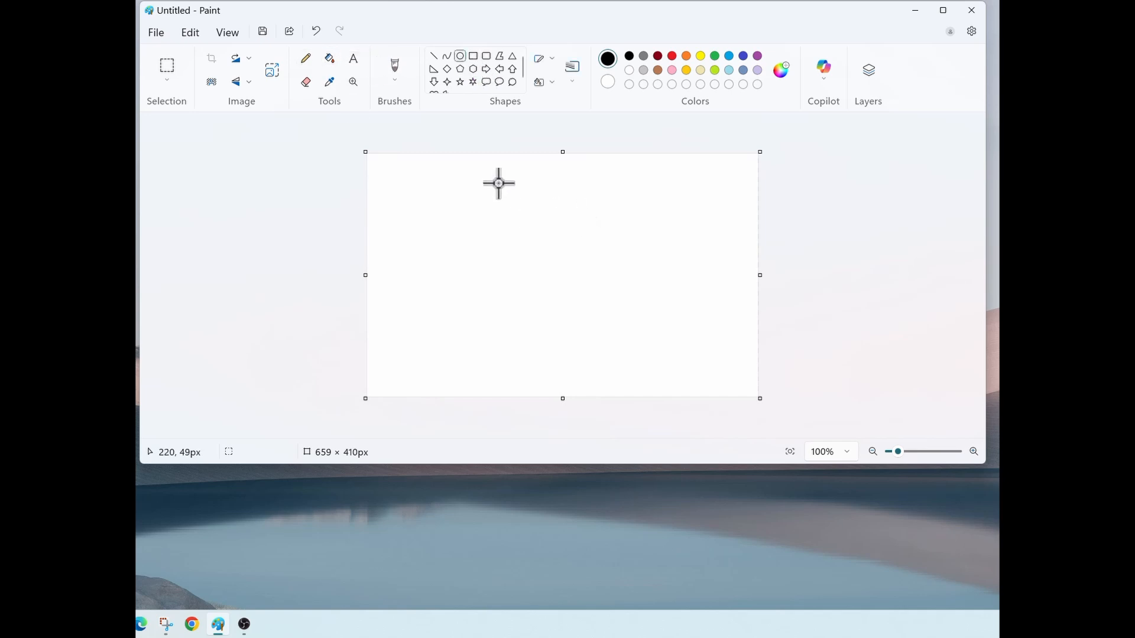
left_click_drag(496, 182, 683, 370)
left_click_drag(587, 263, 564, 259)
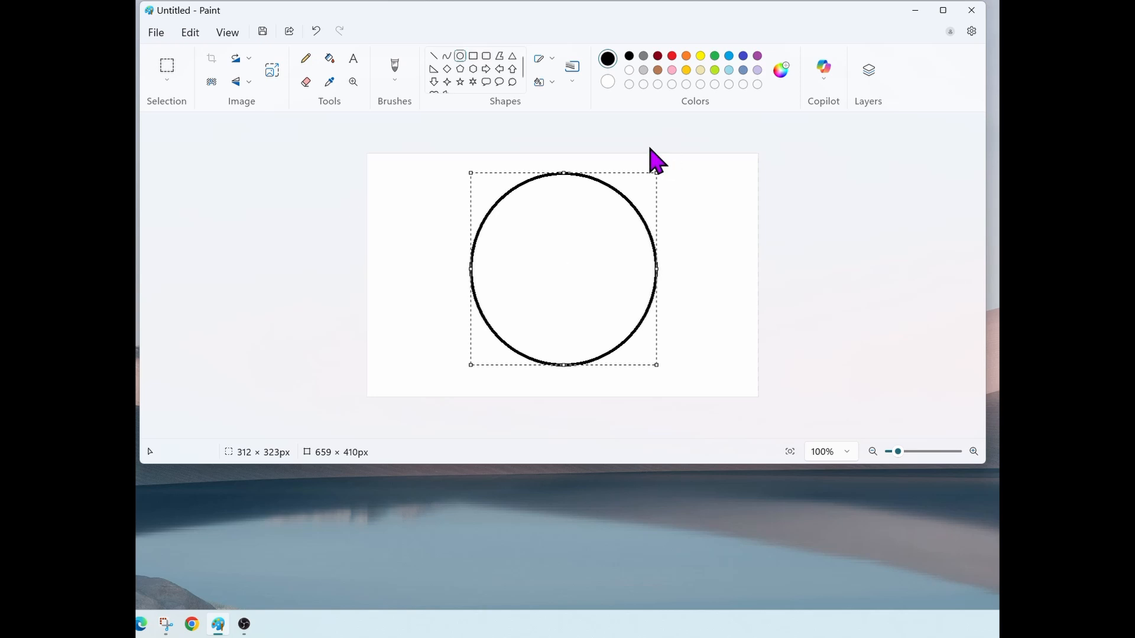
left_click_drag(655, 171, 648, 192)
left_click(815, 269)
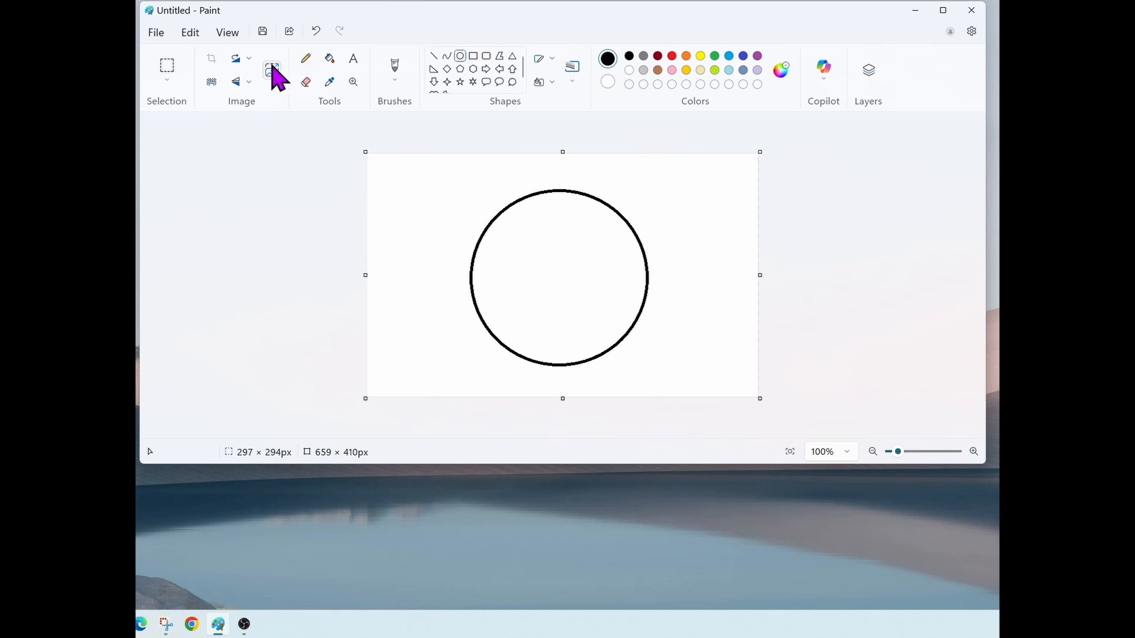
- Draw a second outlined circle about 353 × 349 px around the first, aligning it to leave an even ring
left_click_drag(427, 166, 689, 397)
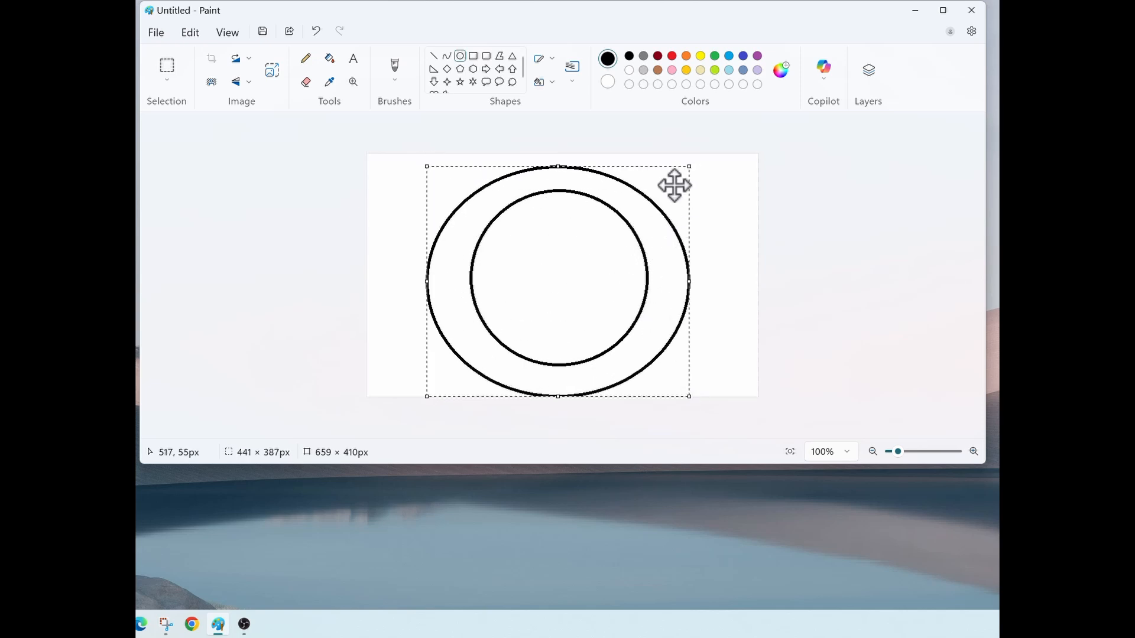
left_click_drag(688, 168, 662, 165)
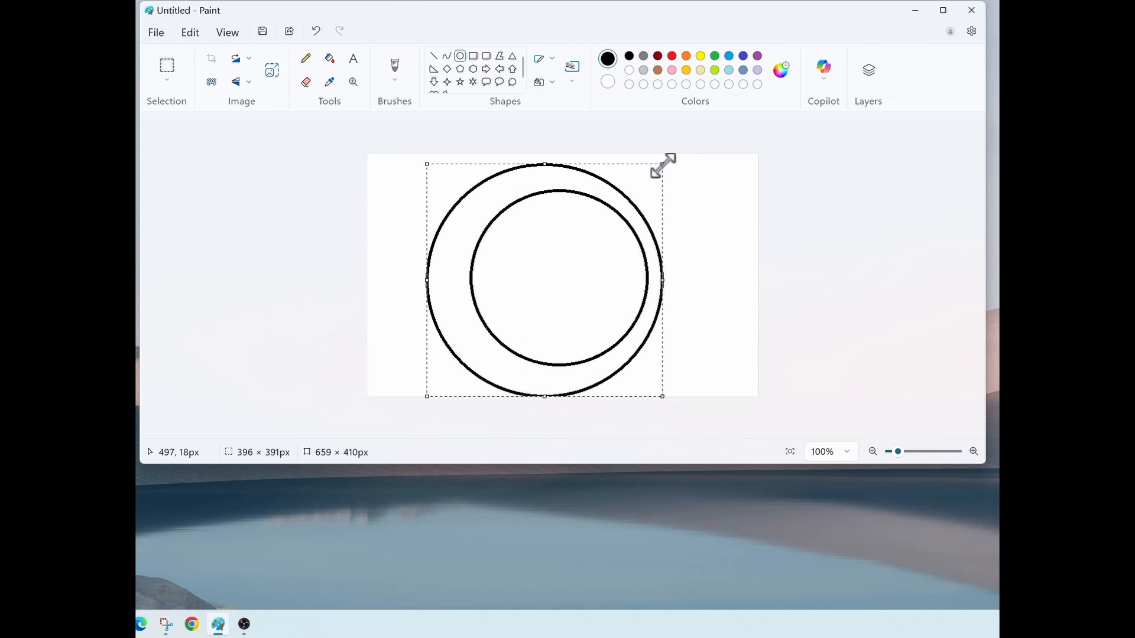
left_click_drag(437, 283, 454, 275)
left_click_drag(560, 164, 559, 176)
left_click_drag(557, 397, 560, 383)
left_click(793, 240)
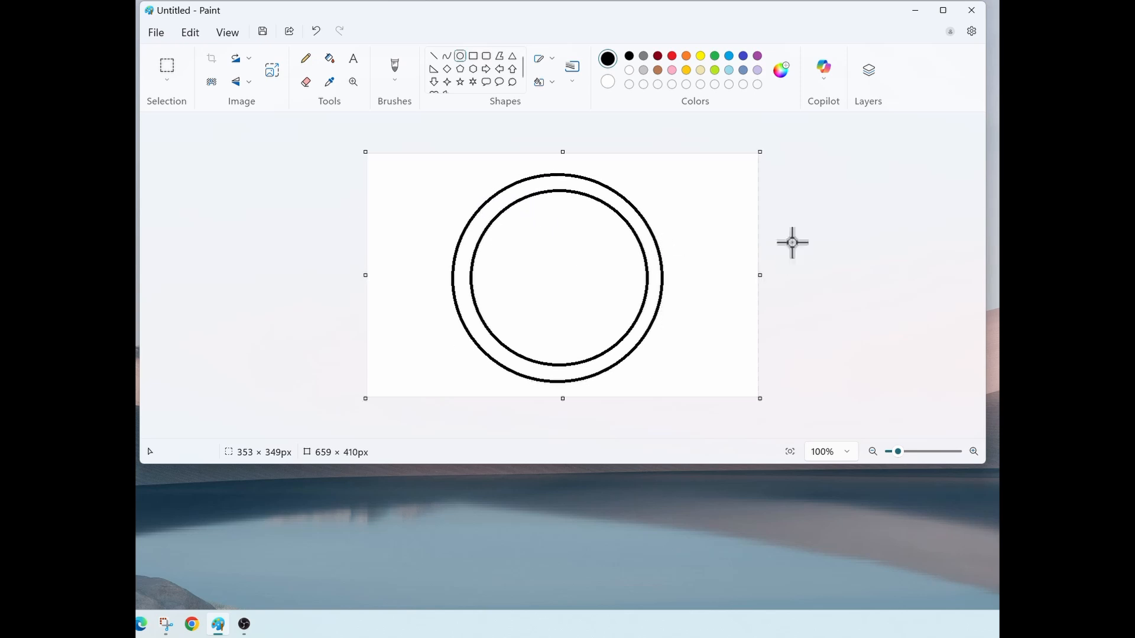
- Undo the stray ellipse and move both circles together closer to the canvas center using a rectangular selection
left_click_drag(418, 166, 503, 144)
left_click(316, 31)
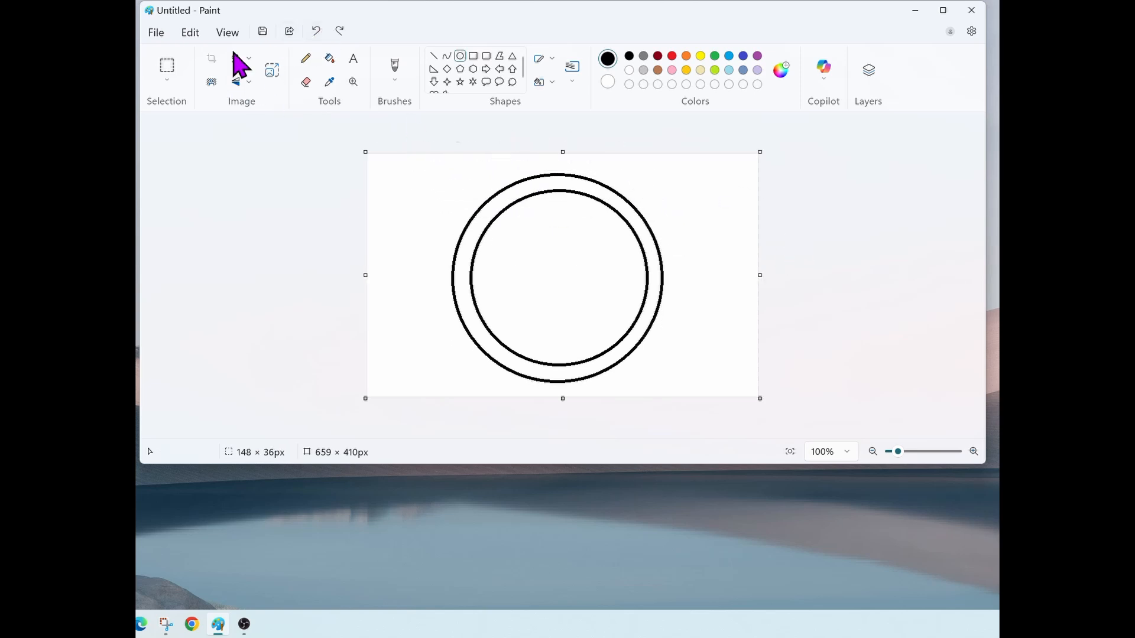
left_click(165, 68)
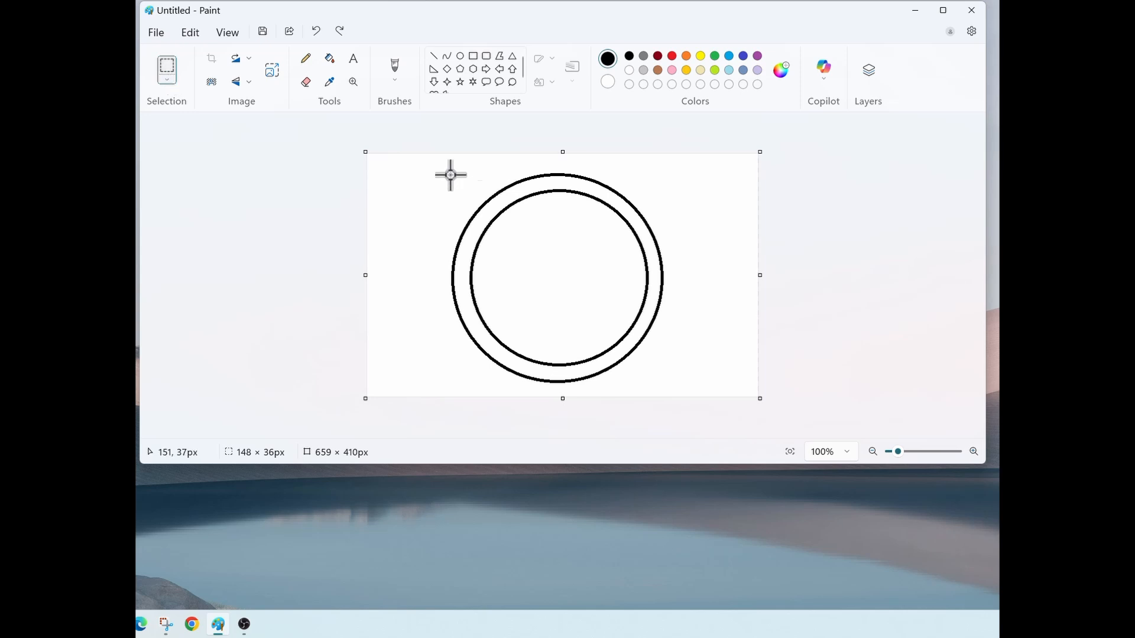
left_click_drag(413, 164, 704, 396)
left_click_drag(566, 313, 572, 306)
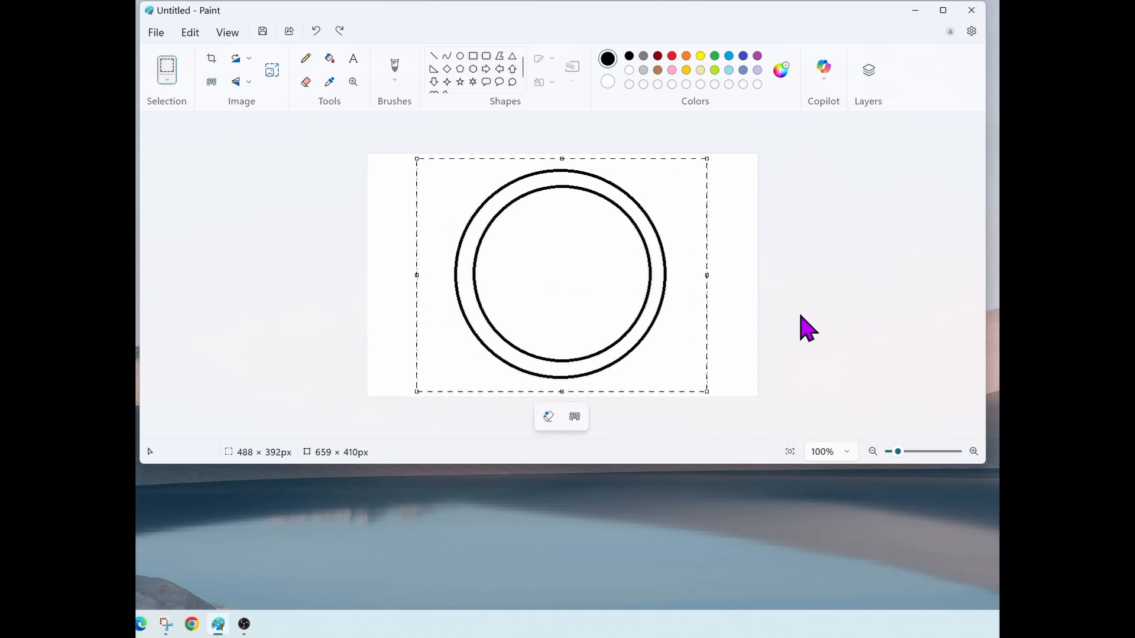
left_click(857, 327)
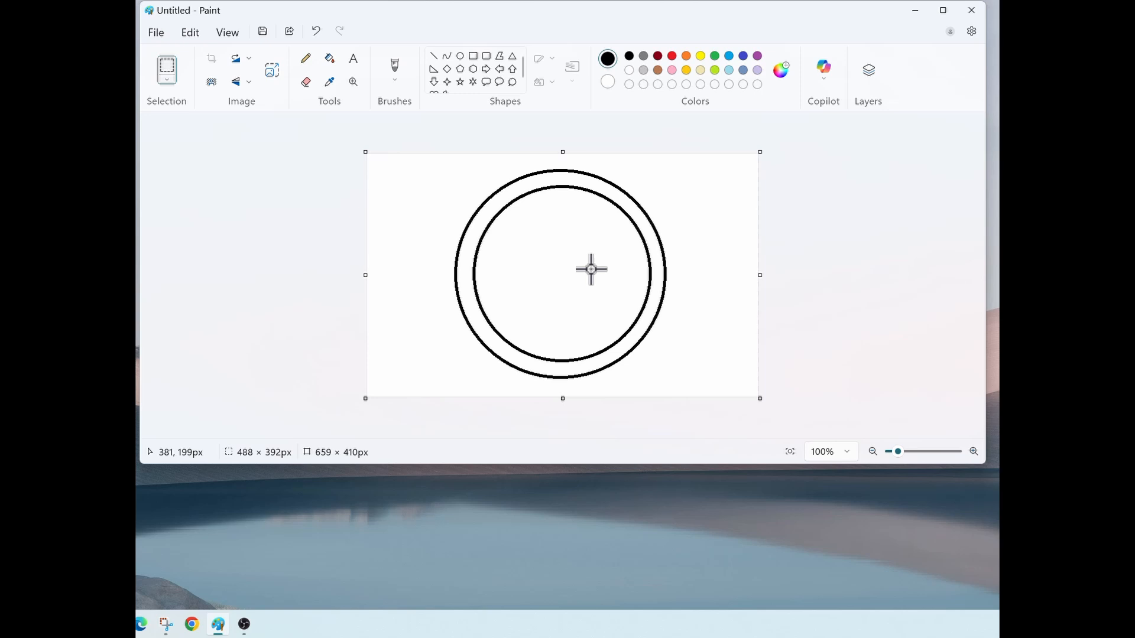
- Try filling the inner circle and the area outside the outer circle with black, and undo both fills
left_click(329, 59)
left_click(562, 243)
left_click(413, 204)
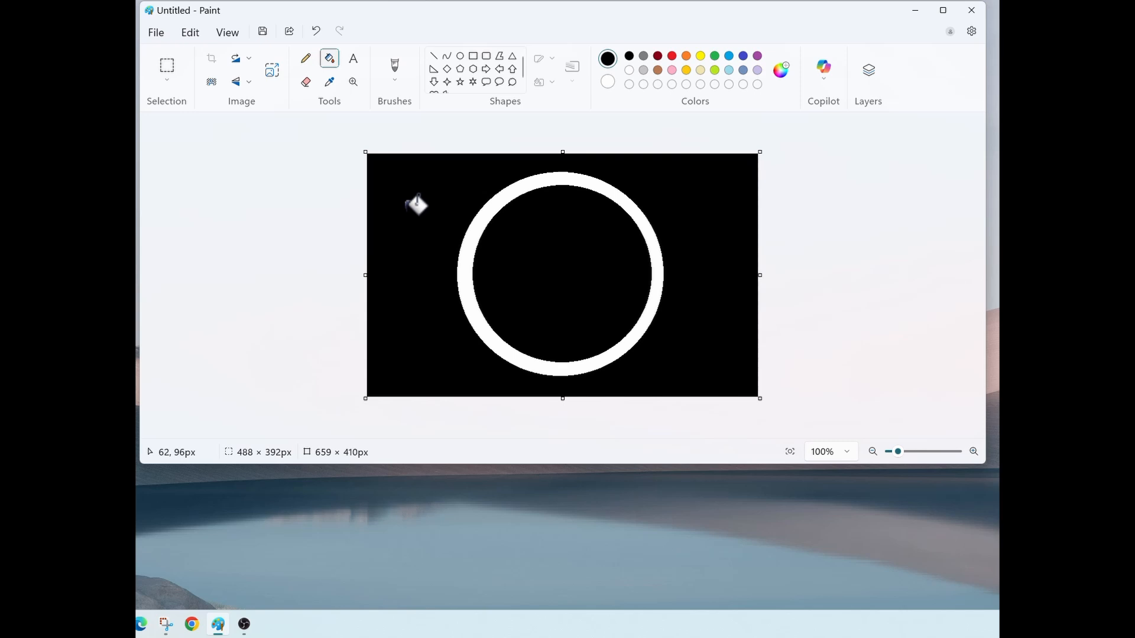
left_click(316, 32)
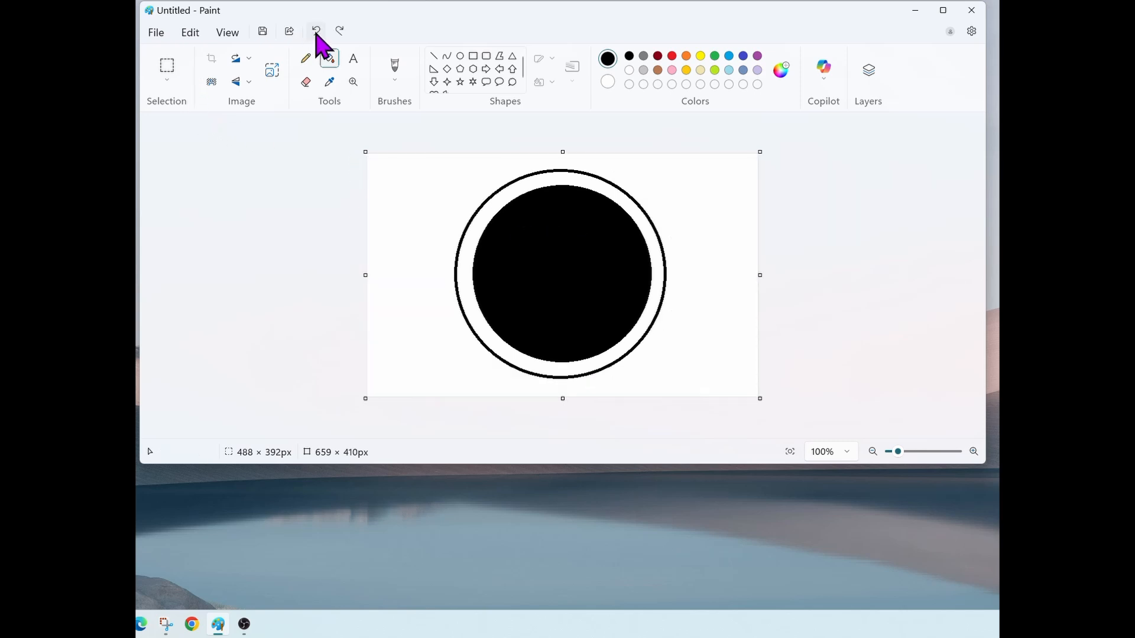
left_click(317, 32)
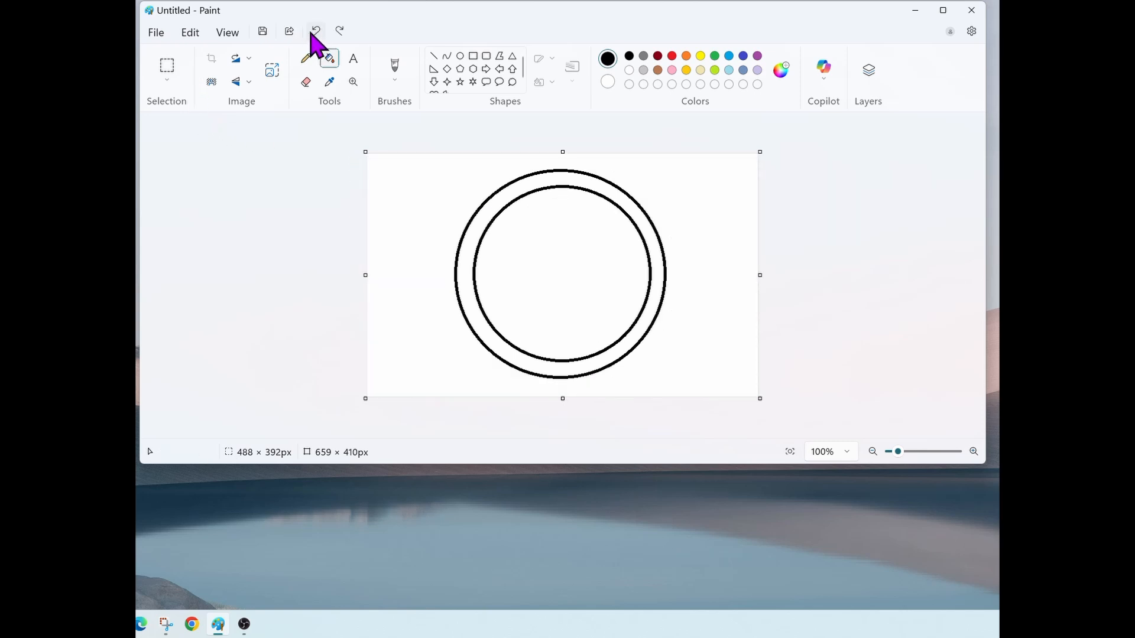
- Select both outlined circles with a rectangle about 533 × 378 px and nudge them slightly to refine their centering
left_click(167, 69)
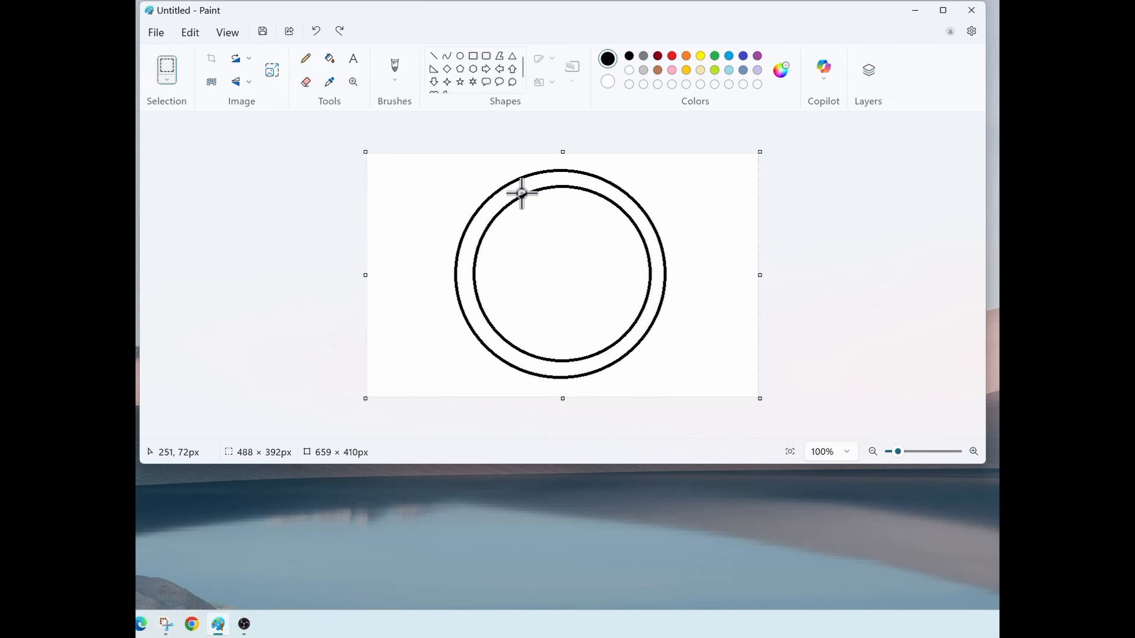
left_click_drag(420, 165, 737, 390)
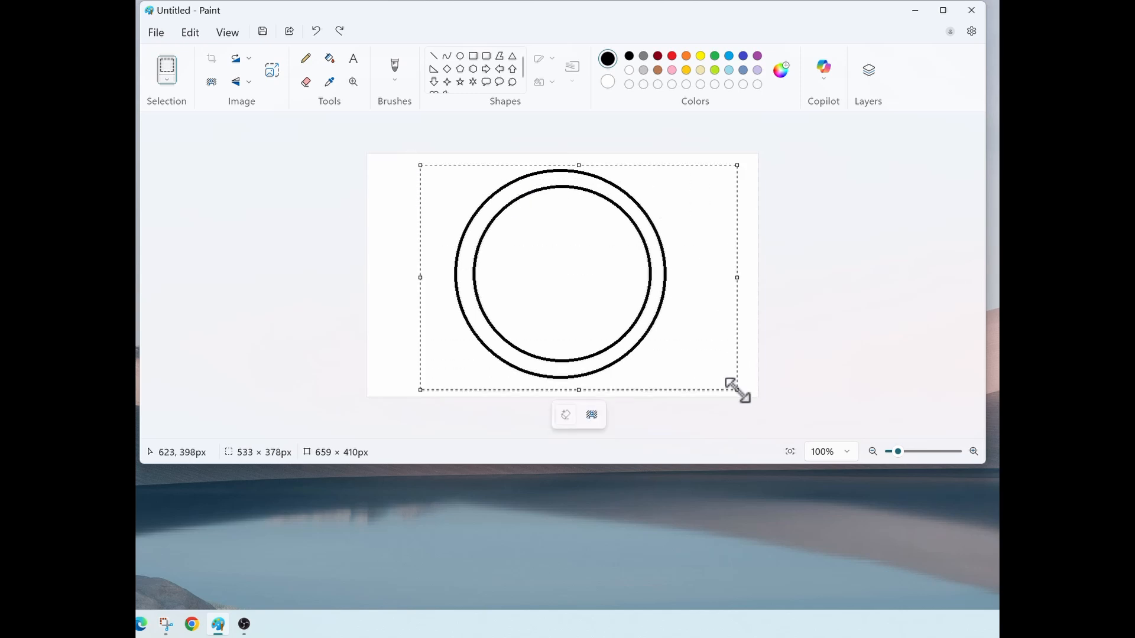
left_click_drag(699, 258, 702, 258)
left_click(742, 266)
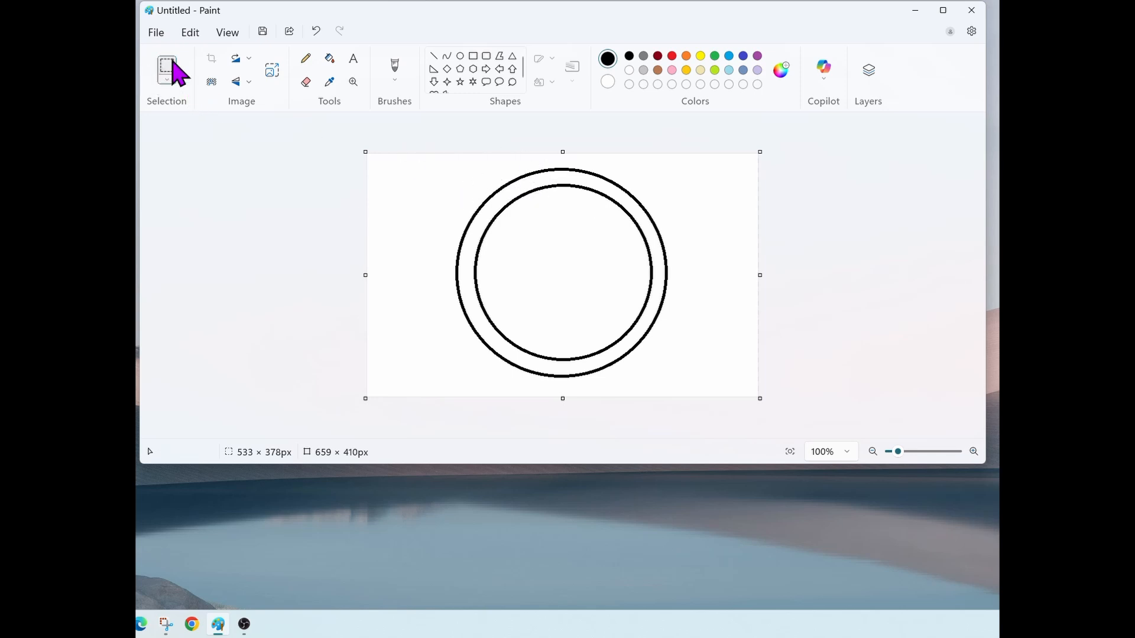
- Delete both circles and draw a single black outlined ellipse about 401 × 370 px near the canvas center
left_click_drag(409, 160, 765, 391)
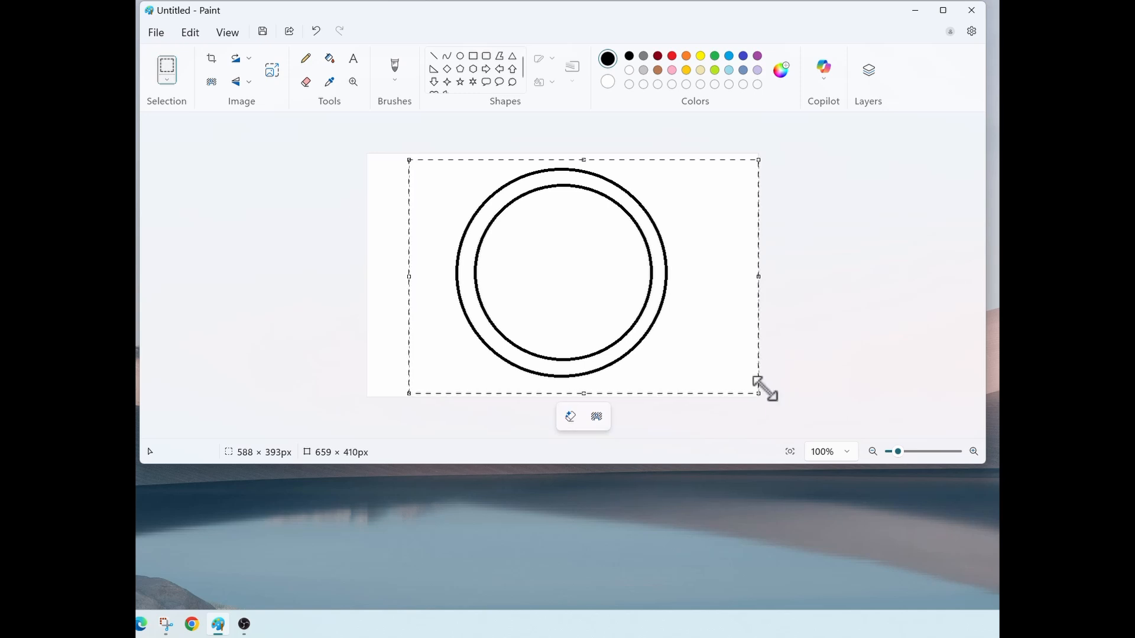
key("Delete")
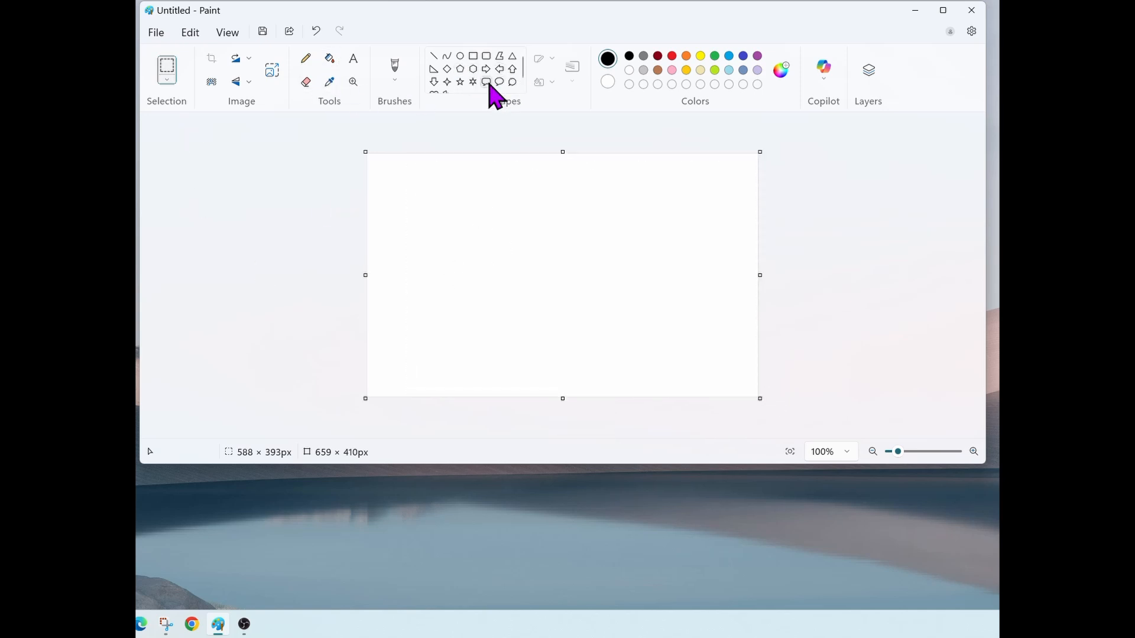
left_click(460, 56)
left_click_drag(448, 168, 686, 388)
left_click(734, 286)
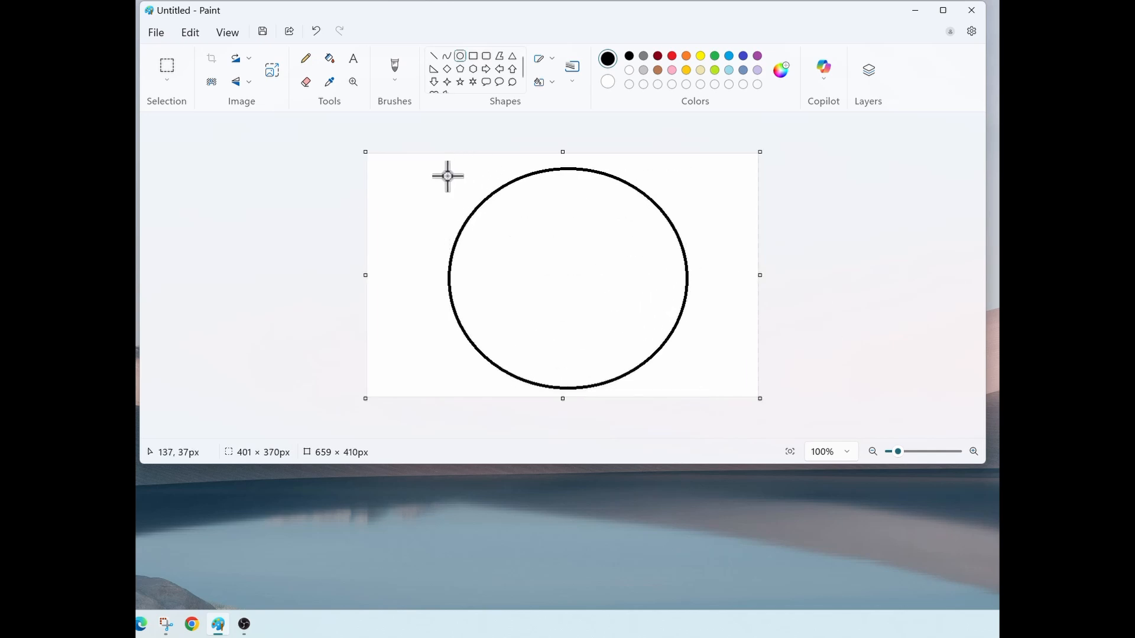
- Copy the ellipse with a rectangular selection about 543 × 390 px and paste a duplicate onto the canvas
left_click(167, 68)
left_click_drag(410, 164, 732, 395)
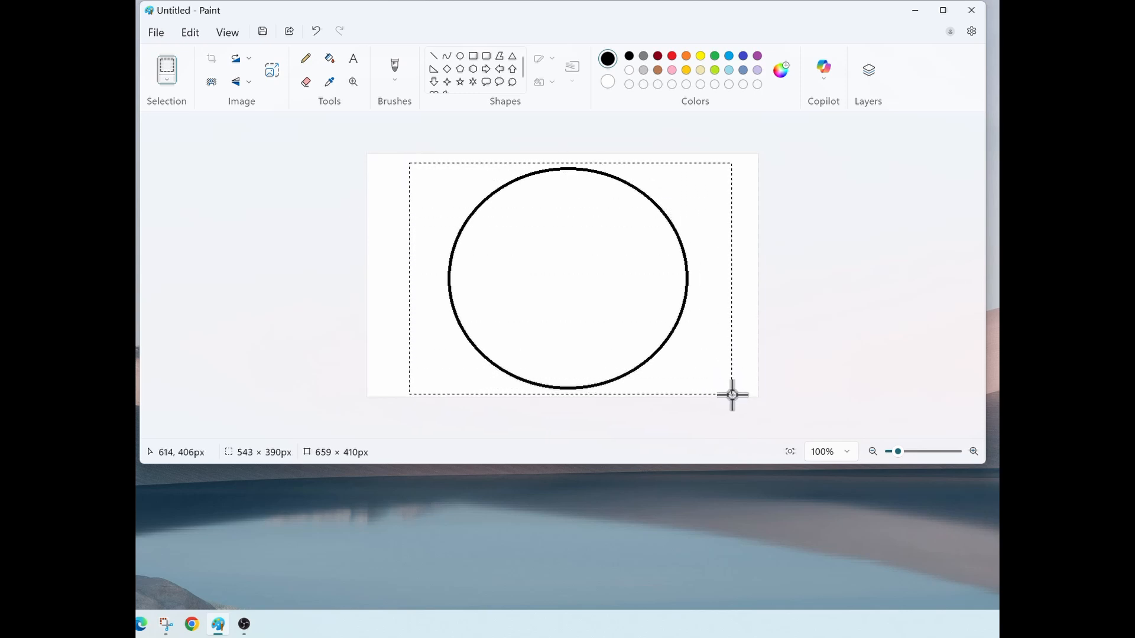
right_click(618, 276)
left_click(661, 307)
right_click(563, 258)
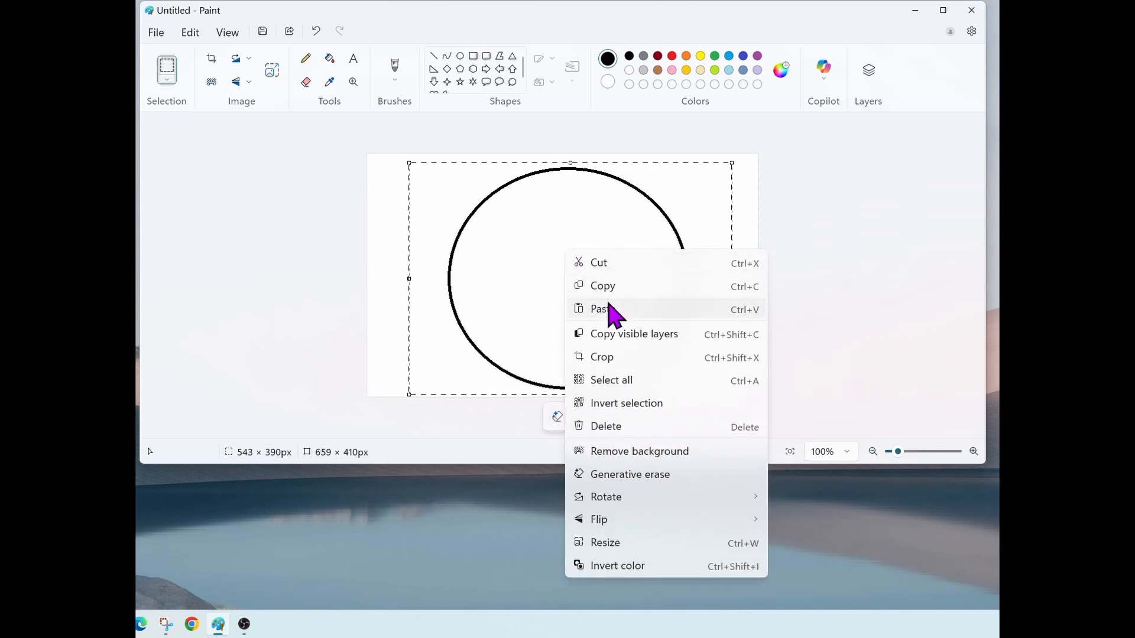
left_click(577, 308)
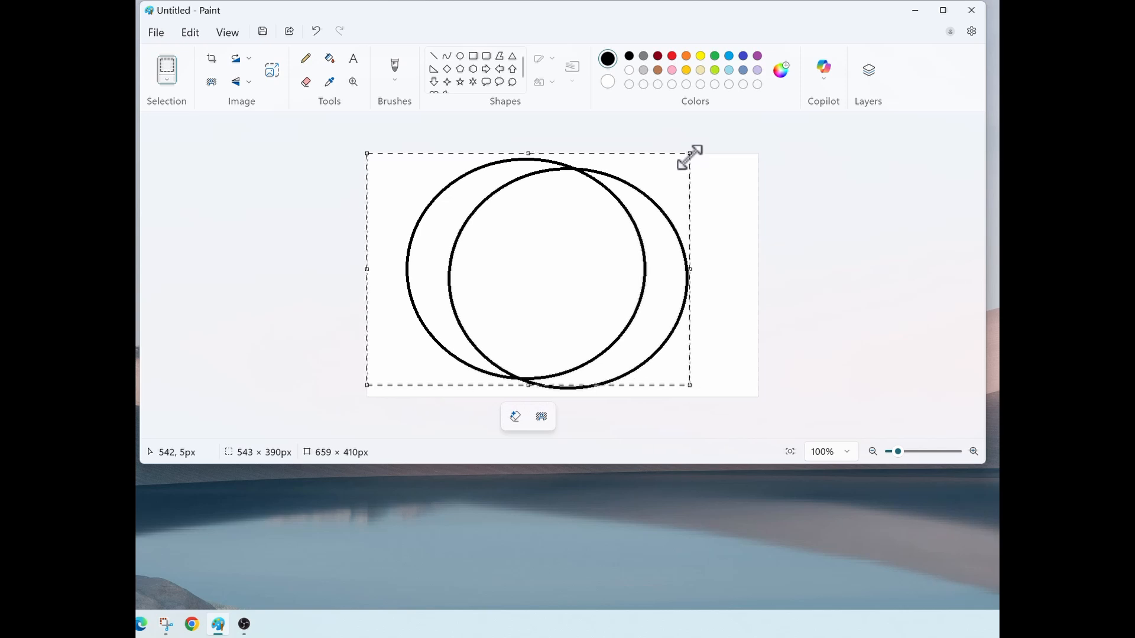
- Shrink the pasted selection to about 376 × 280 px and center its ellipse inside the larger one
left_click_drag(689, 153, 590, 219)
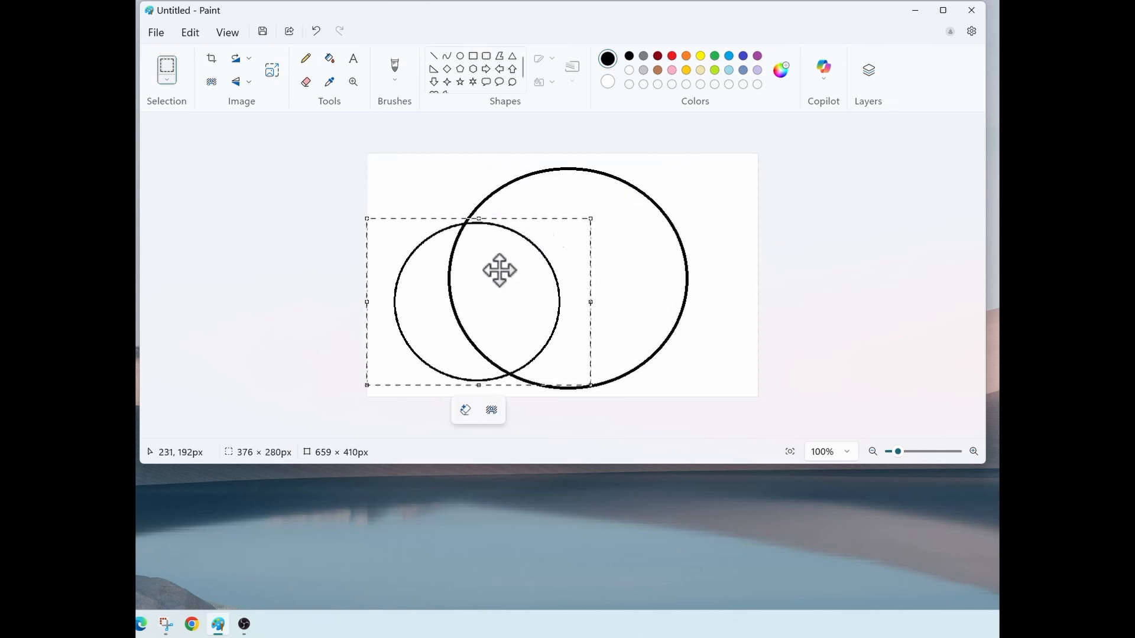
left_click_drag(490, 272, 573, 248)
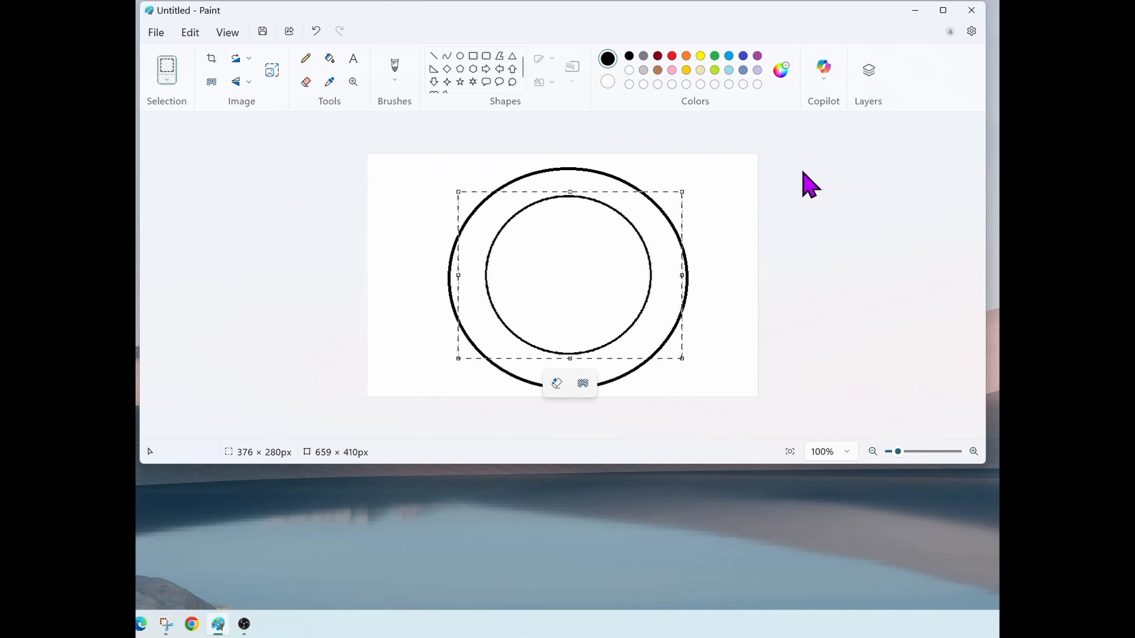
left_click(828, 243)
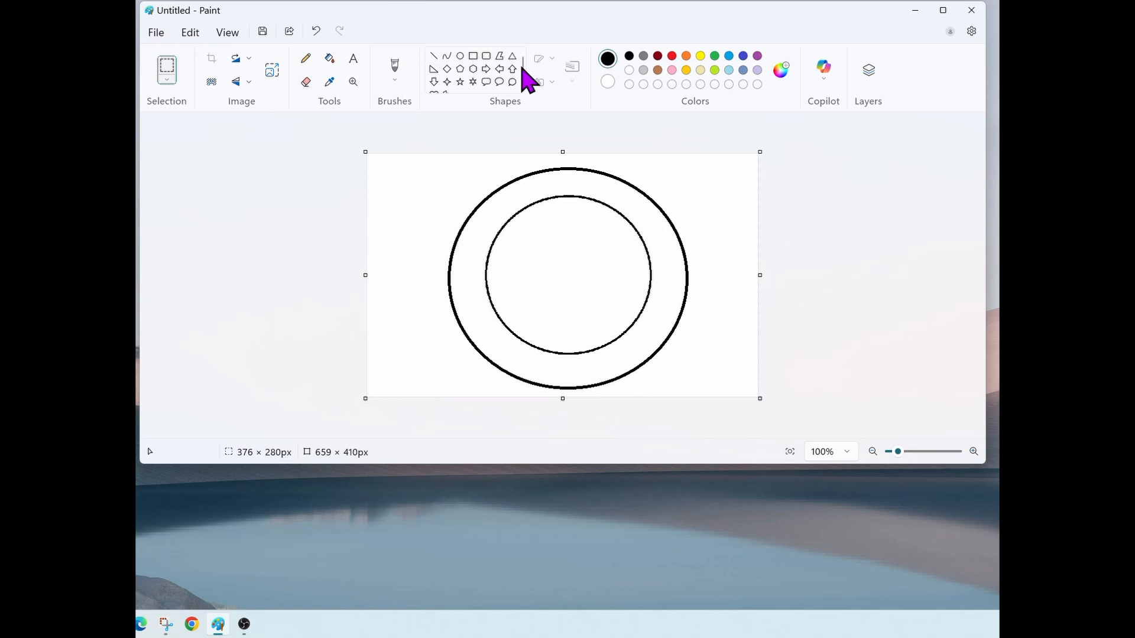
- Fill the inner ellipse and the area outside the outer ellipse with black, leaving a white ring
left_click(329, 59)
left_click(576, 260)
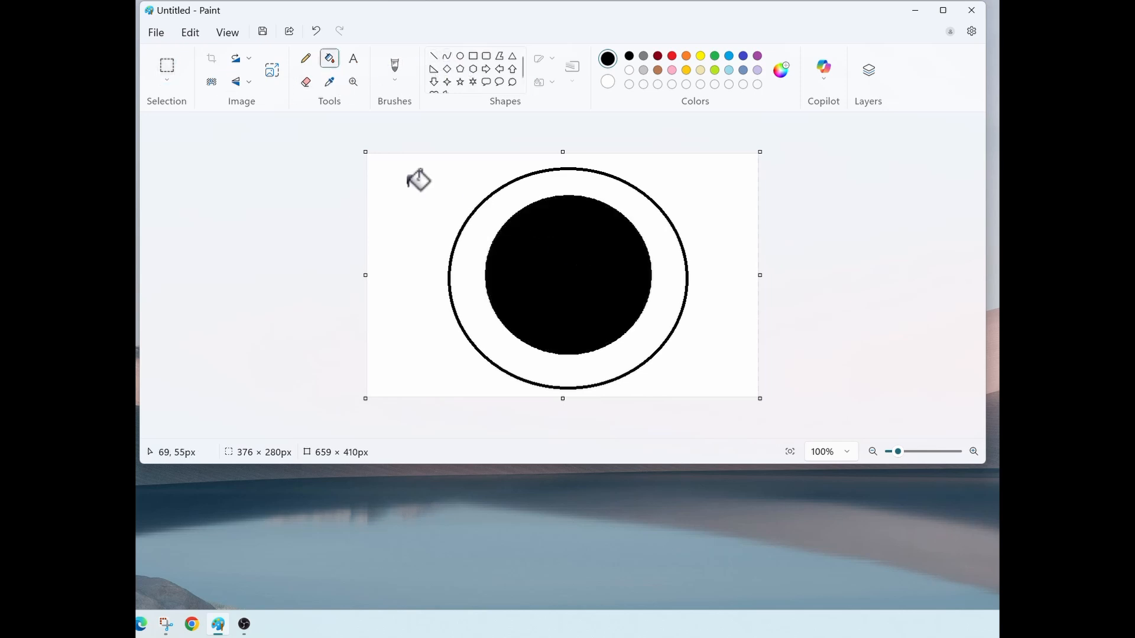
left_click(421, 179)
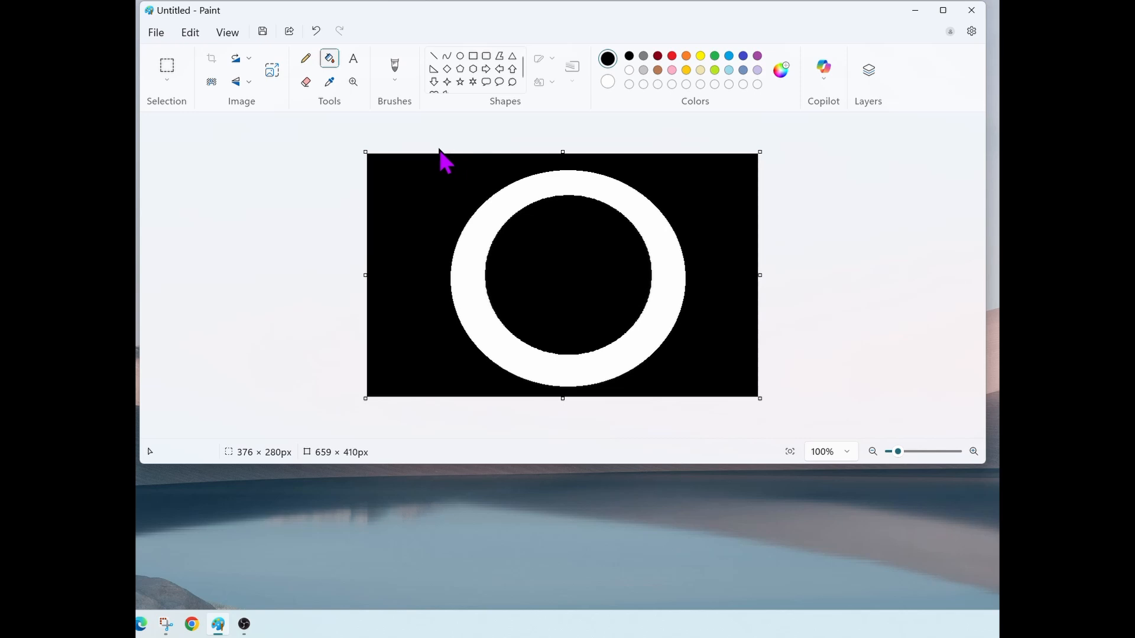
- Save the ring image to the Desktop as a PNG file named "tutorial bg" and close Paint
left_click(156, 32)
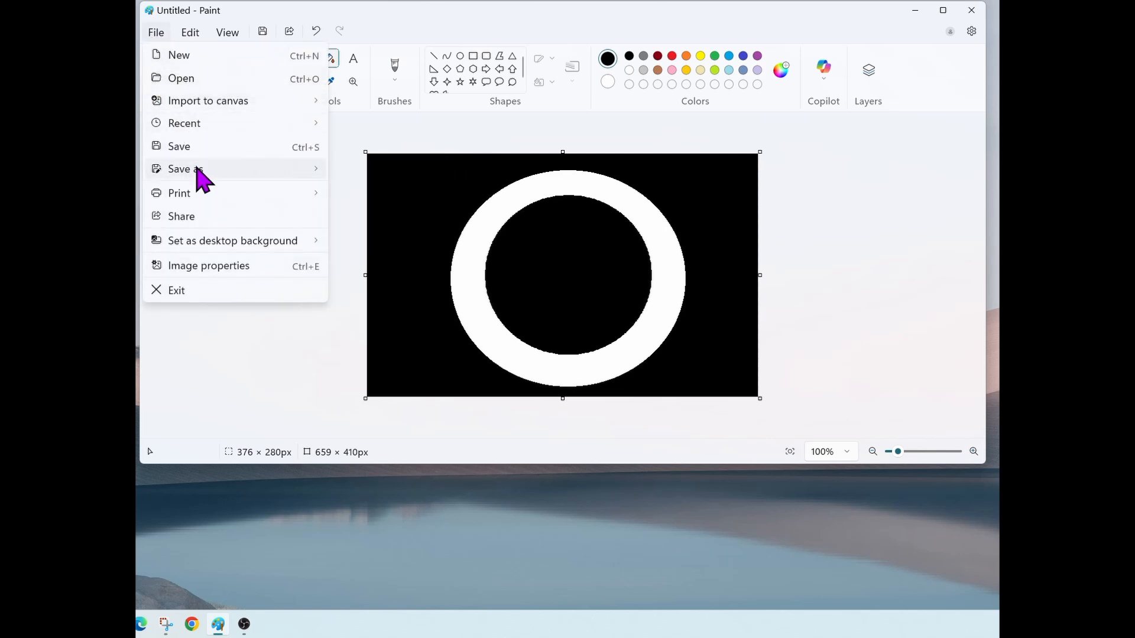
mouse_move(200, 171)
left_click(354, 172)
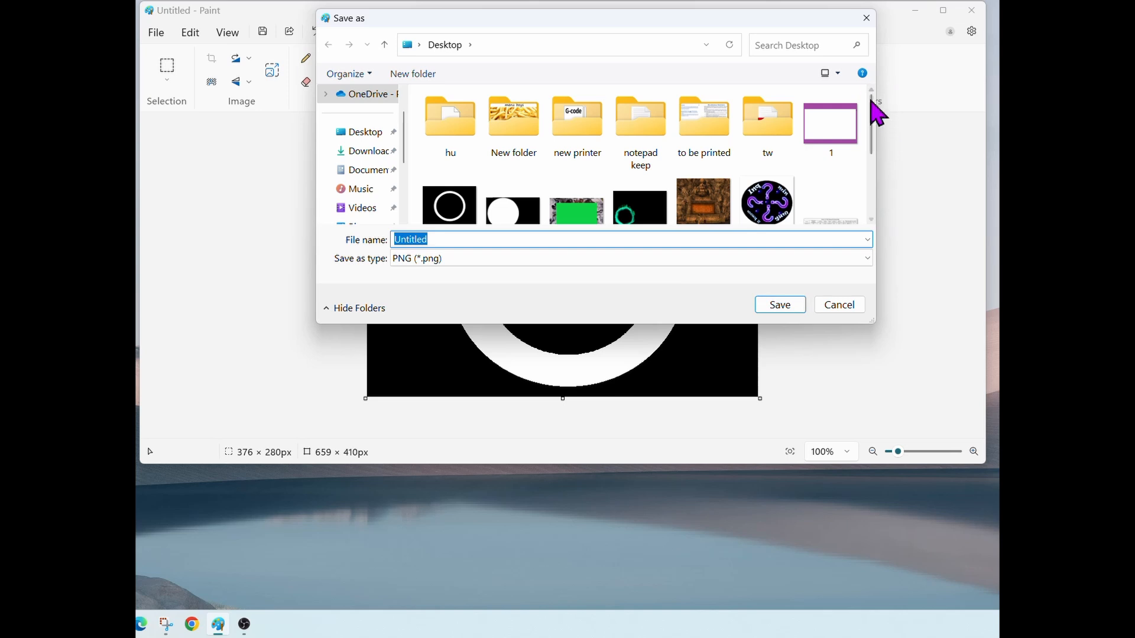
left_click_drag(871, 106, 434, 311)
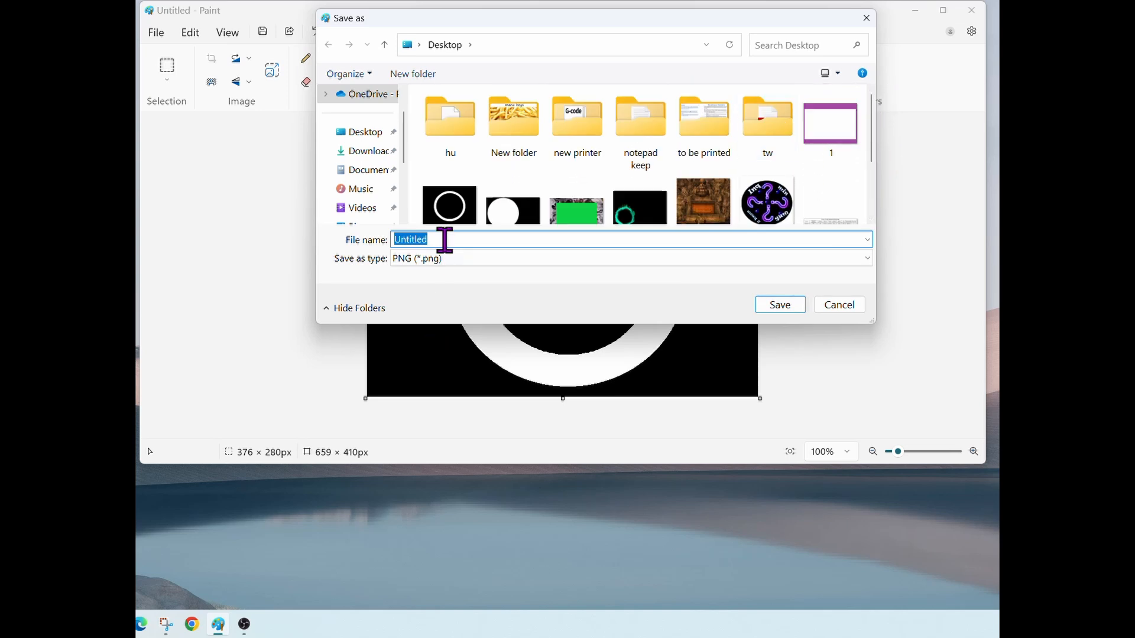
type("tutorial bg")
left_click(780, 305)
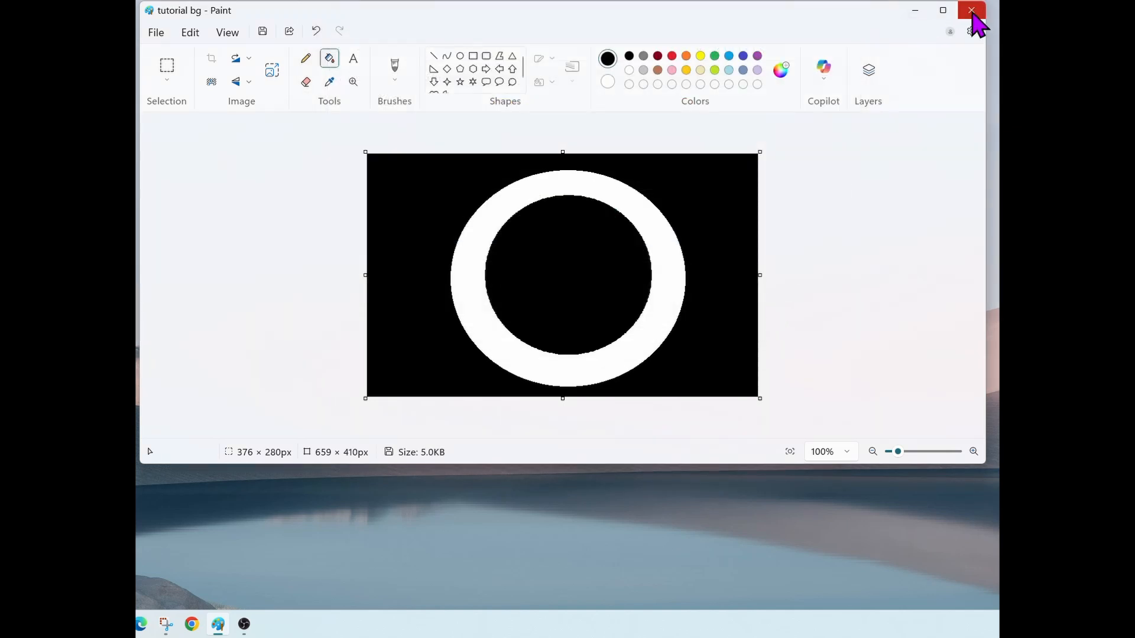
left_click(972, 10)
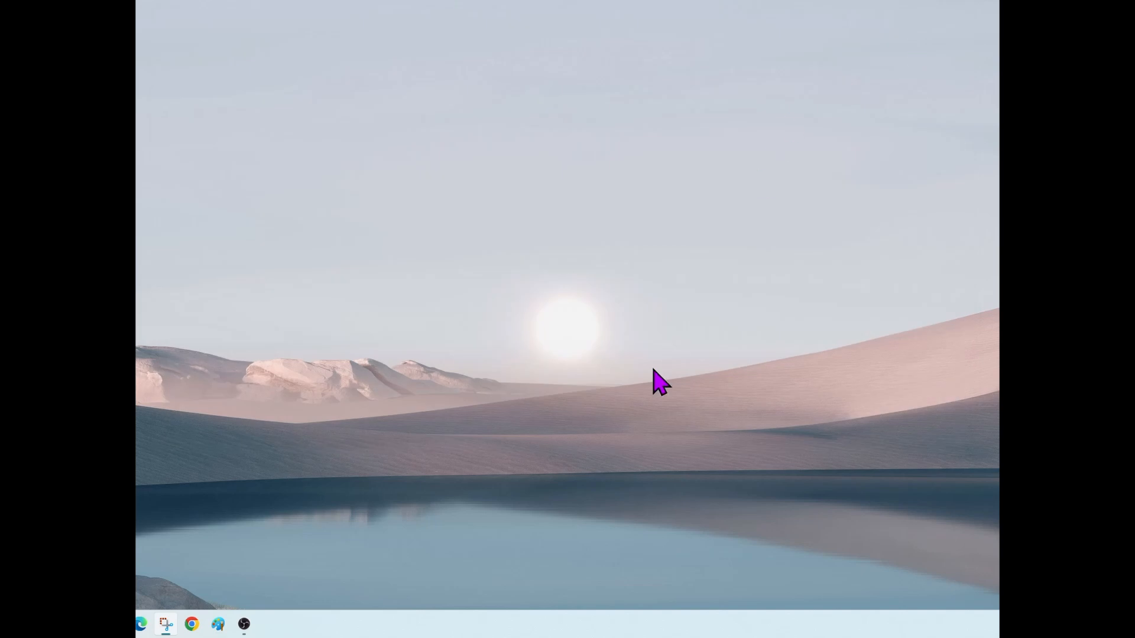
- Switch to OBS Studio and try to reposition its window on the screen
left_click(245, 626)
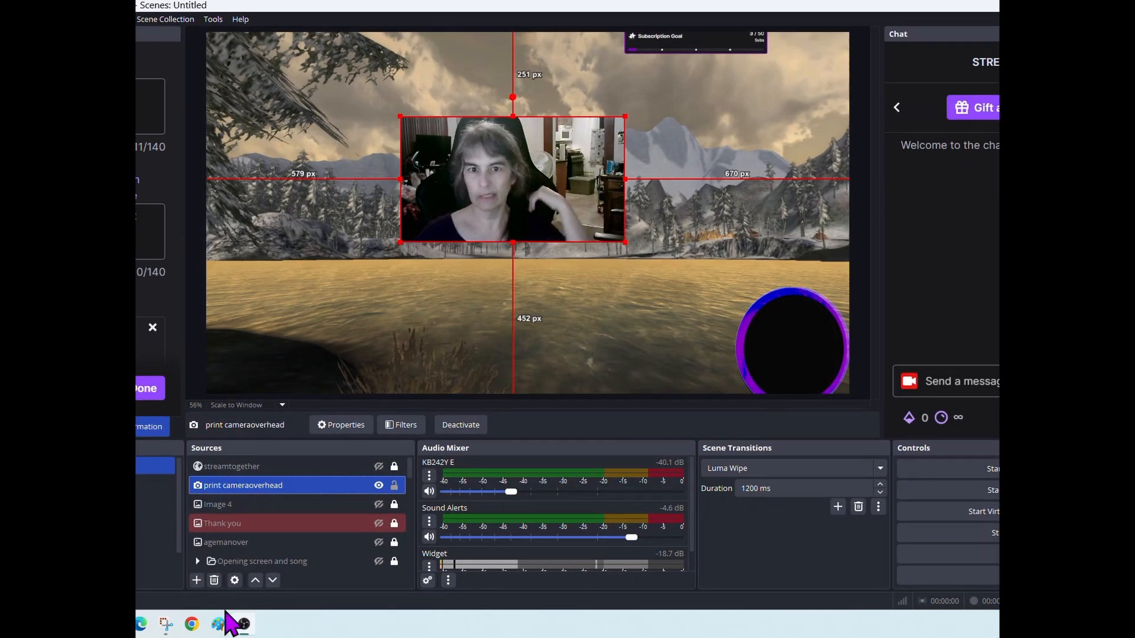
left_click_drag(451, 5, 451, 96)
left_click(985, 97)
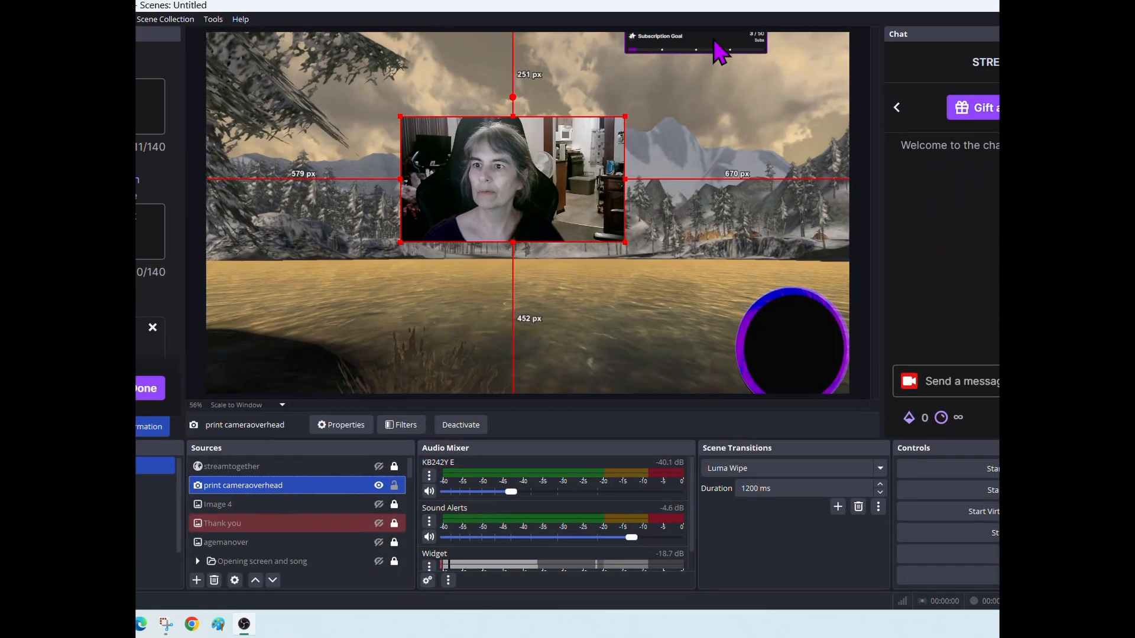
left_click_drag(688, 6, 727, 129)
left_click(1123, 122)
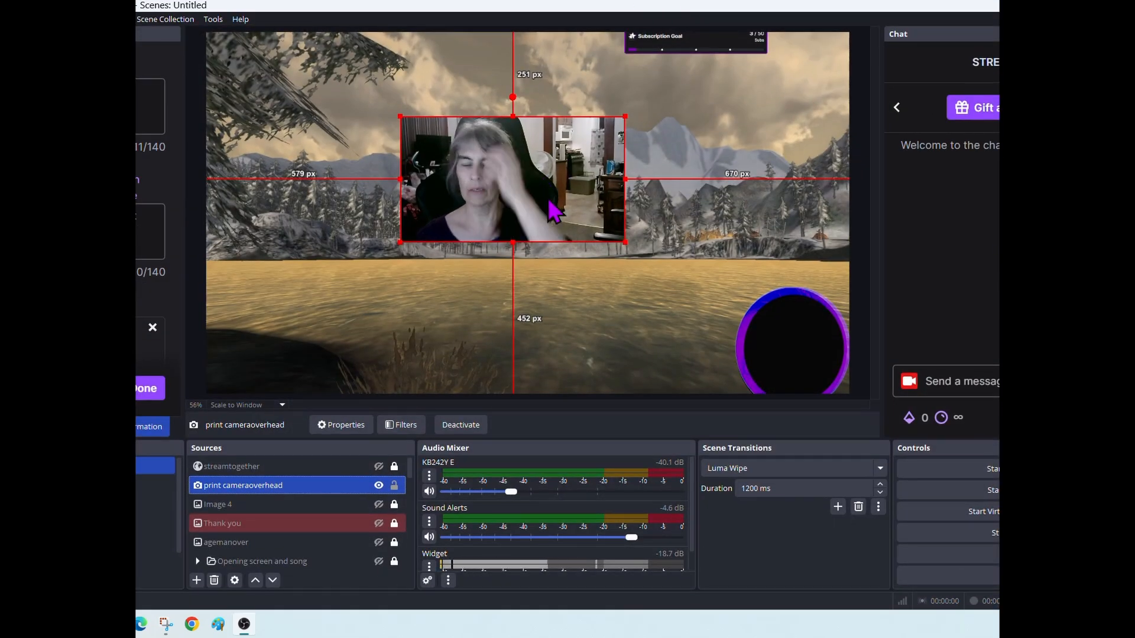
- Enlarge the print cameraoverhead source to about 148 px below the canvas top and add an Image Mask/Blend effect filter to it
left_click_drag(516, 115, 537, 83)
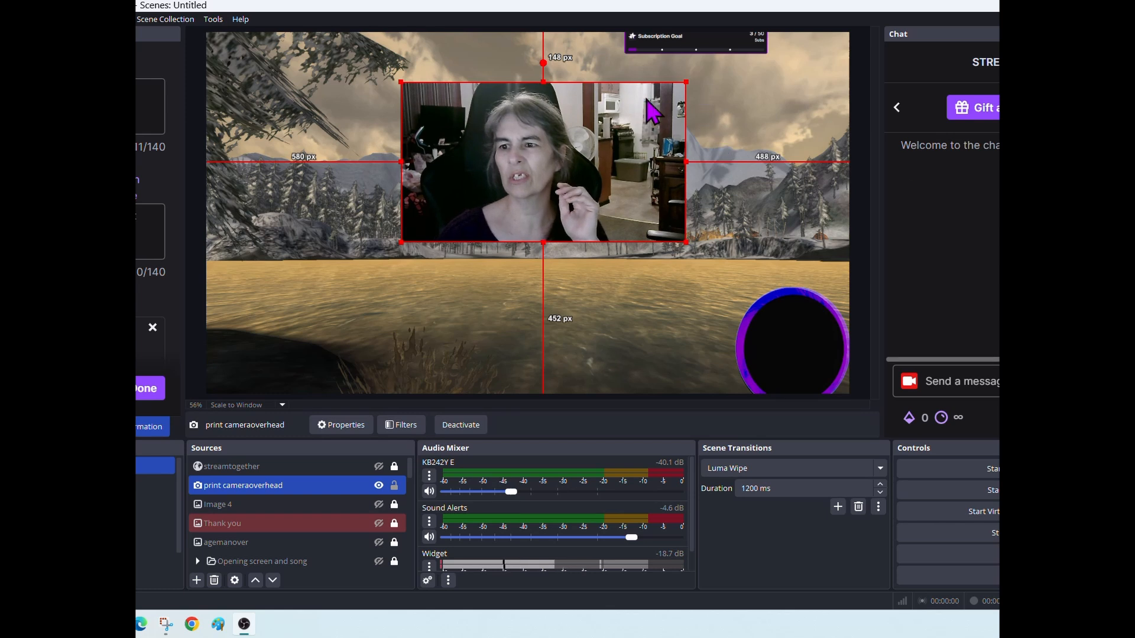
right_click(225, 486)
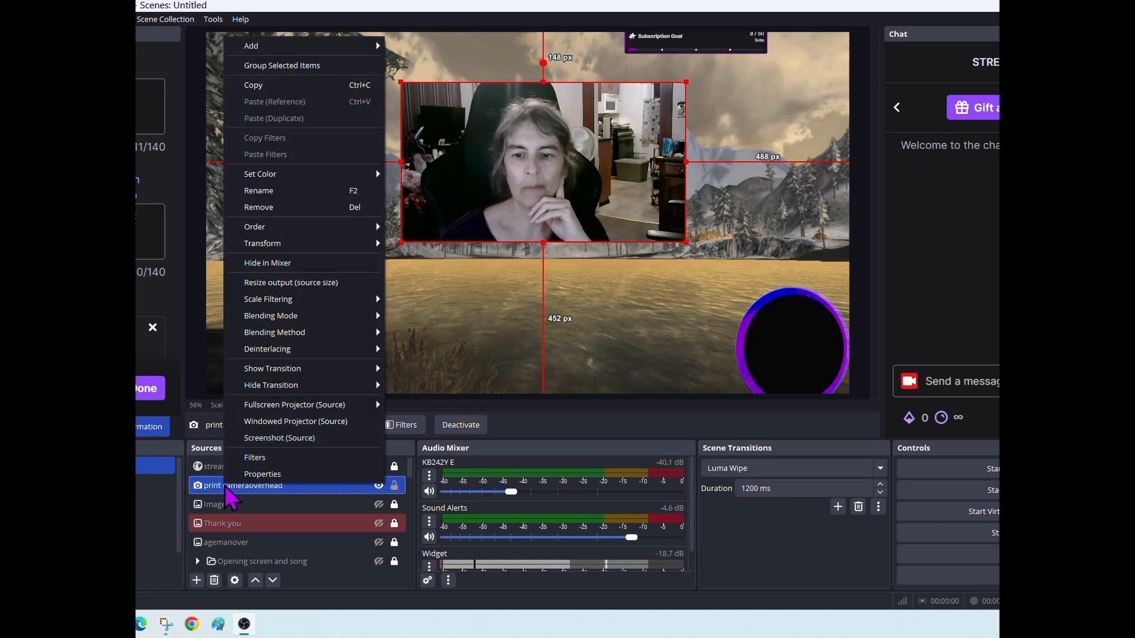
left_click(250, 456)
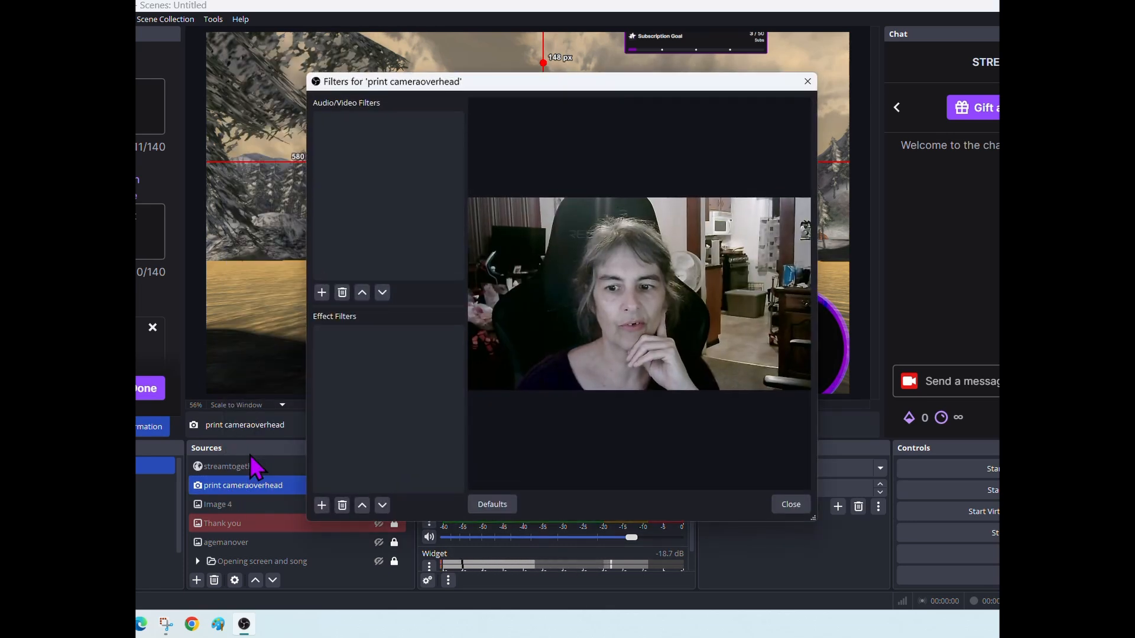
left_click(322, 505)
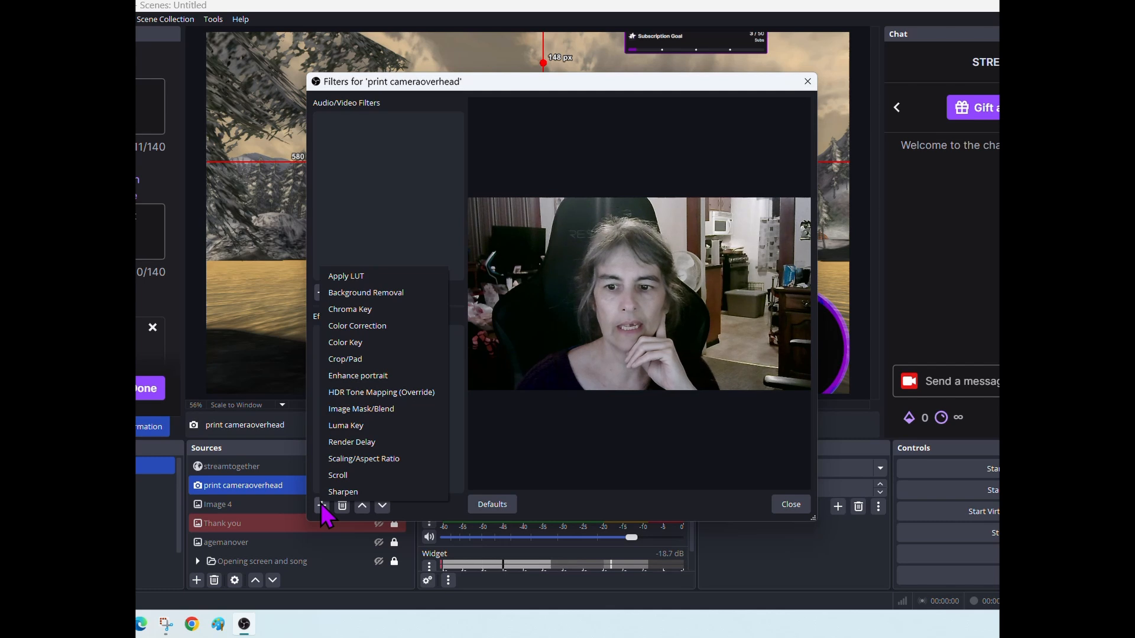
left_click(380, 410)
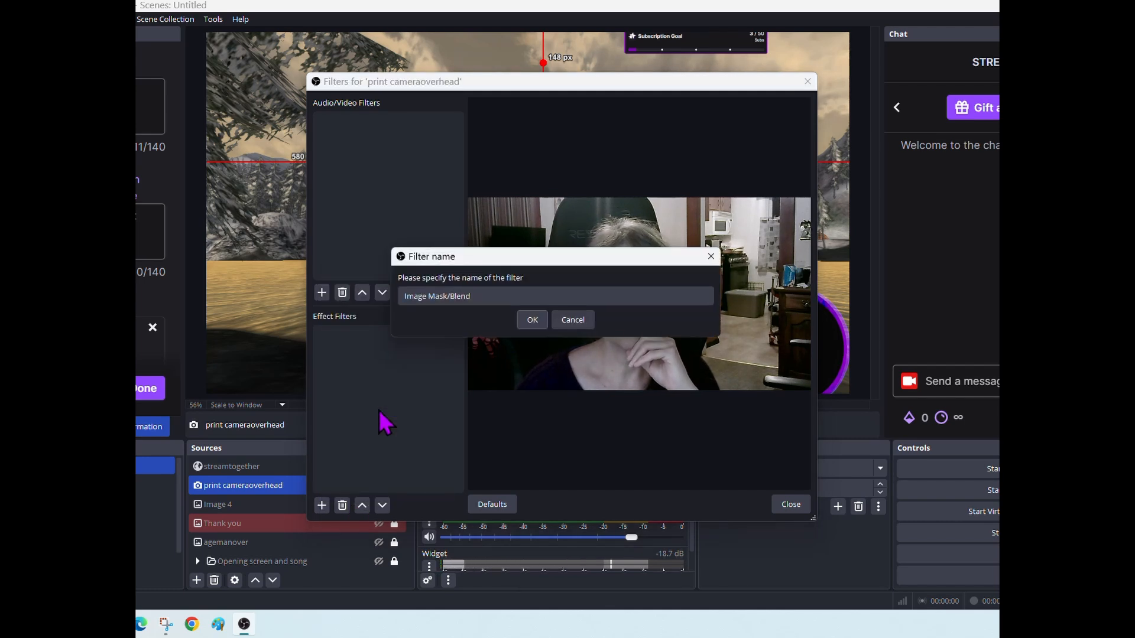
left_click(532, 319)
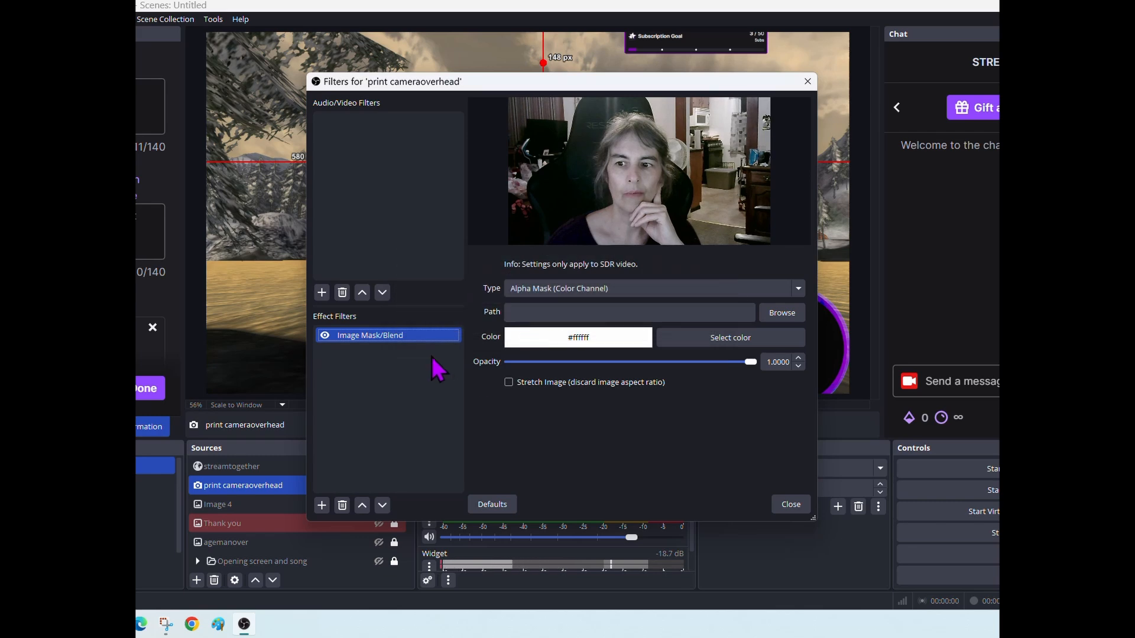
- Load the "tutorial pic" image from the Desktop as the camera filter's mask, close the filters window and deselect the source
left_click(787, 313)
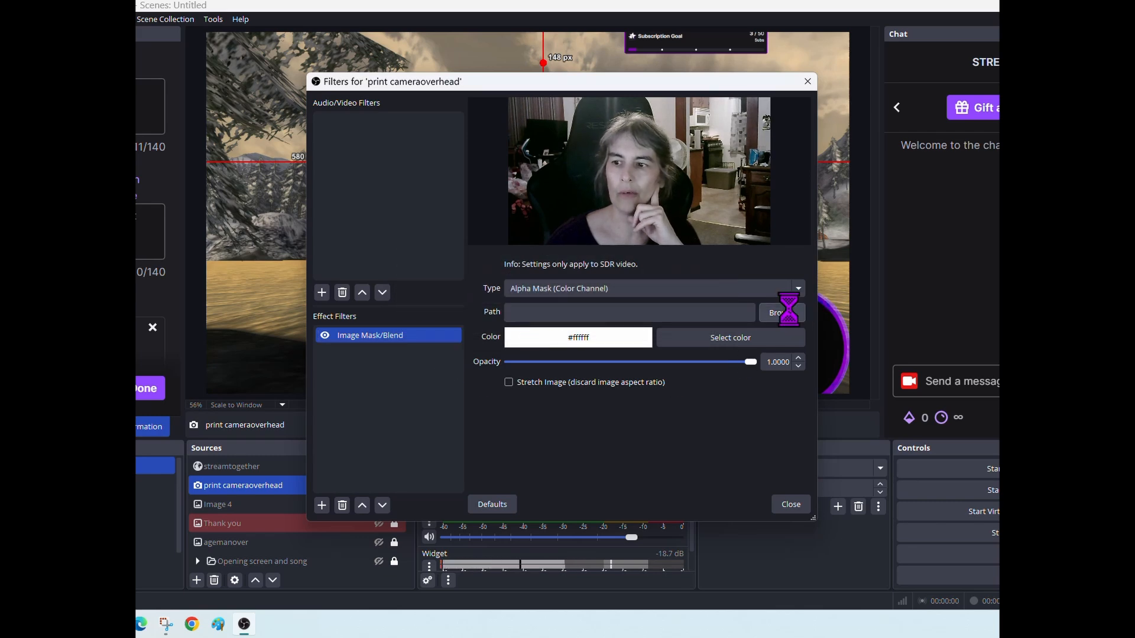
left_click(352, 274)
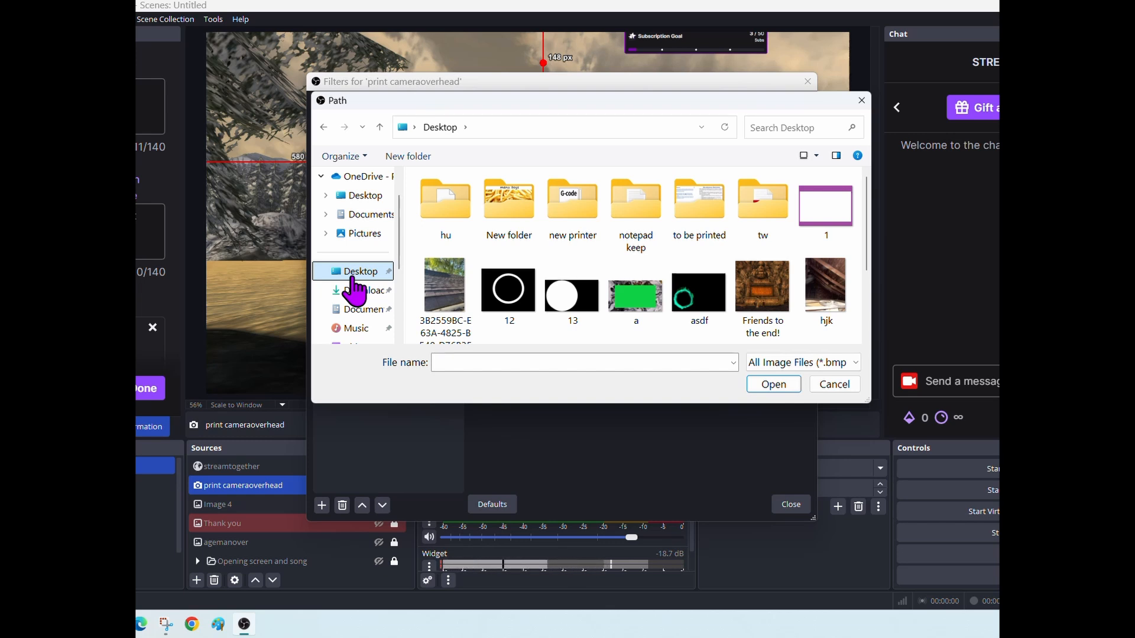
scroll(869, 228, "down", 1)
left_click_drag(868, 226, 866, 282)
left_click(636, 305)
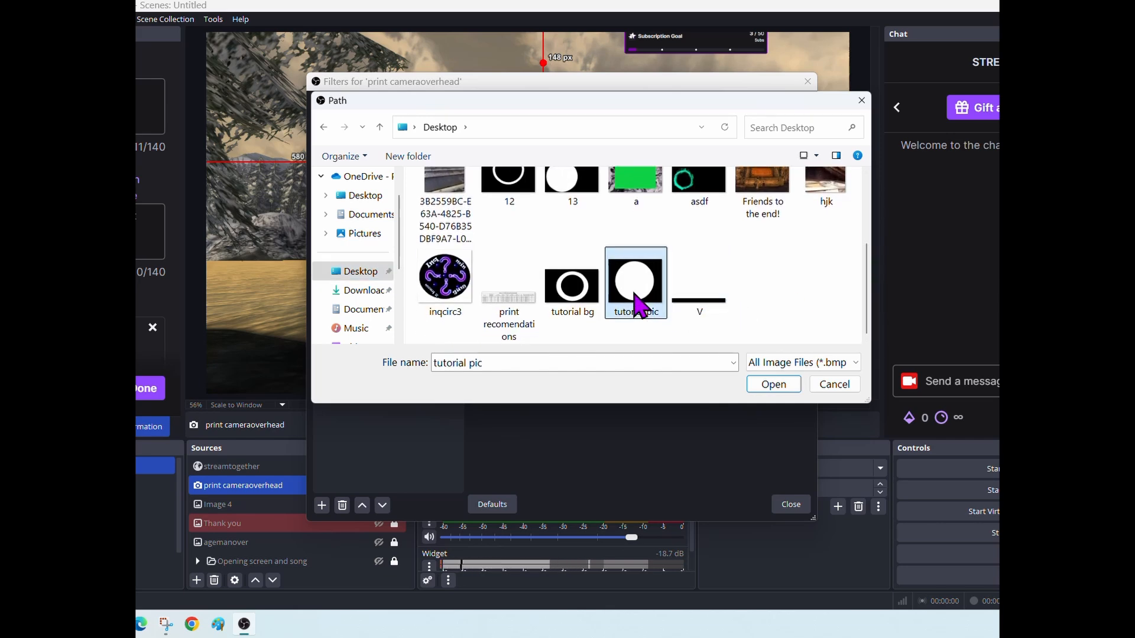
left_click(771, 386)
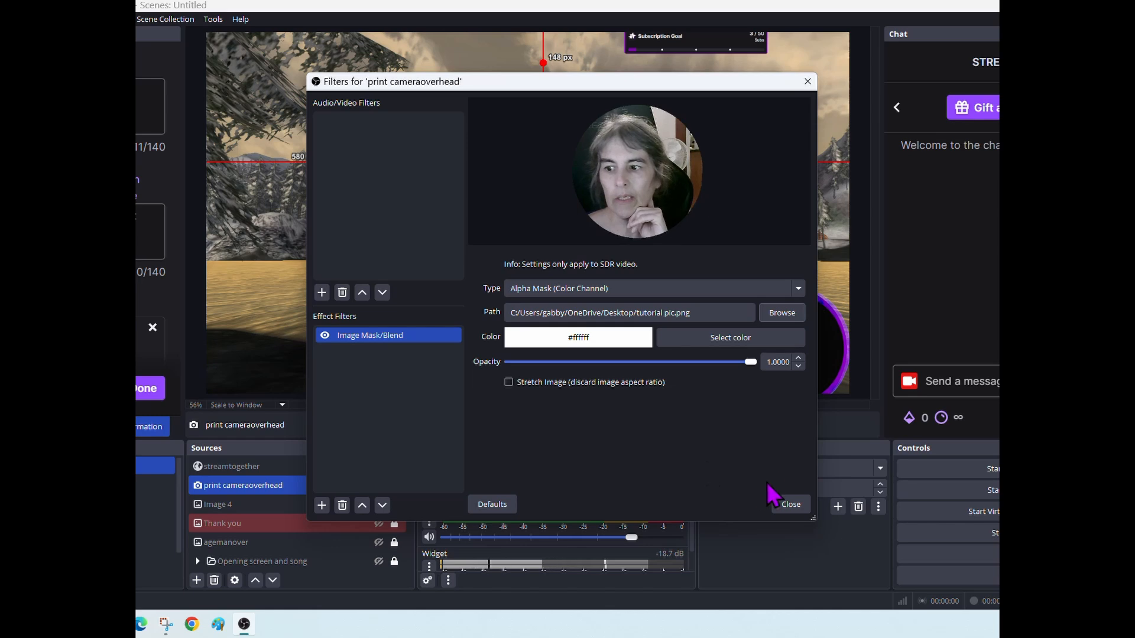
left_click(810, 81)
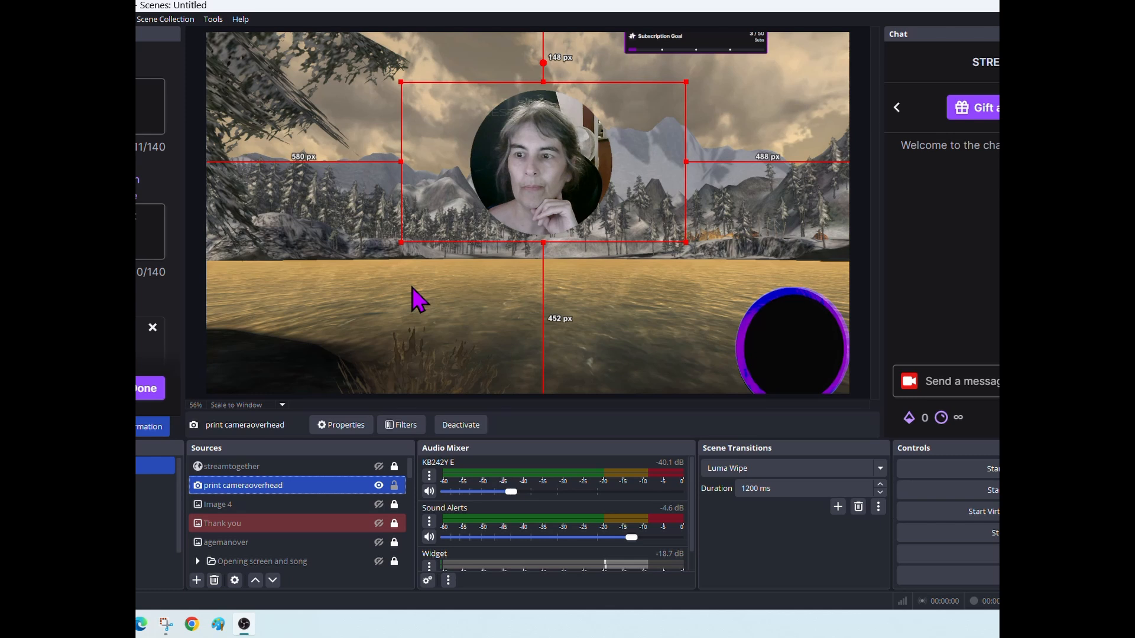
left_click(616, 322)
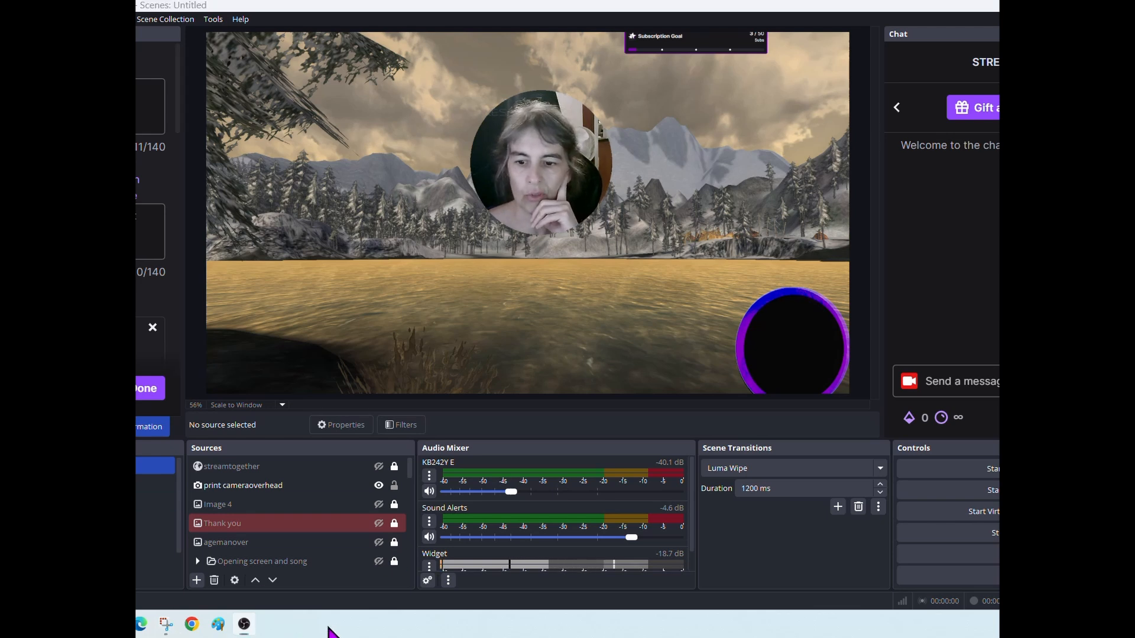
- Switch to File Explorer and open the Screen Recordings folder inside Videos
mouse_move(113, 624)
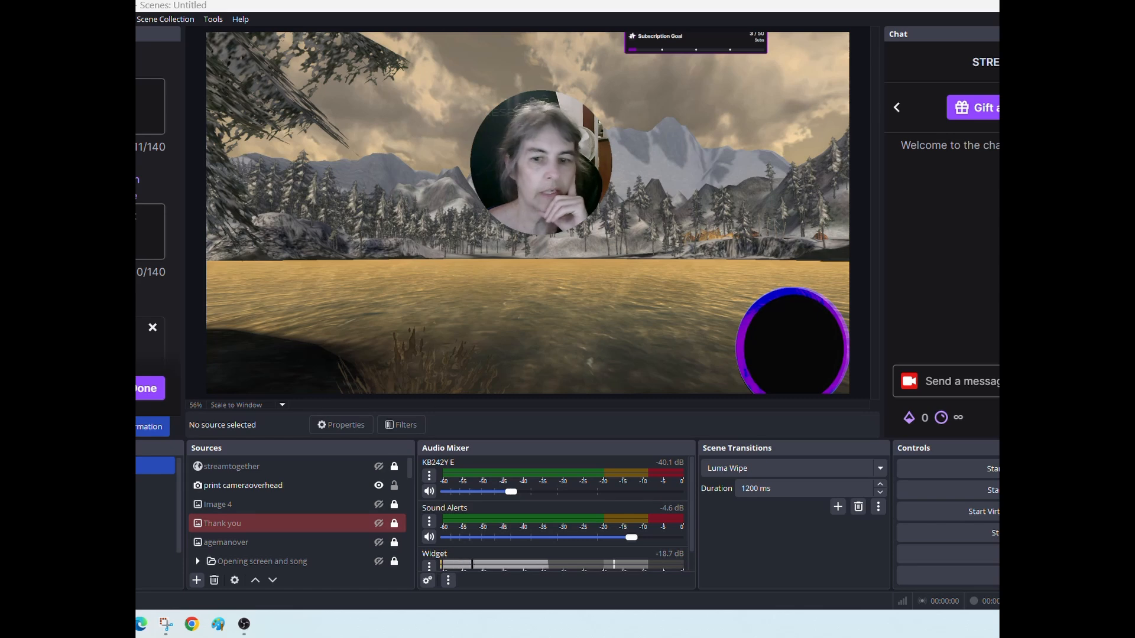
left_click(244, 624)
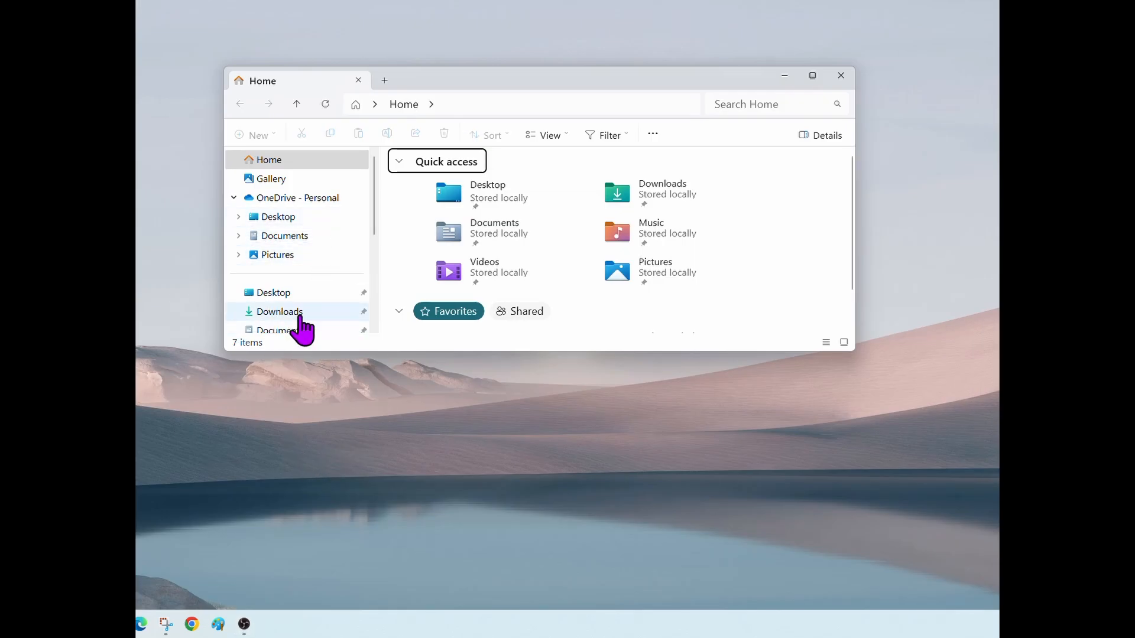
left_click(268, 255)
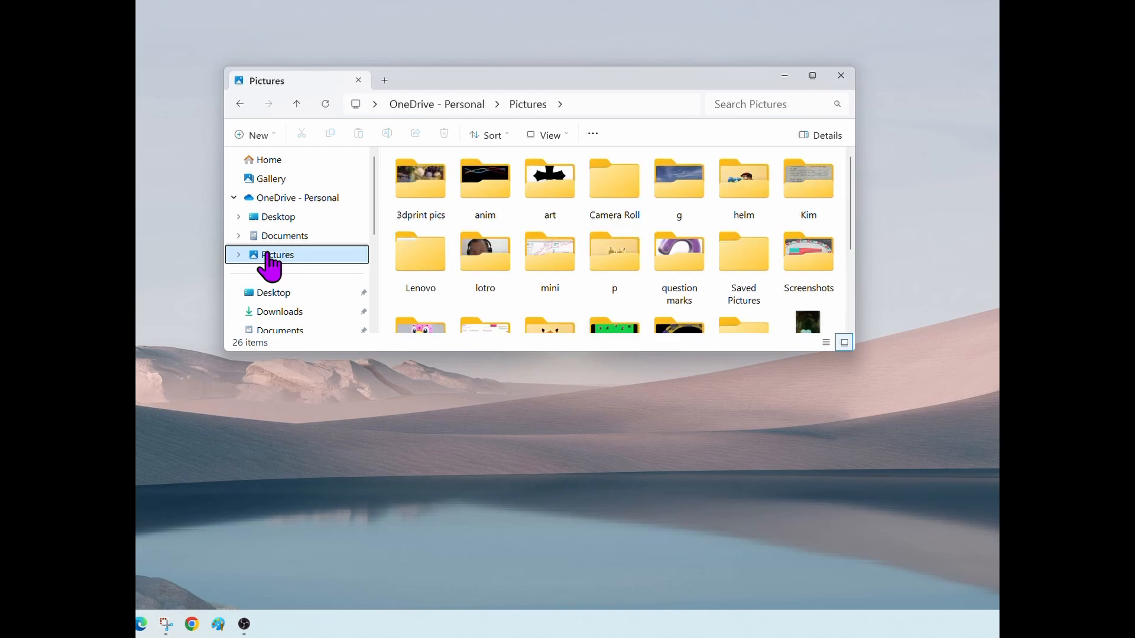
scroll(288, 300, "down", 3)
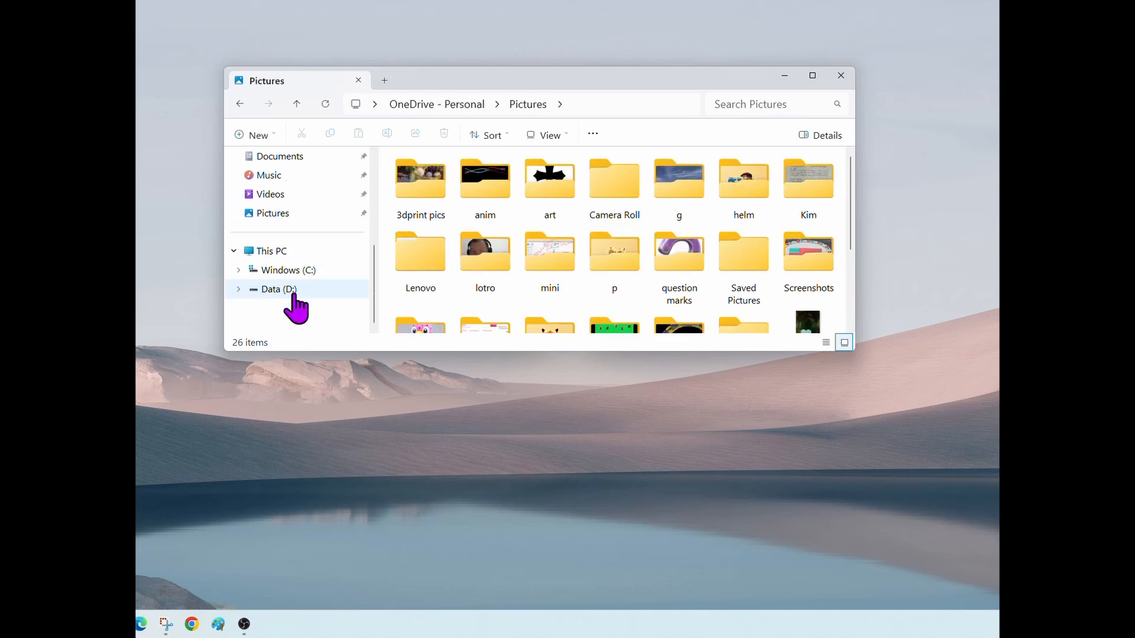
left_click(288, 196)
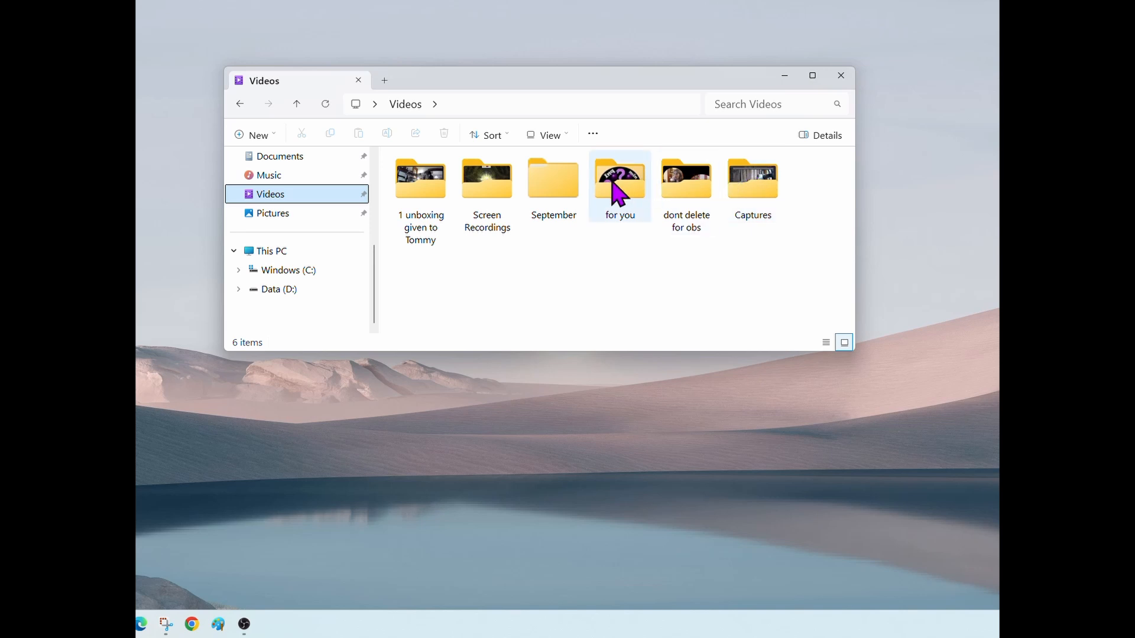
double_click(488, 189)
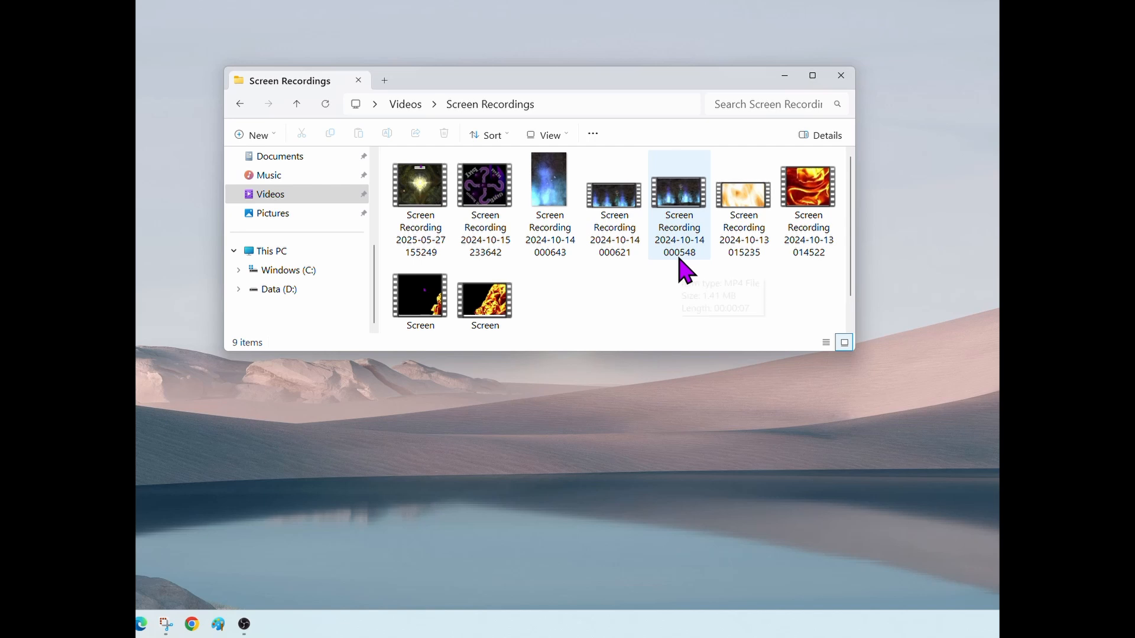
left_click(686, 201)
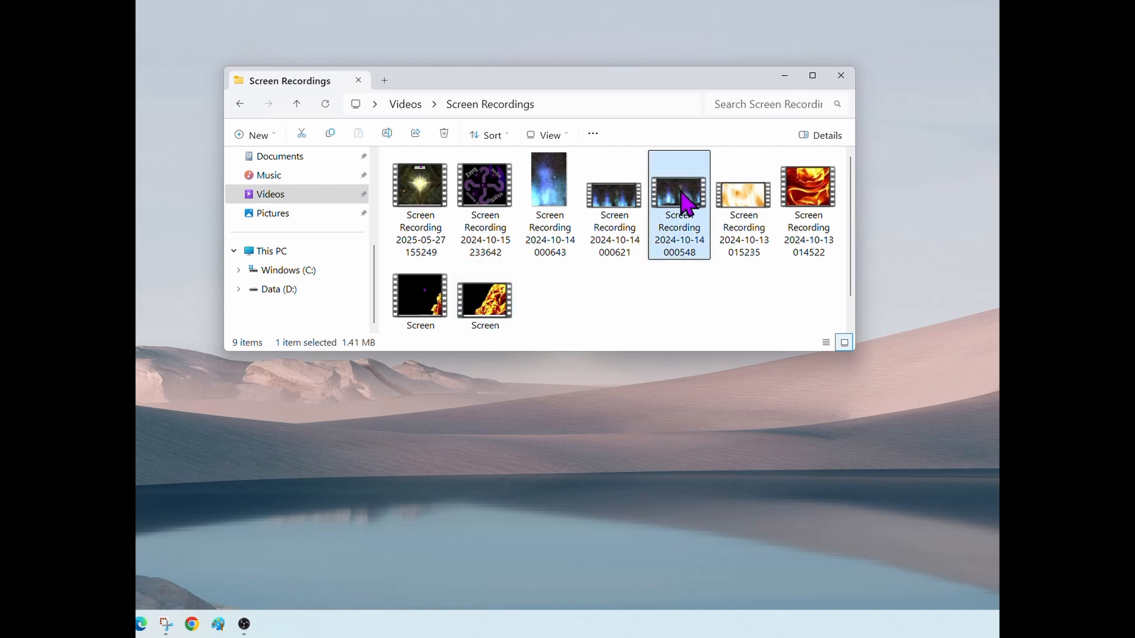
double_click(686, 202)
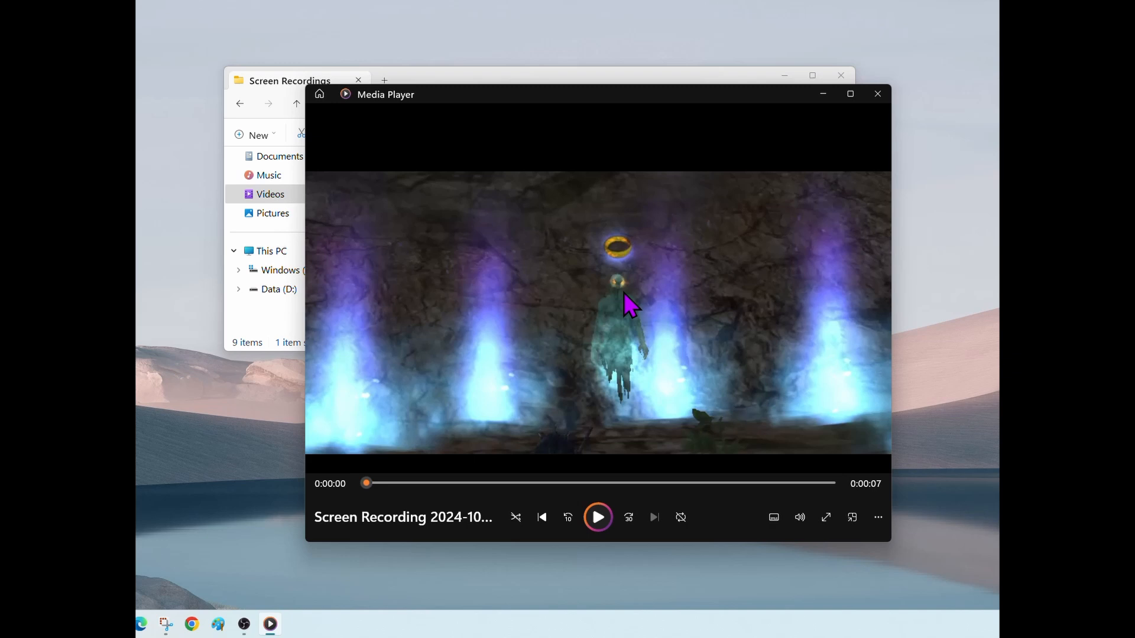
left_click(878, 94)
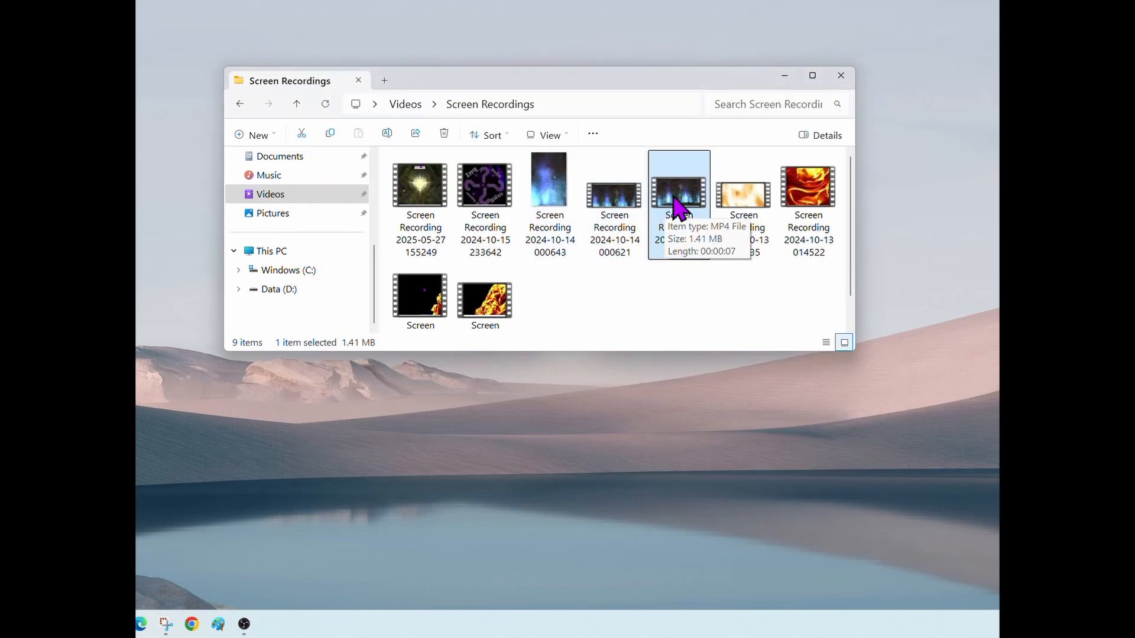
left_click(856, 89)
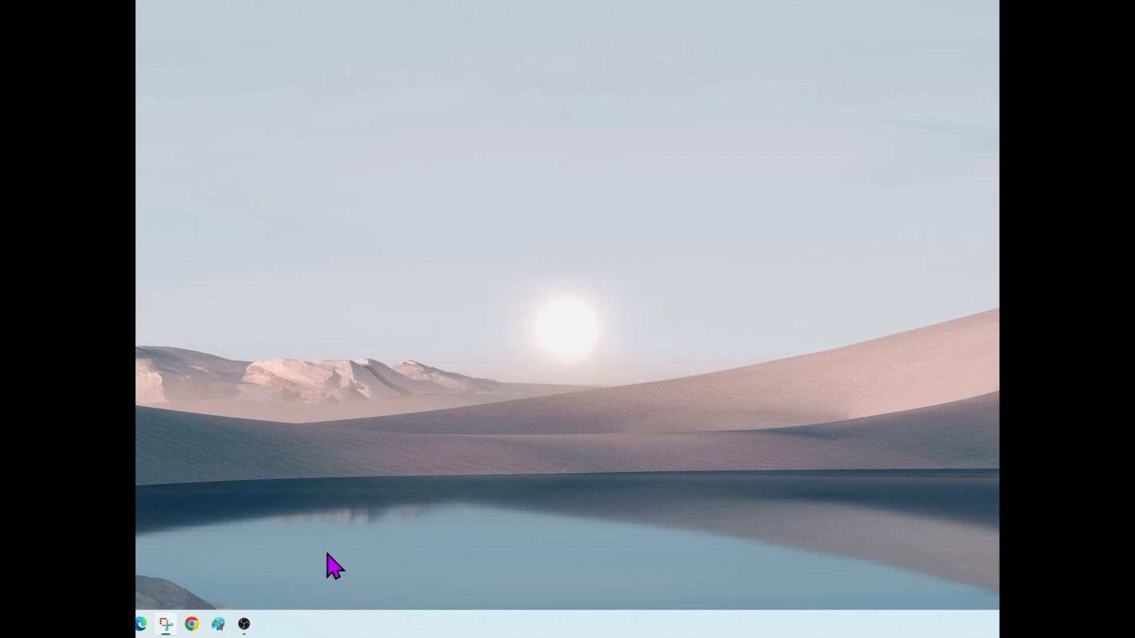
- Switch back to OBS Studio and create a new media source named "tutorial bg"
left_click(244, 624)
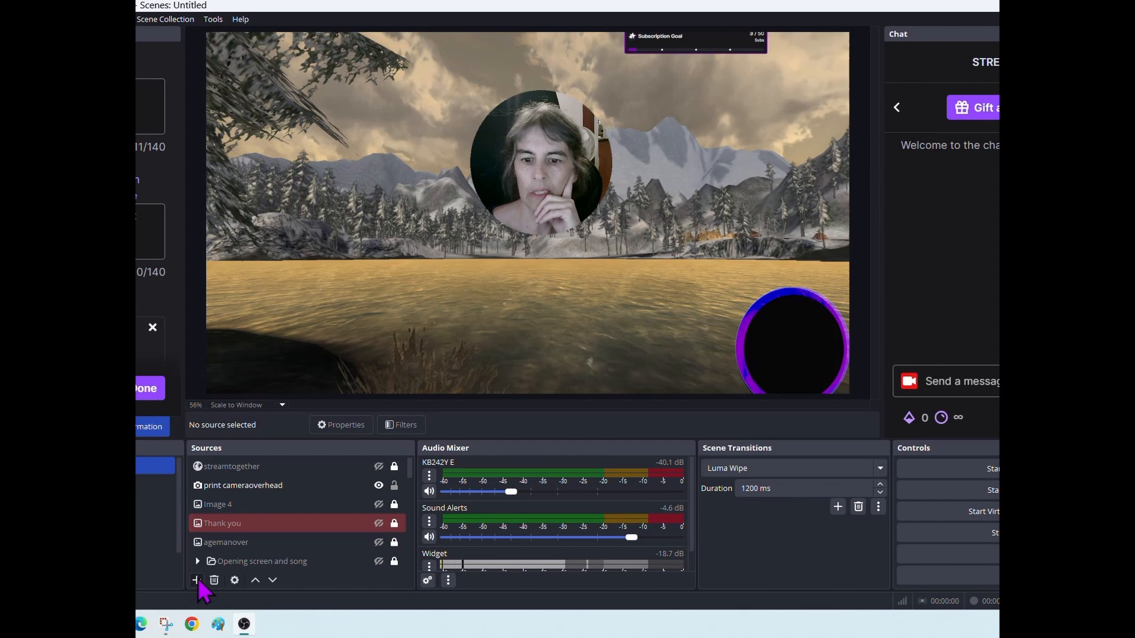
left_click(197, 581)
left_click(236, 459)
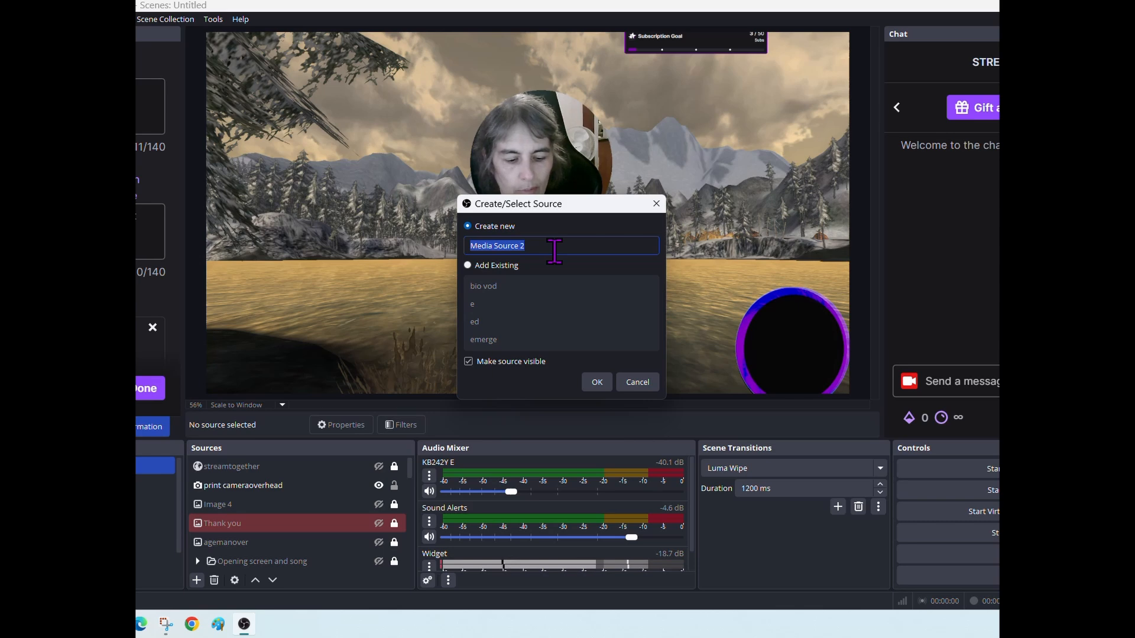
type("tutorial b")
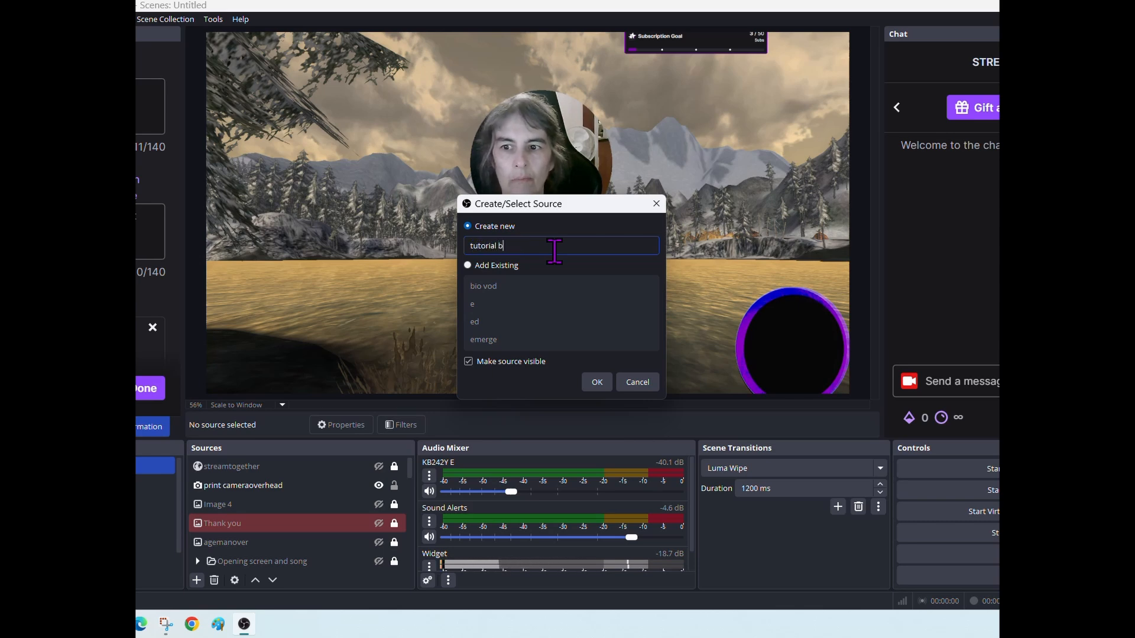
type("g")
left_click(597, 382)
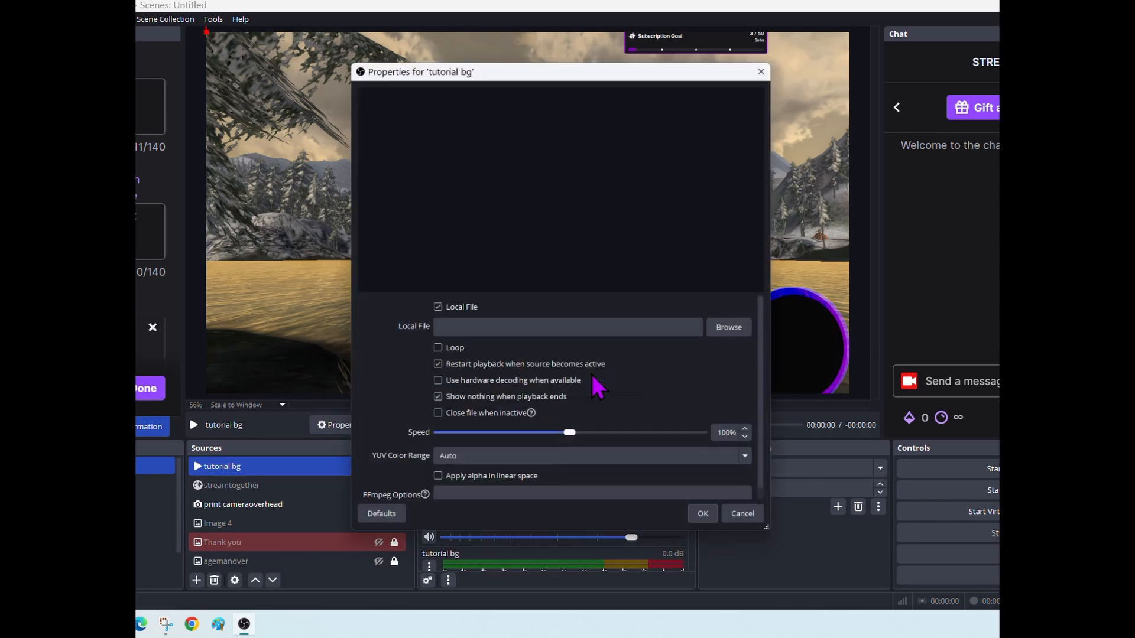
- Set the media source's local file to Screen Recording 2024-10-14 000621.mp4 from Videos > Screen Recordings and enable looping
left_click(739, 329)
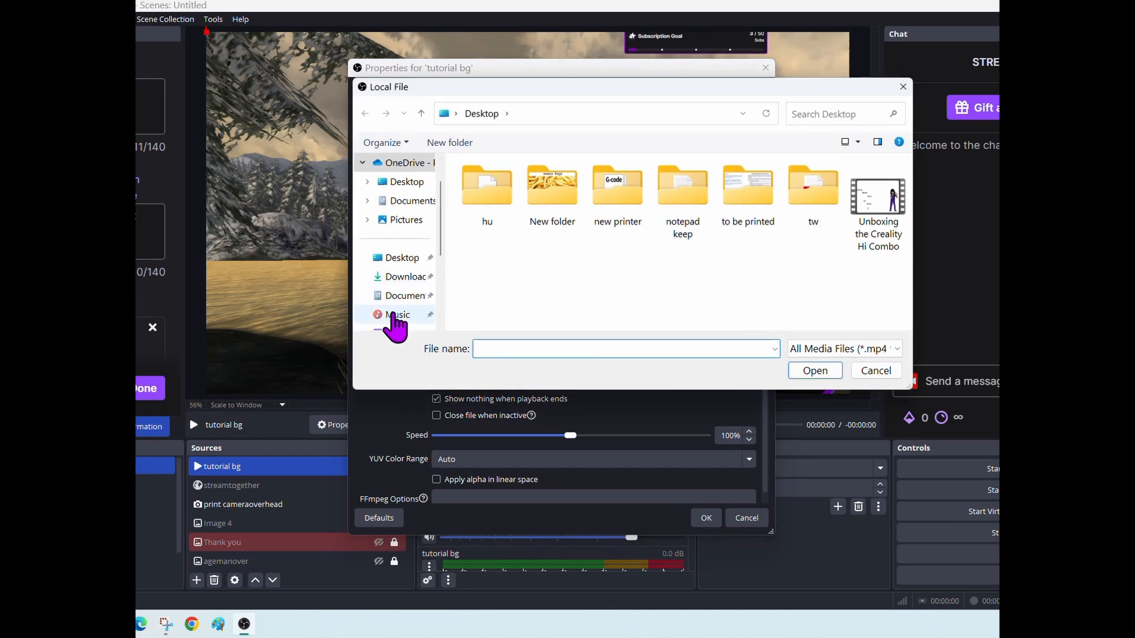
scroll(407, 299, "down", 2)
left_click(399, 219)
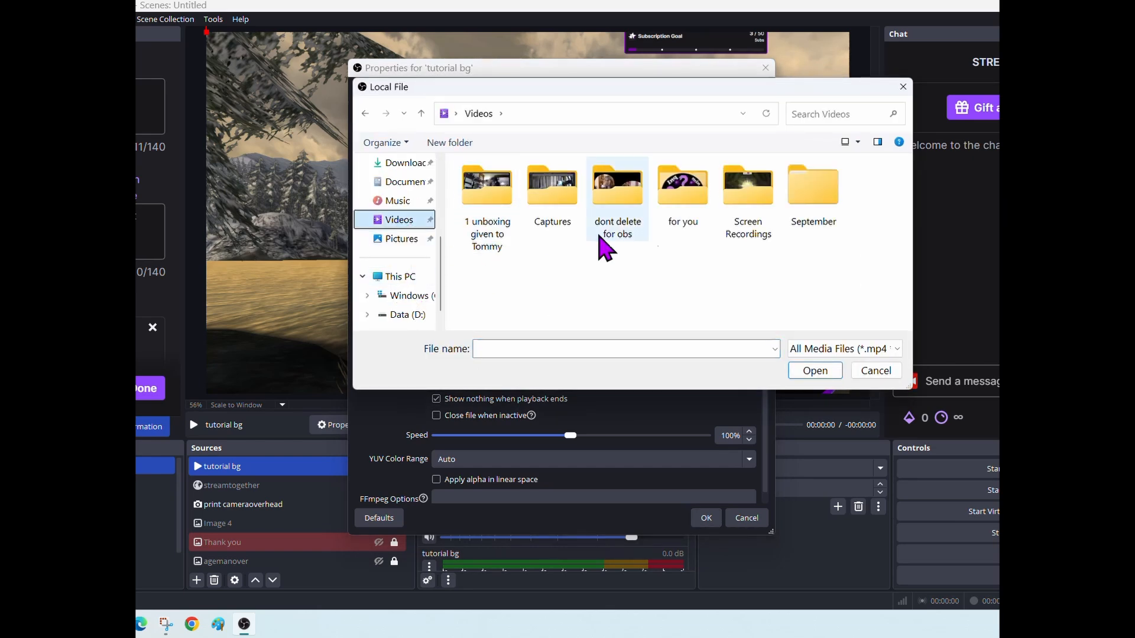
double_click(751, 195)
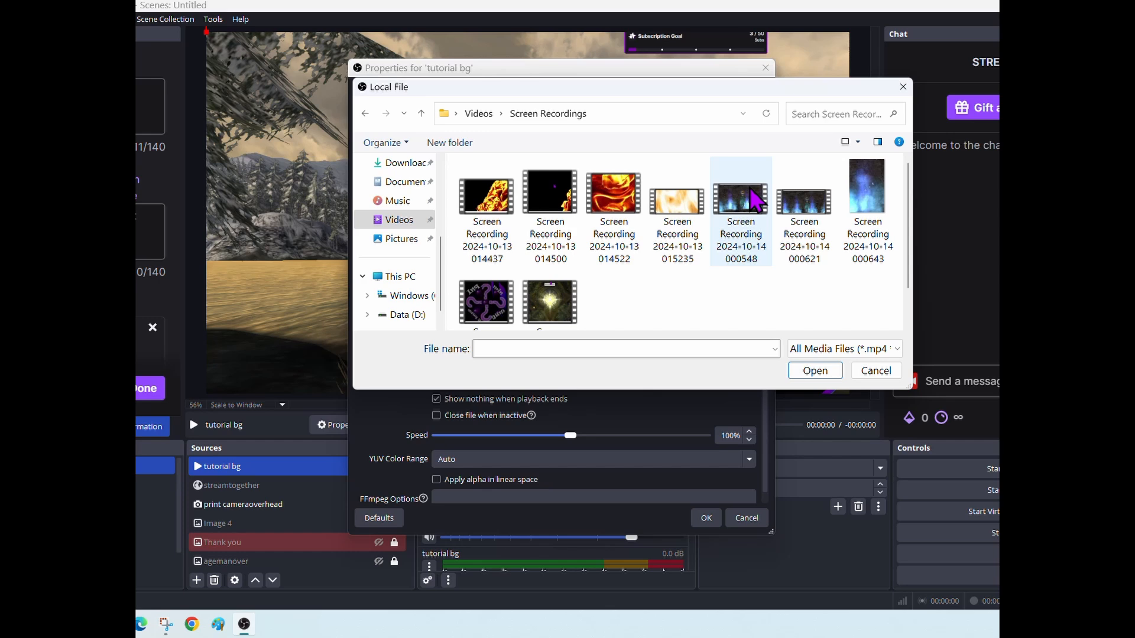
left_click(801, 207)
left_click(815, 371)
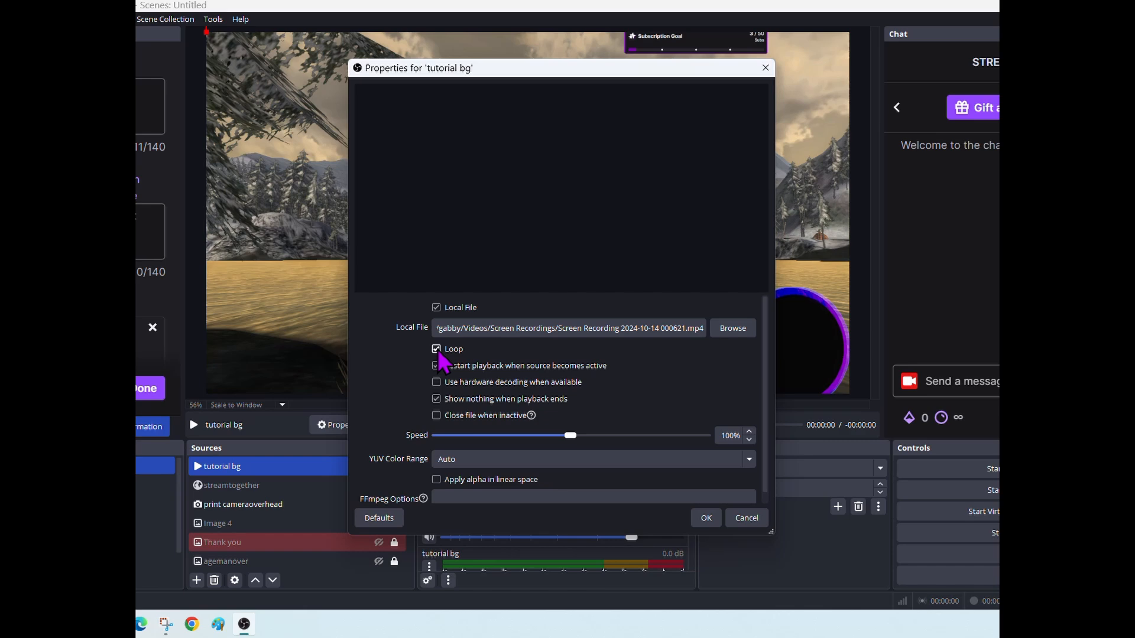
left_click(705, 517)
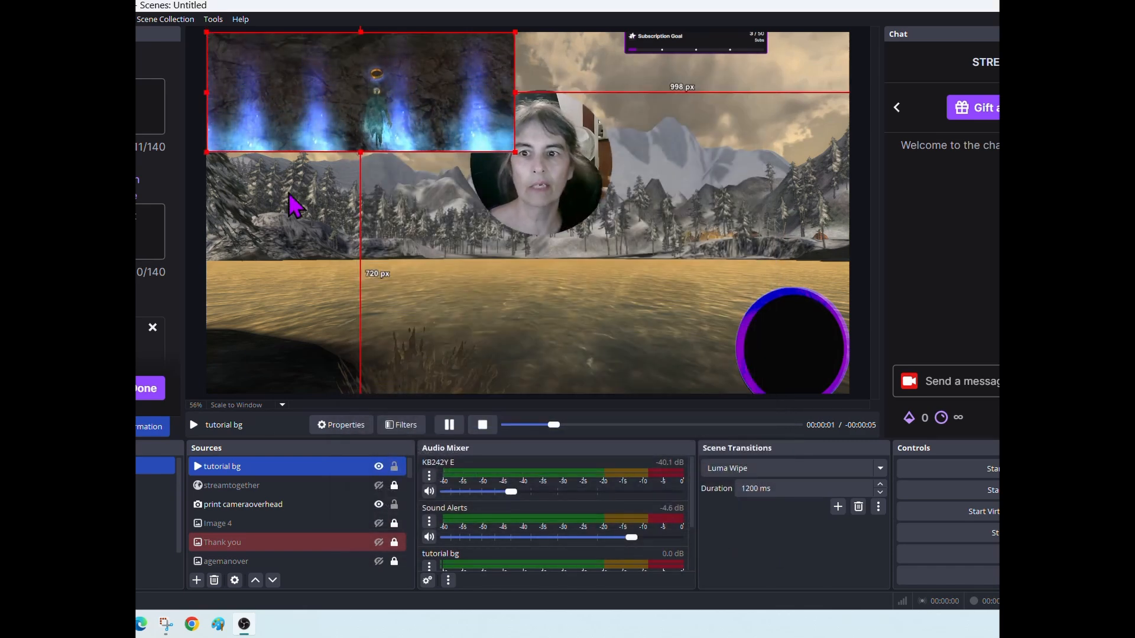
- Enlarge the tutorial bg video and place it over the camera circle, about 119 px below the canvas top and 626 px from its right edge
left_click_drag(358, 152, 354, 246)
left_click_drag(513, 171, 446, 198)
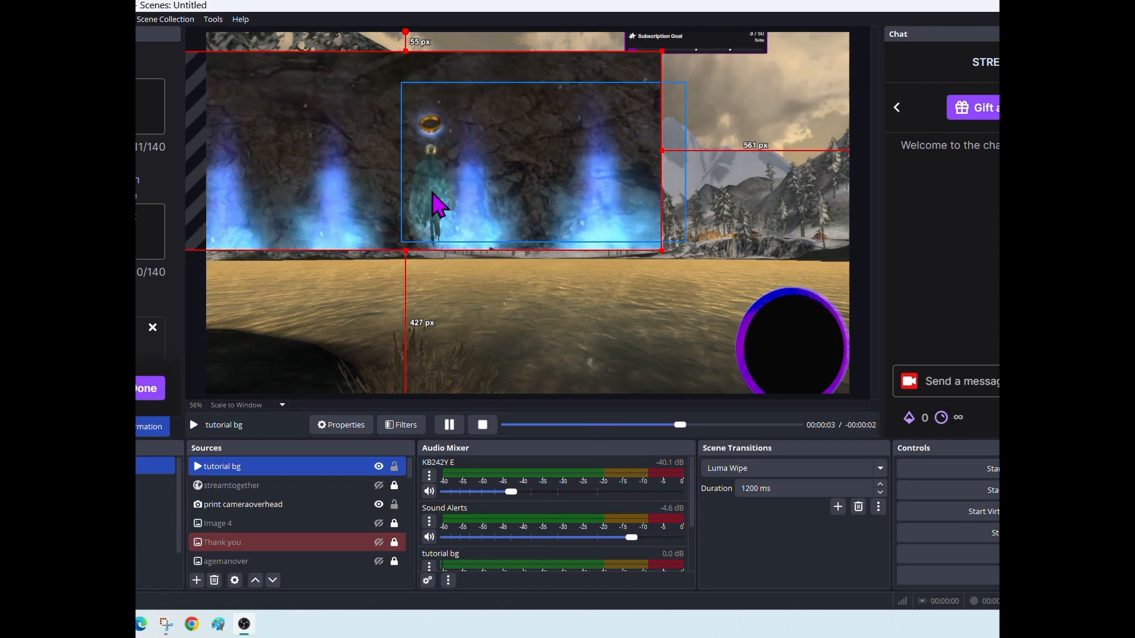
left_click_drag(435, 204, 412, 221)
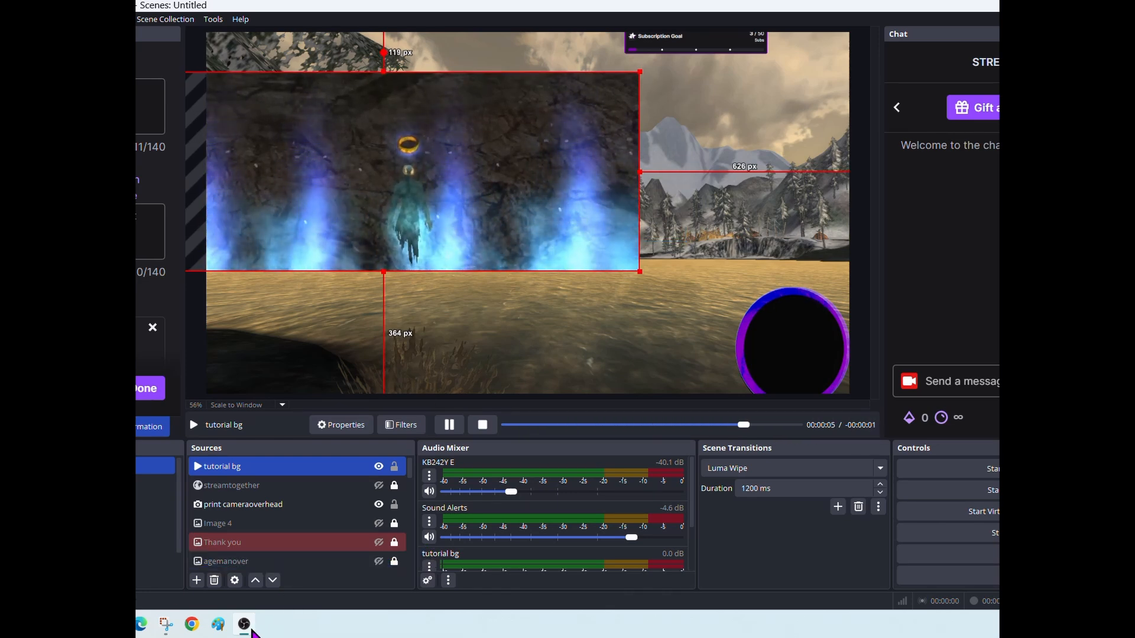
- Add an Image Mask/Blend effect filter to the tutorial bg media source
right_click(218, 469)
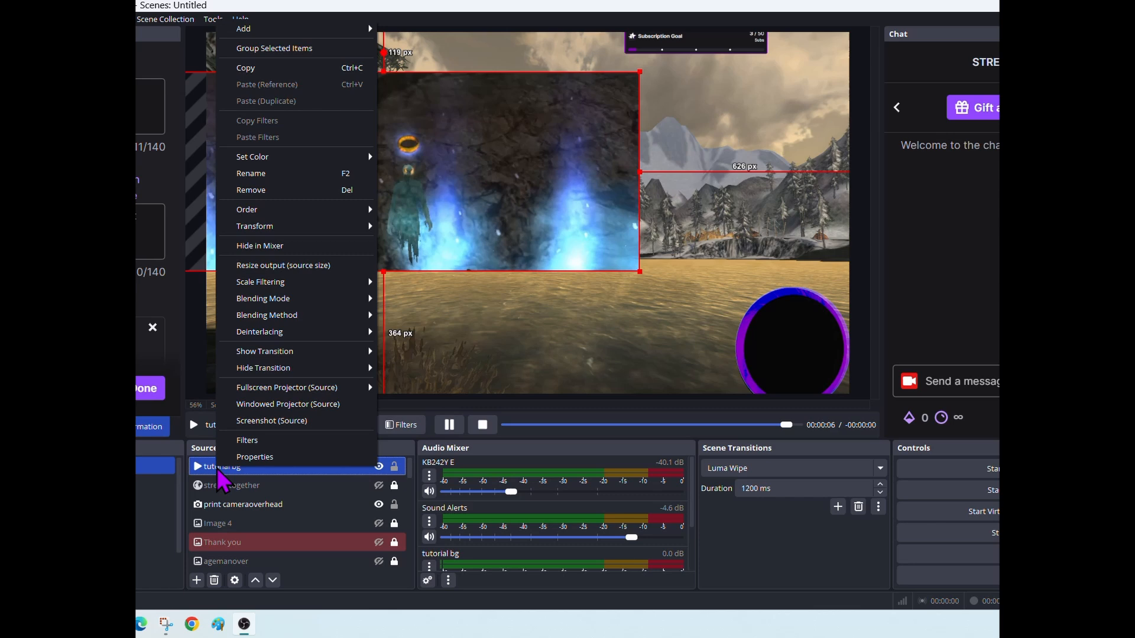
left_click(250, 441)
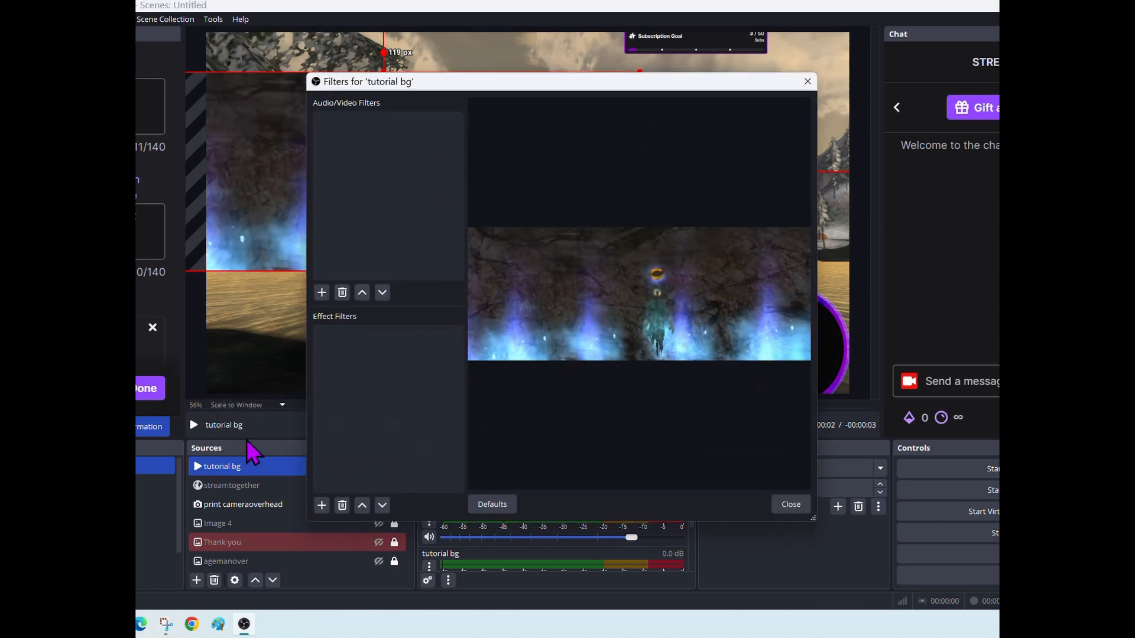
left_click(322, 506)
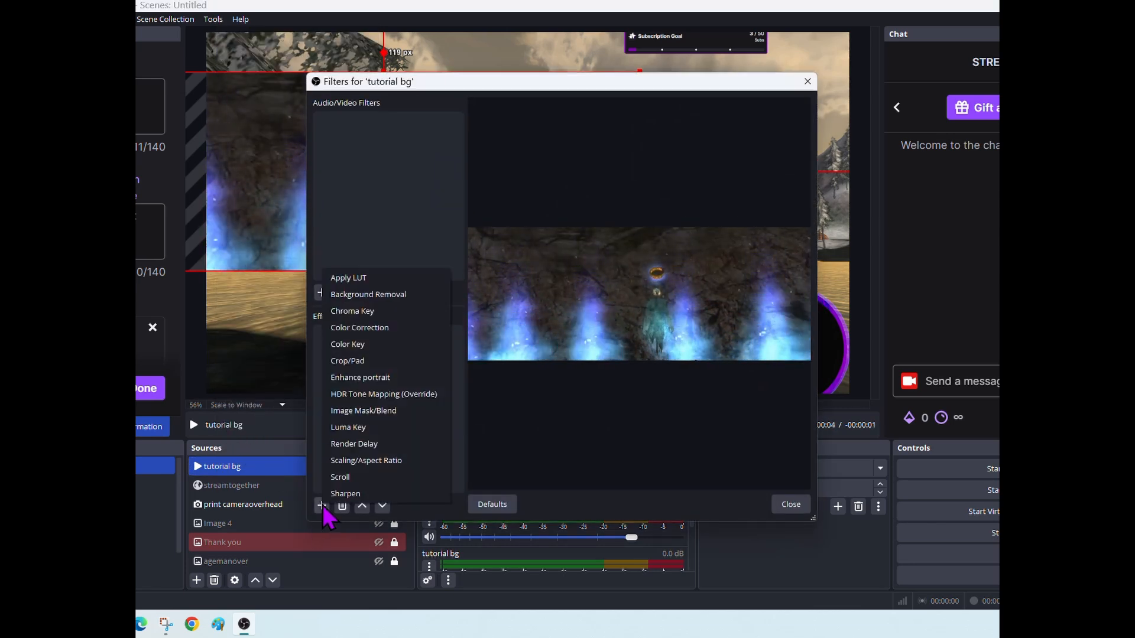
left_click(401, 410)
left_click(533, 318)
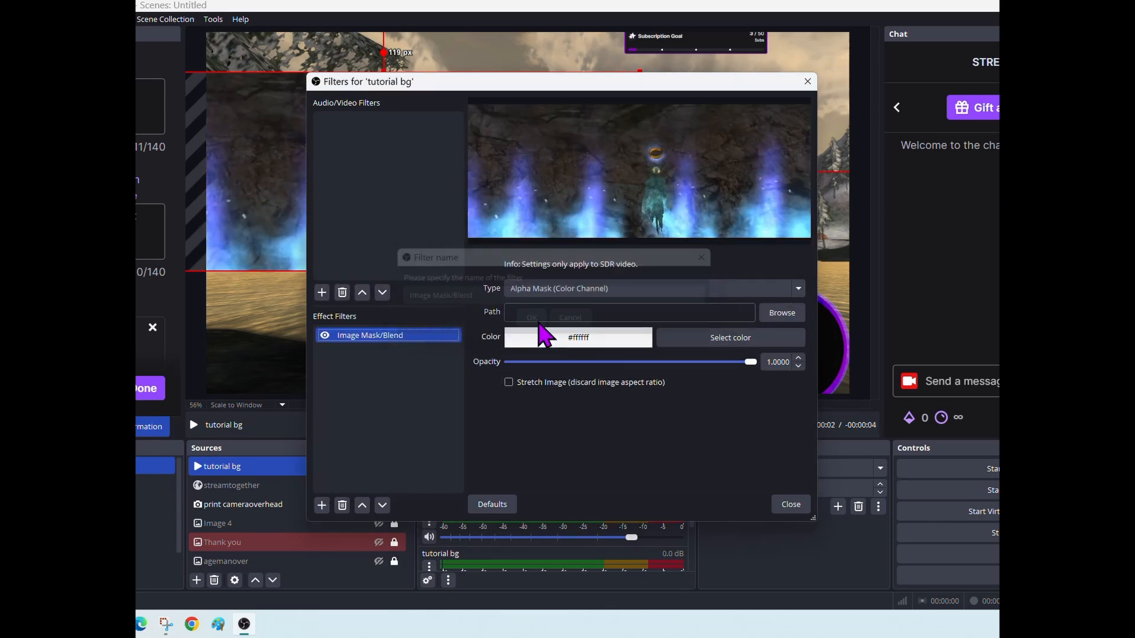
- Set the mask filter's image path to tutorial bg.png from the Desktop, and close the filters window
left_click(786, 313)
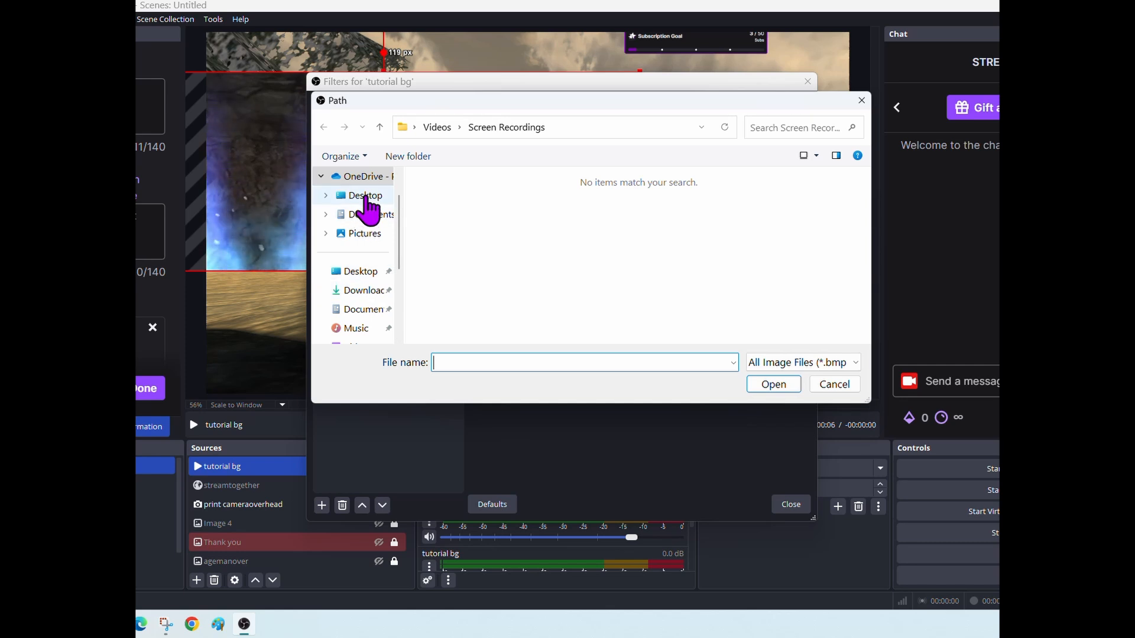
scroll(359, 310, "down", 3)
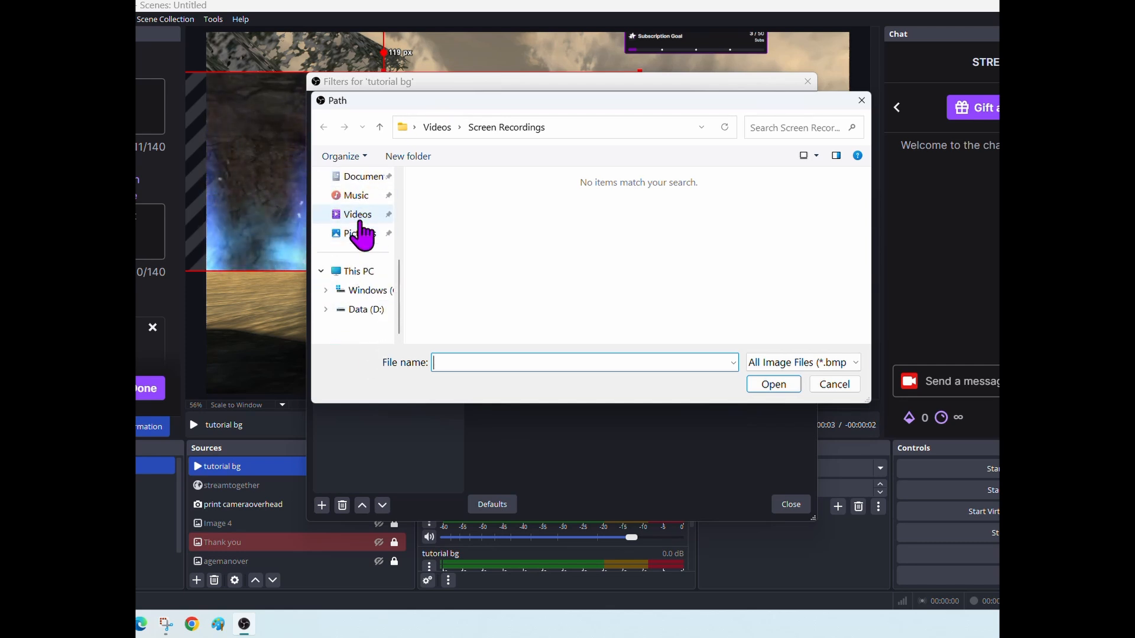
scroll(360, 233, "up", 3)
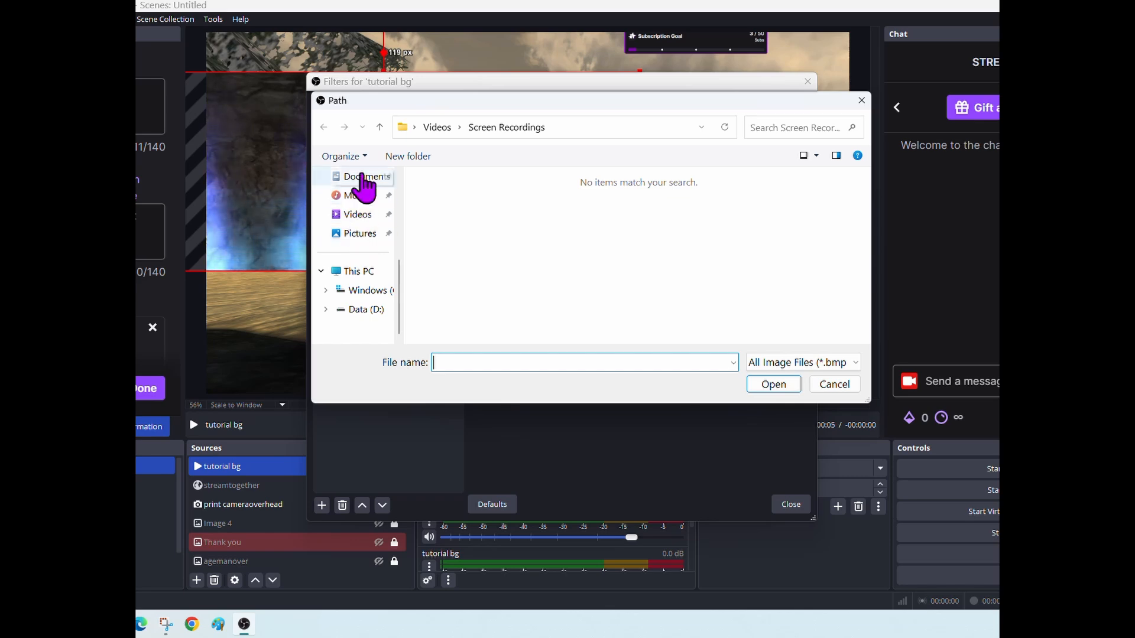
left_click(360, 255)
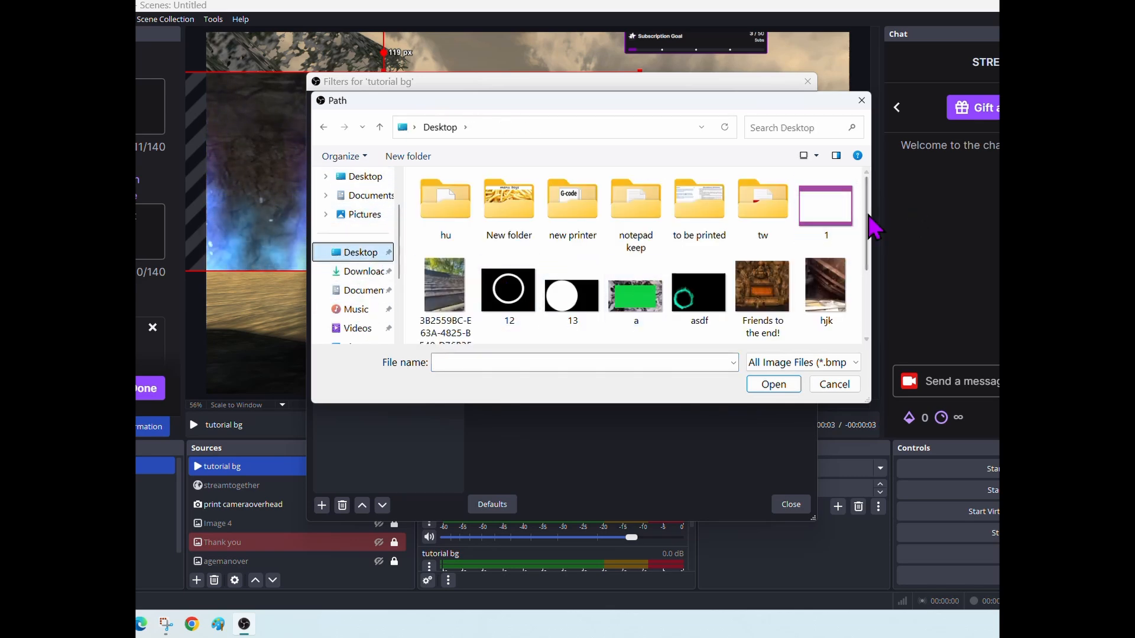
left_click_drag(867, 218, 867, 299)
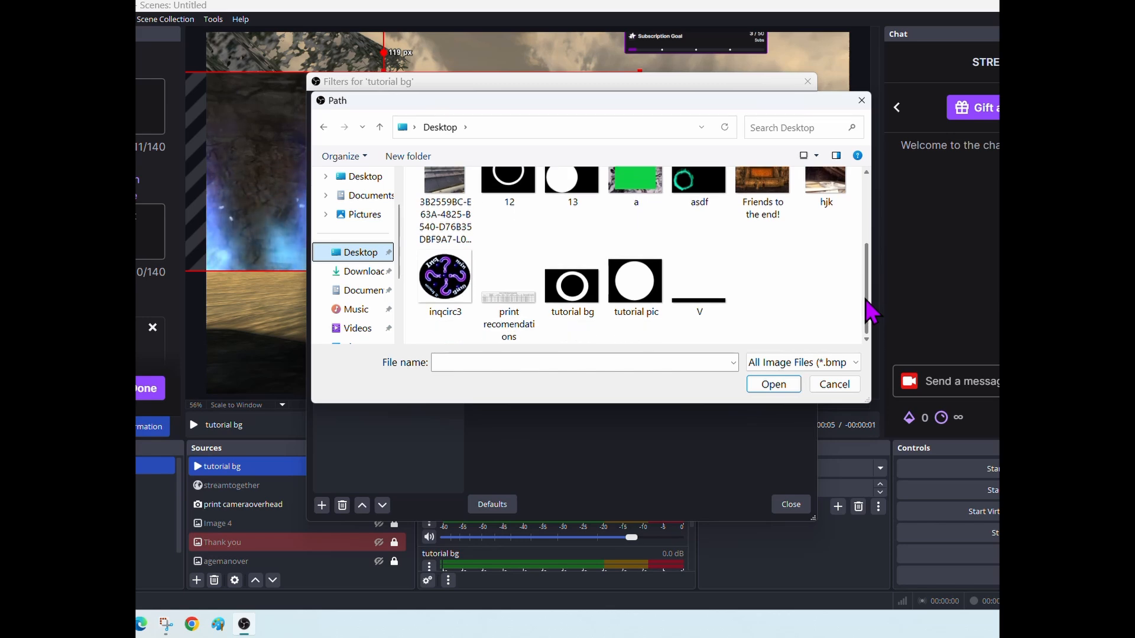
left_click(574, 295)
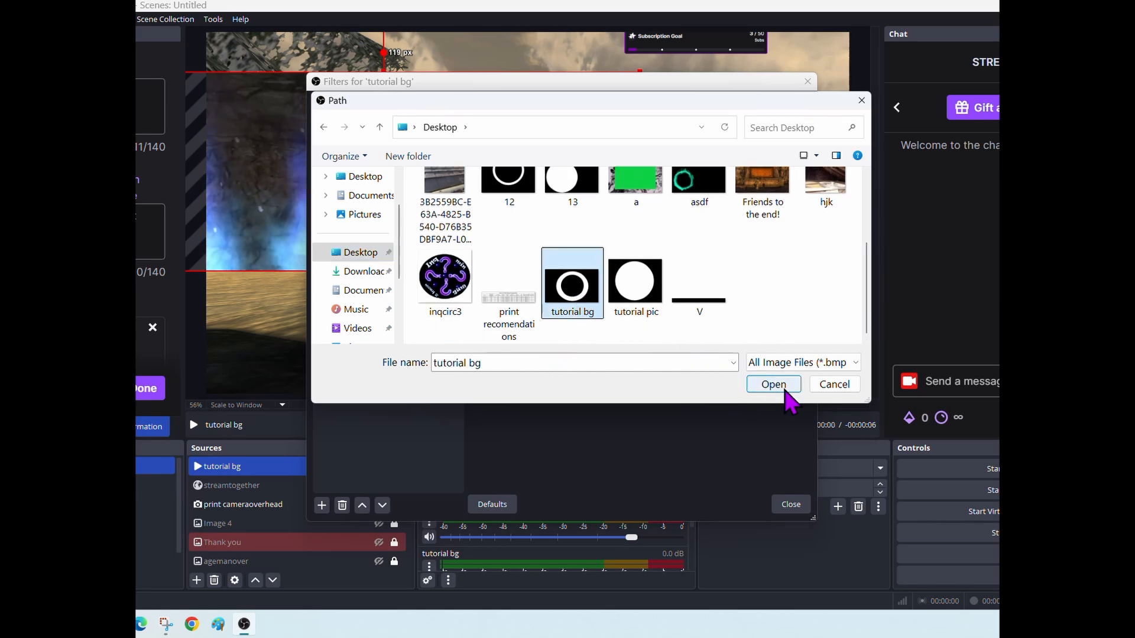
left_click(778, 385)
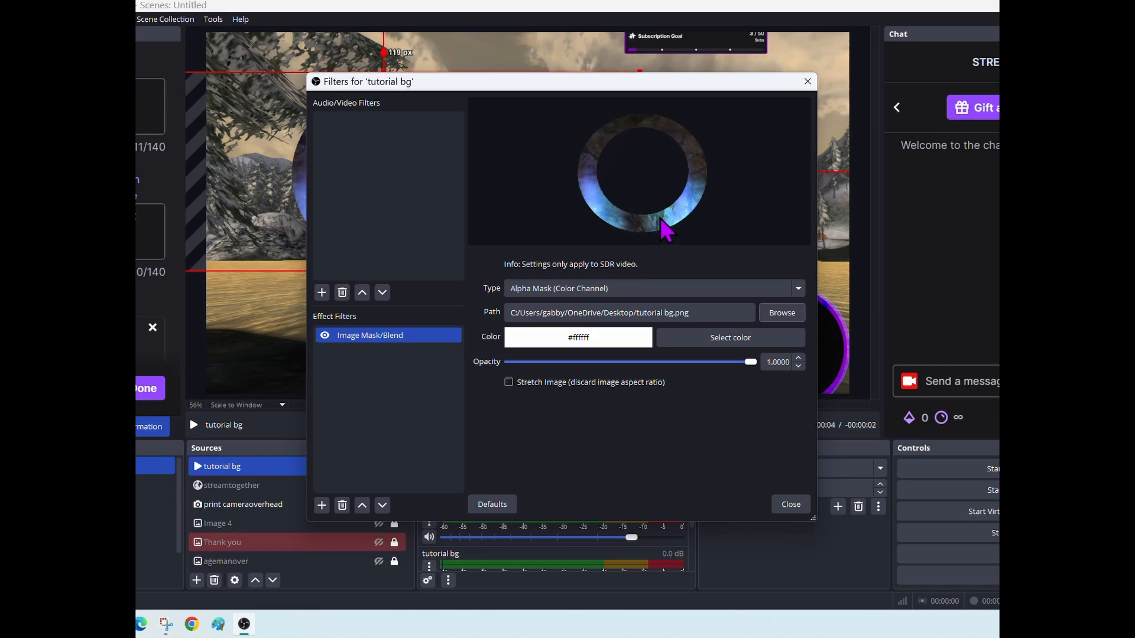
left_click(790, 505)
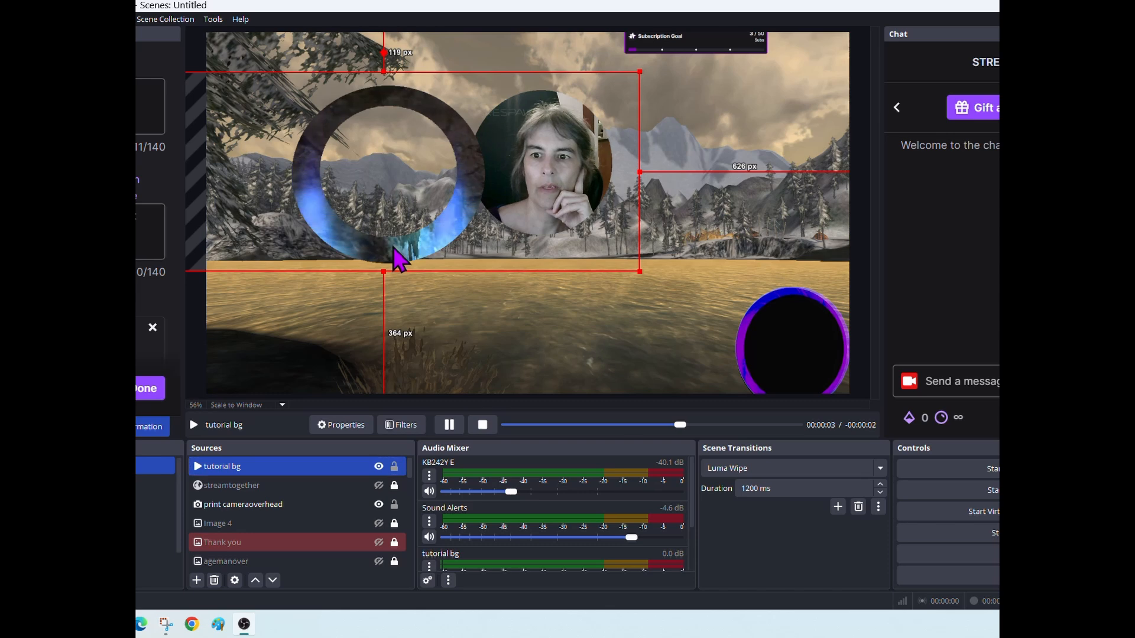
- Move the masked video ring over the camera circle, about 79 px below the canvas top and 174 px from its right edge, and deselect it
left_click_drag(397, 259, 543, 232)
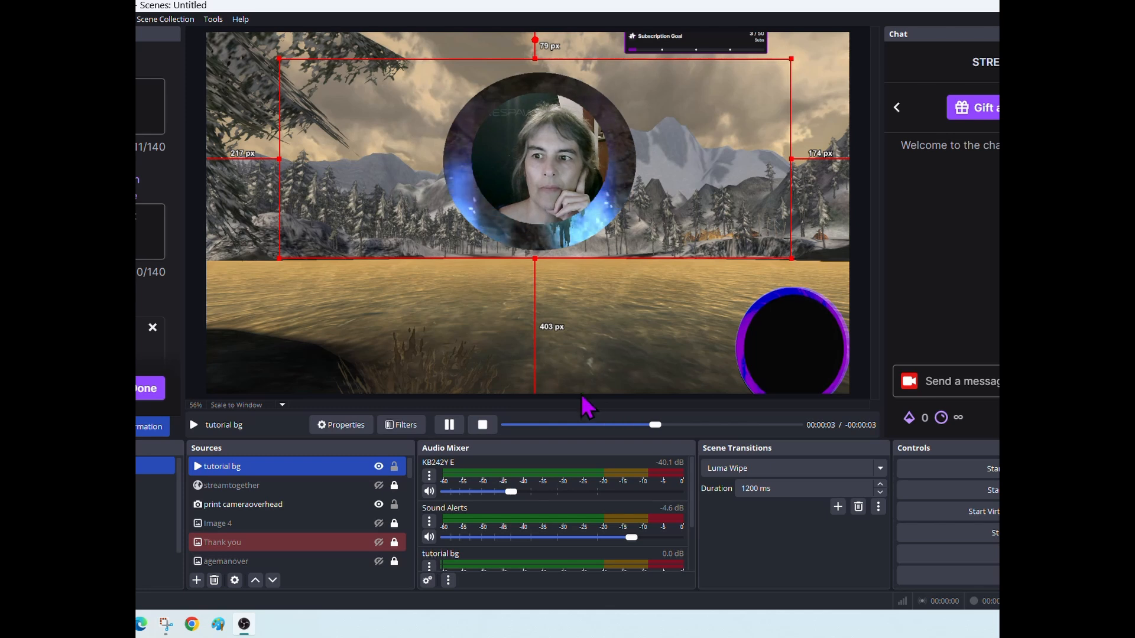
left_click(600, 342)
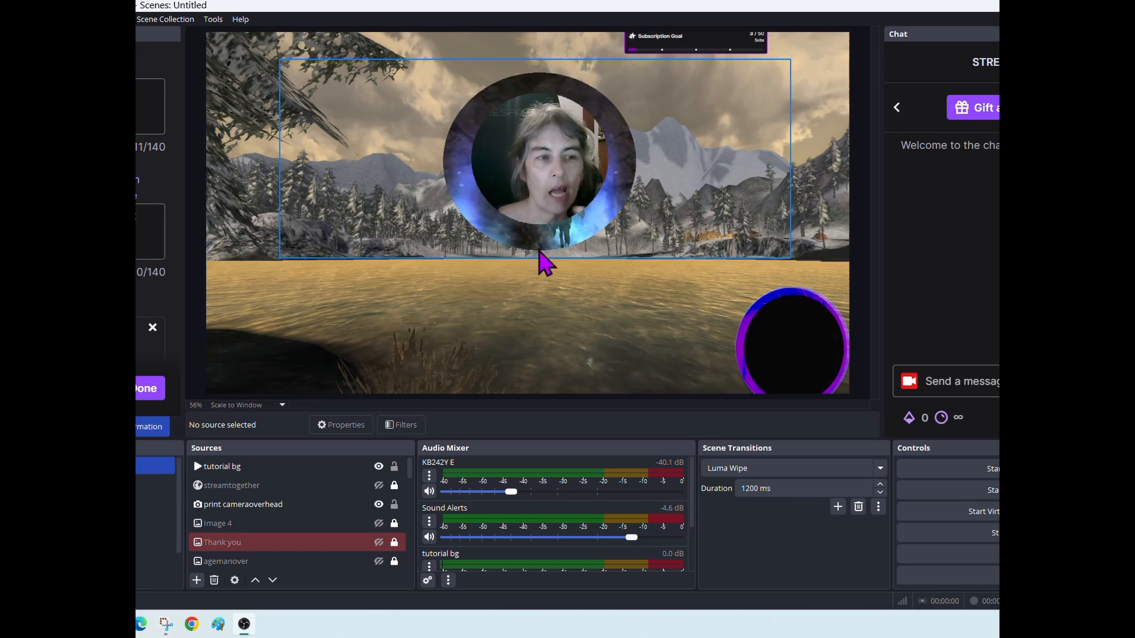
- Show the desktop, find the tutorial bg image in the Desktop folder and open it in Paint
key("super+d")
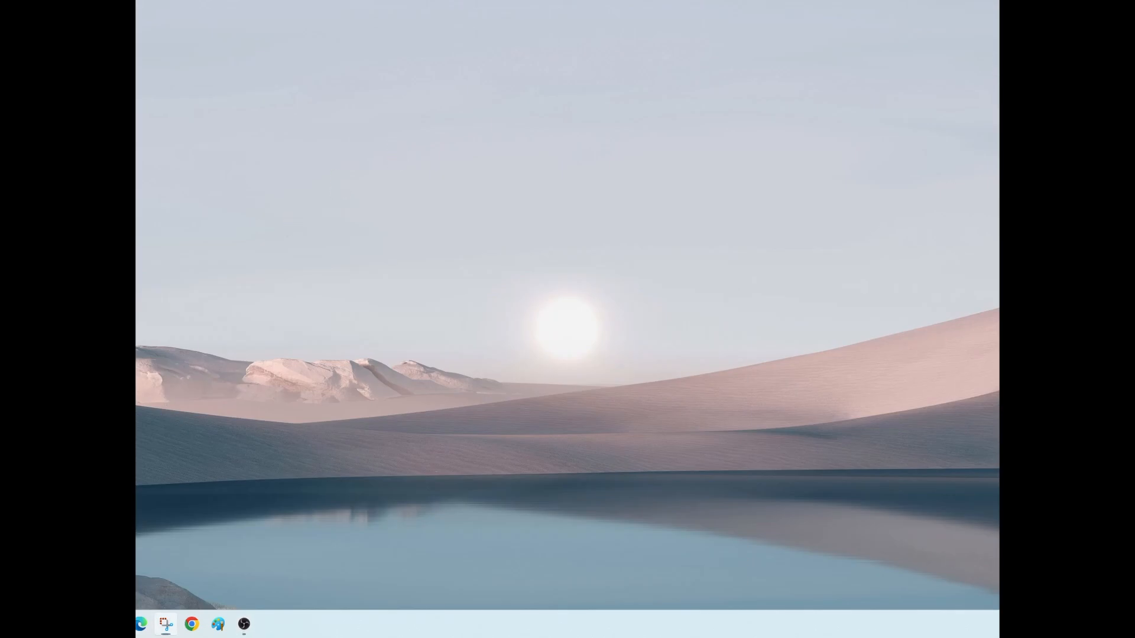
key("super+e")
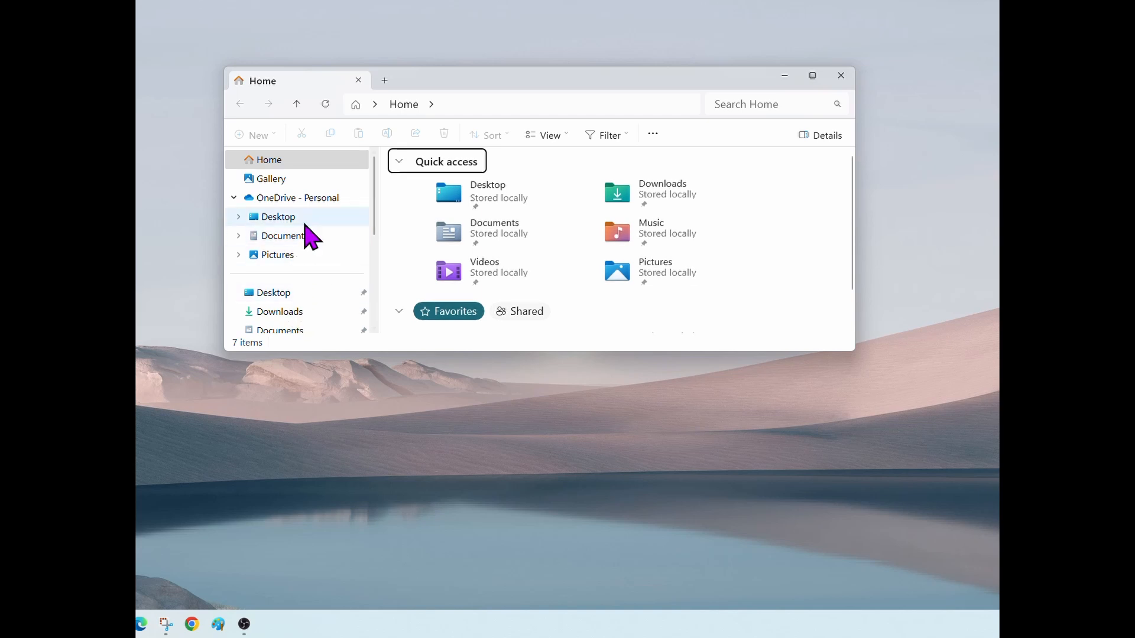
left_click(293, 294)
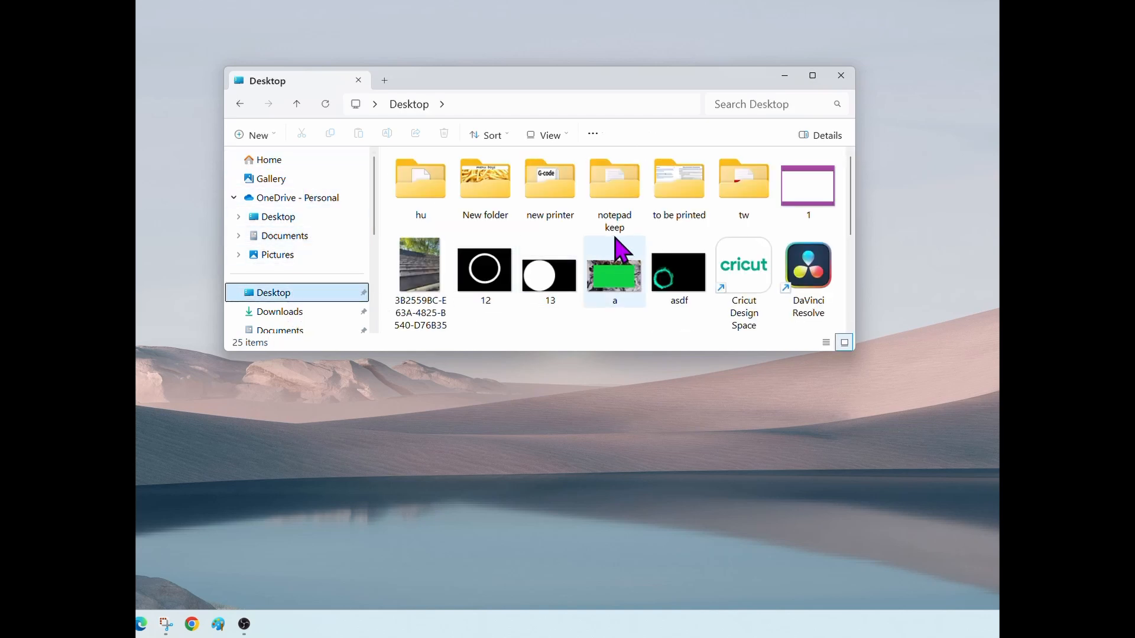
scroll(612, 247, "down", 3)
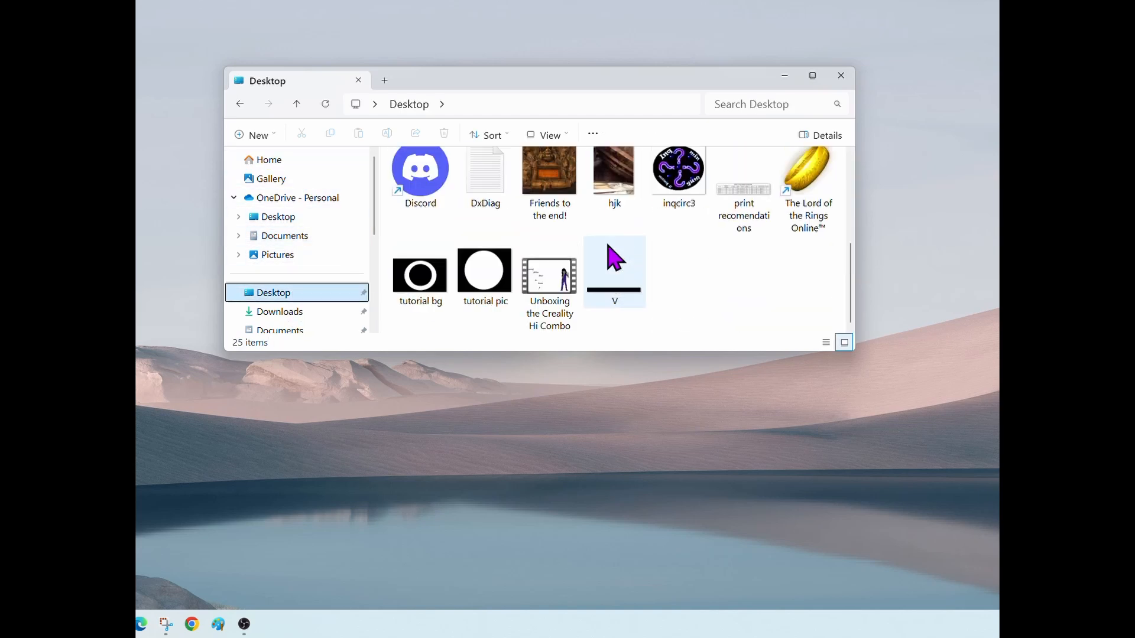
left_click(414, 285)
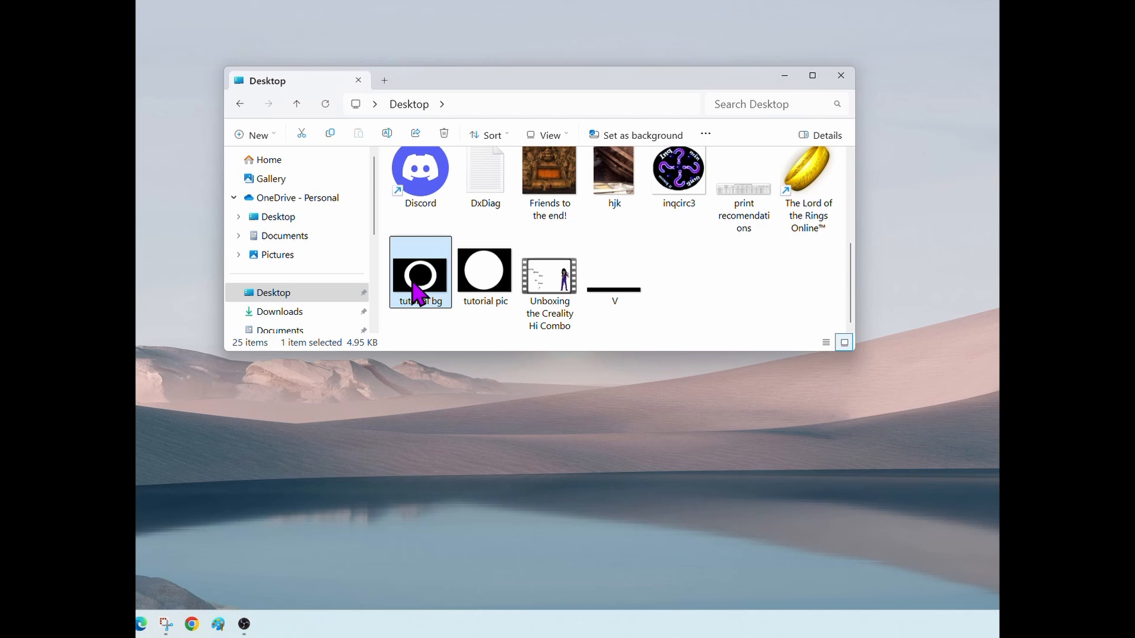
right_click(418, 294)
mouse_move(608, 178)
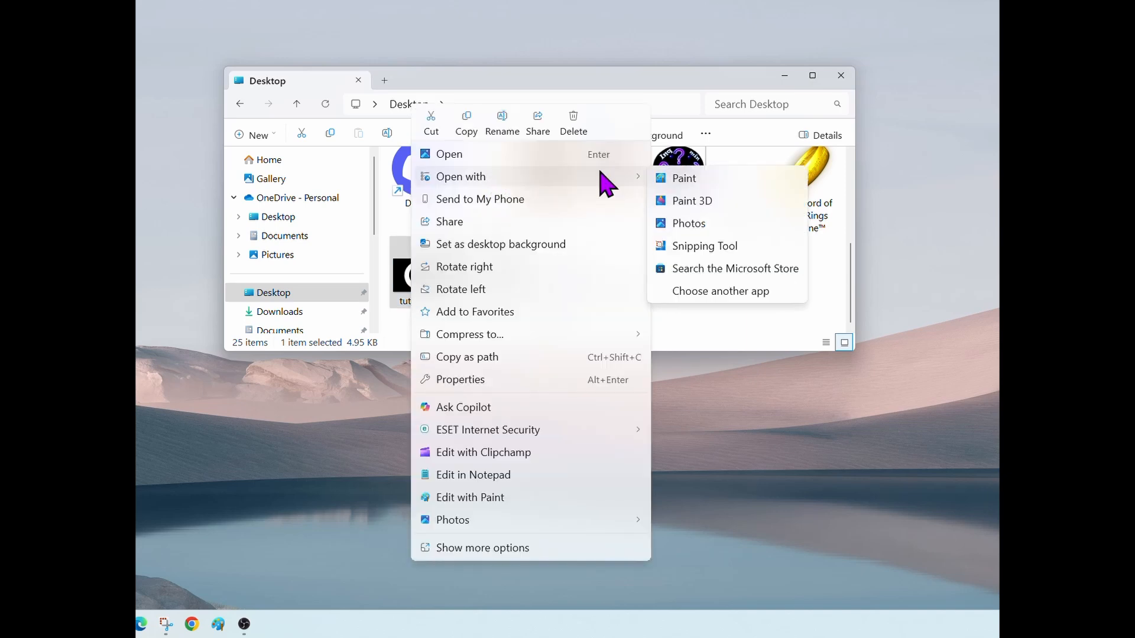
left_click(684, 179)
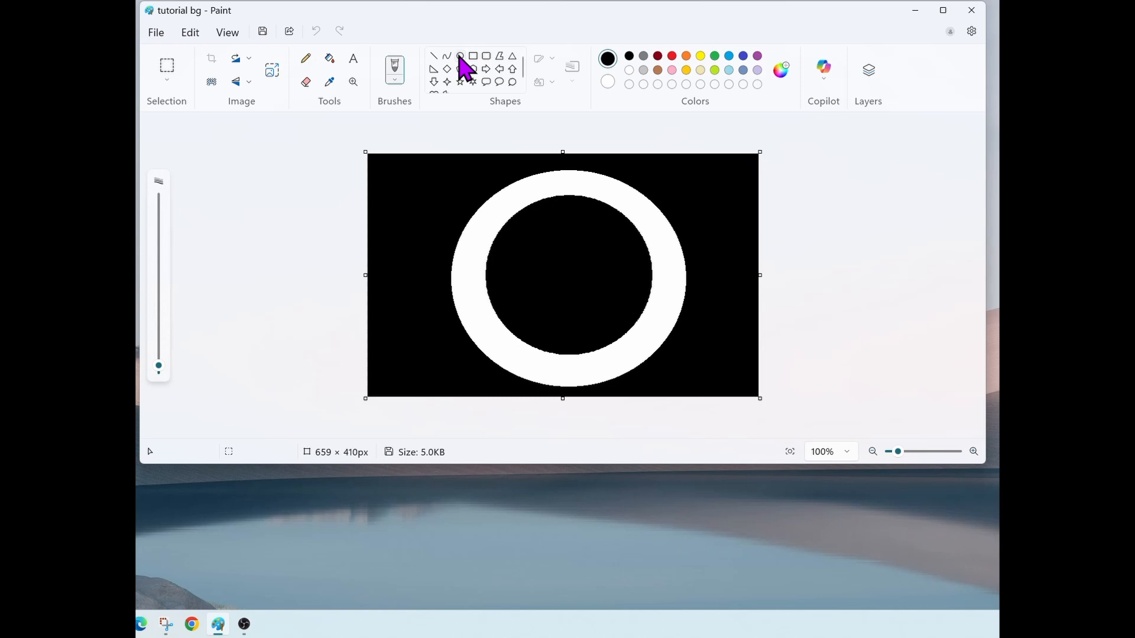
left_click(461, 56)
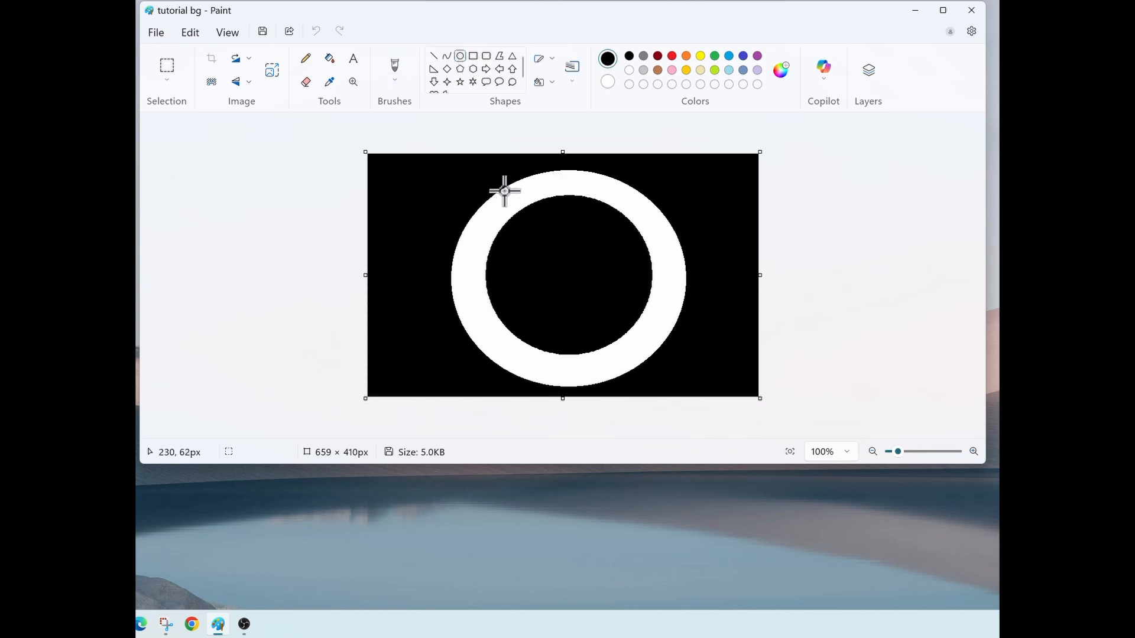
left_click_drag(489, 198, 676, 368)
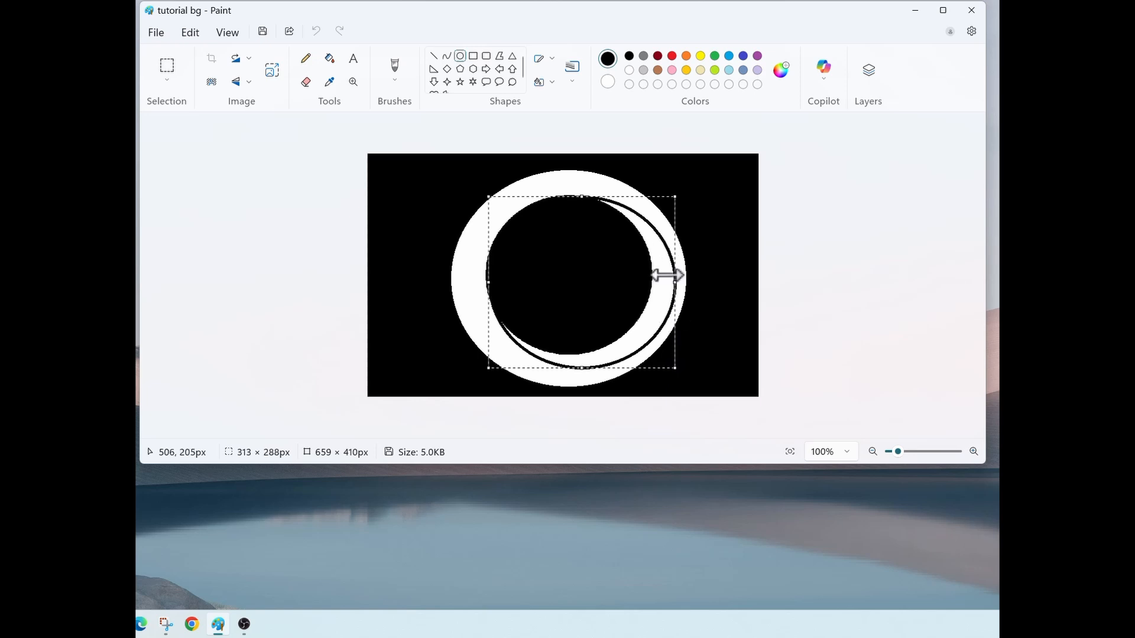
left_click_drag(666, 278, 653, 273)
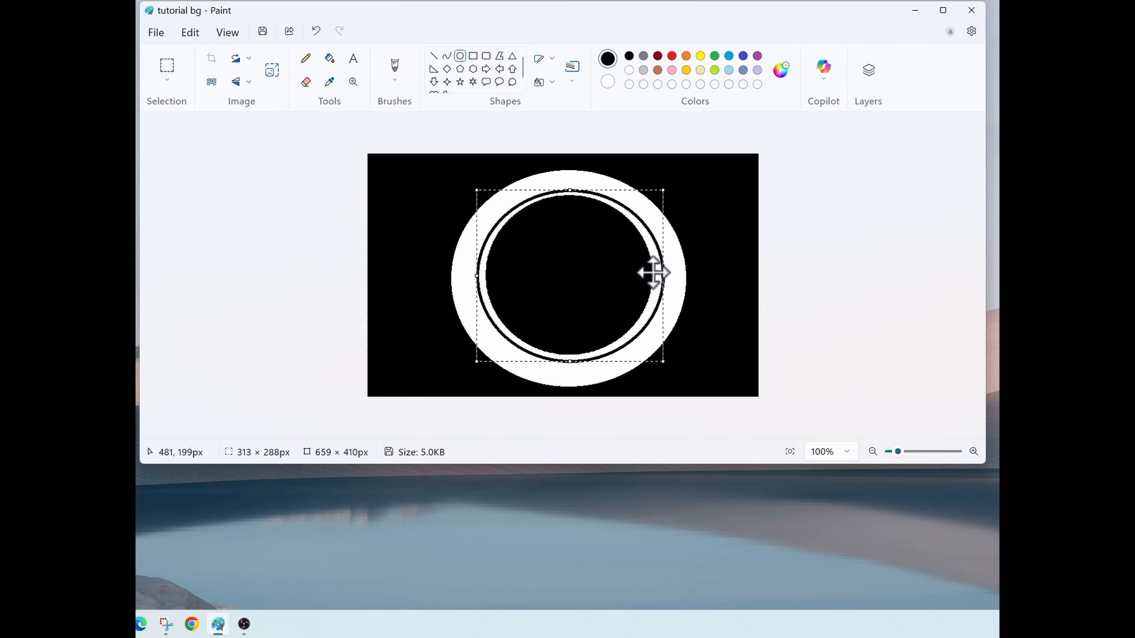
left_click(887, 296)
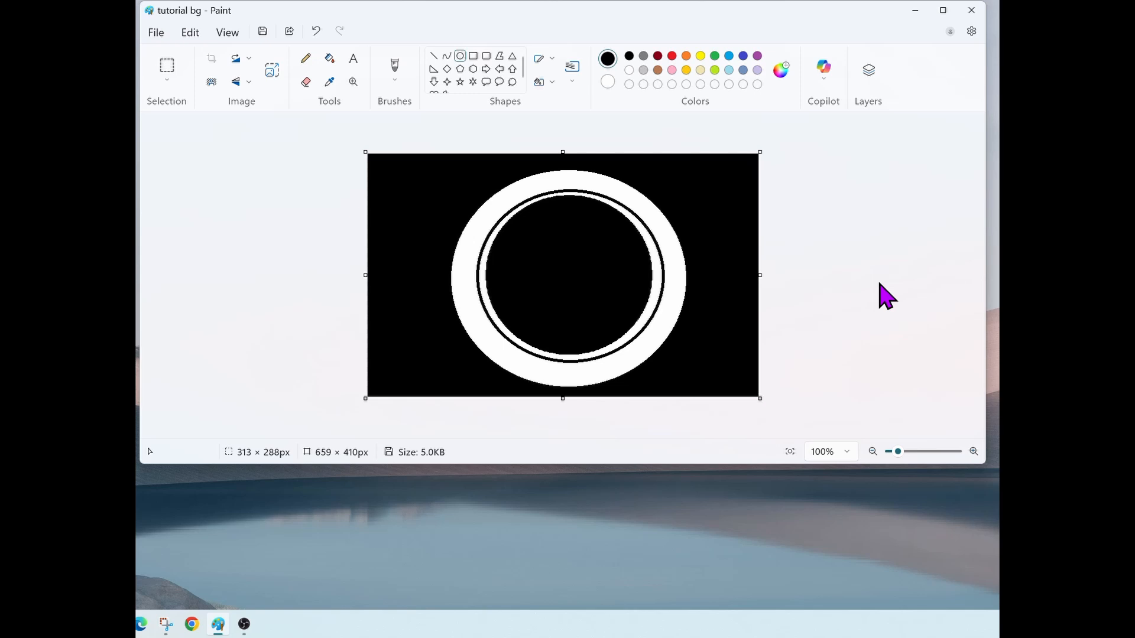
left_click(318, 33)
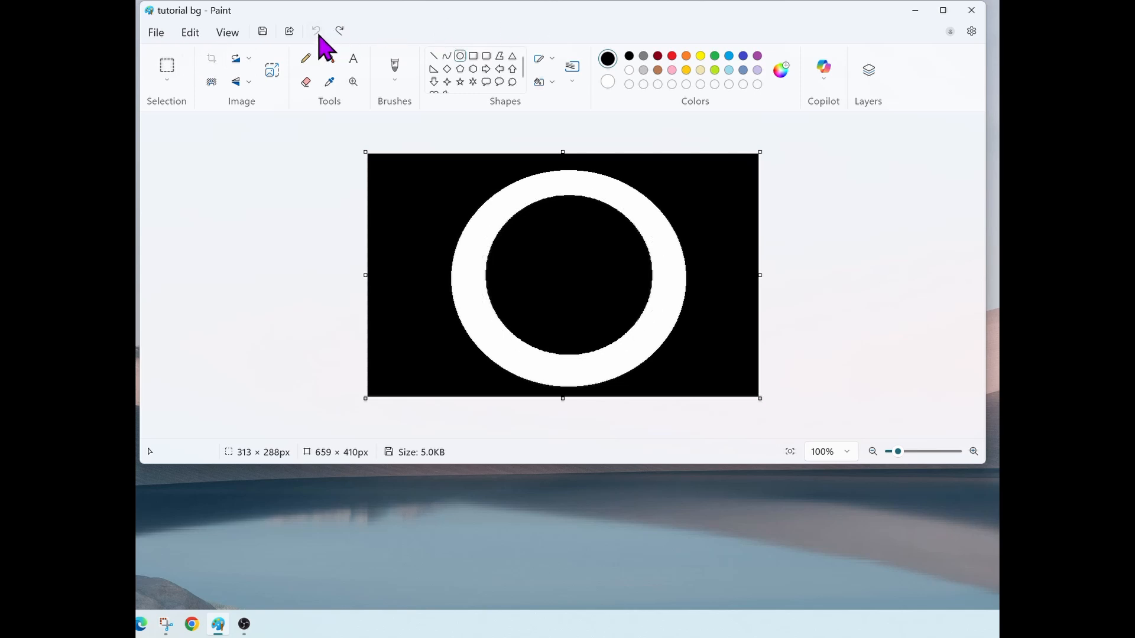
- Draw a black ellipse outline about 317 × 315 px inside the white ring, roughly centred around its inner hole
left_click(461, 56)
left_click_drag(492, 190, 674, 371)
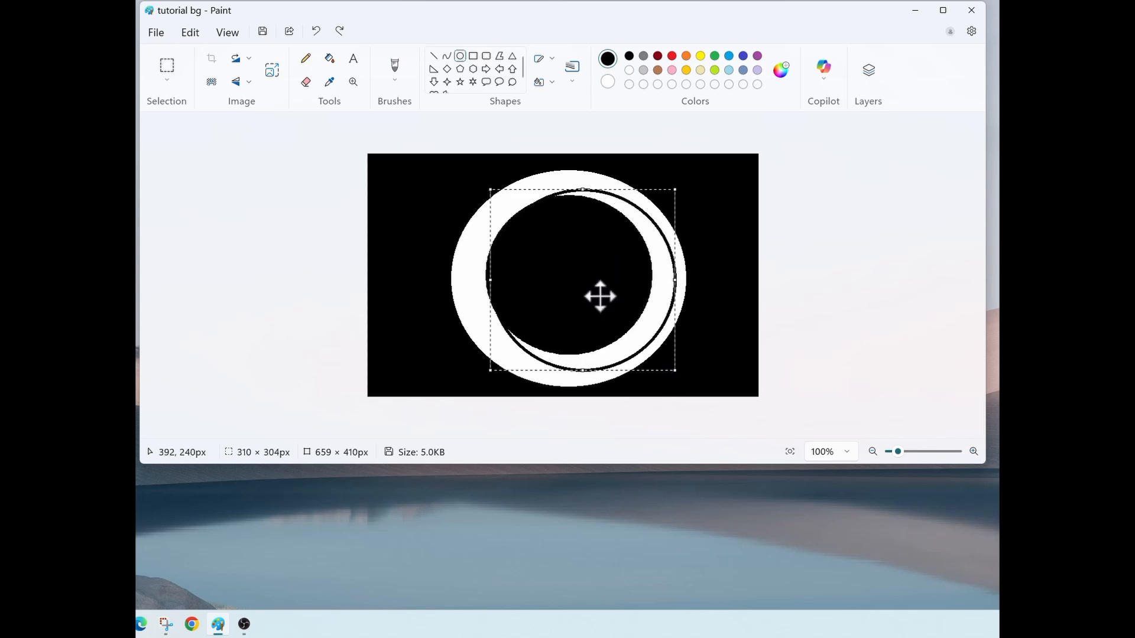
left_click_drag(600, 297, 585, 290)
left_click_drag(656, 188, 661, 180)
left_click_drag(568, 254, 566, 257)
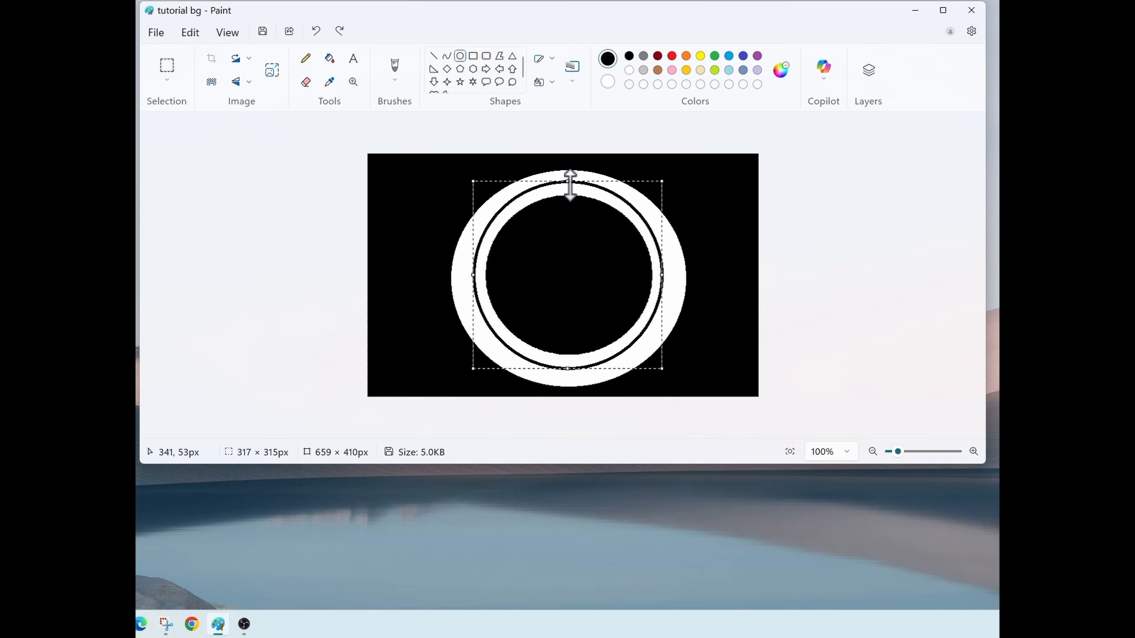
left_click(827, 232)
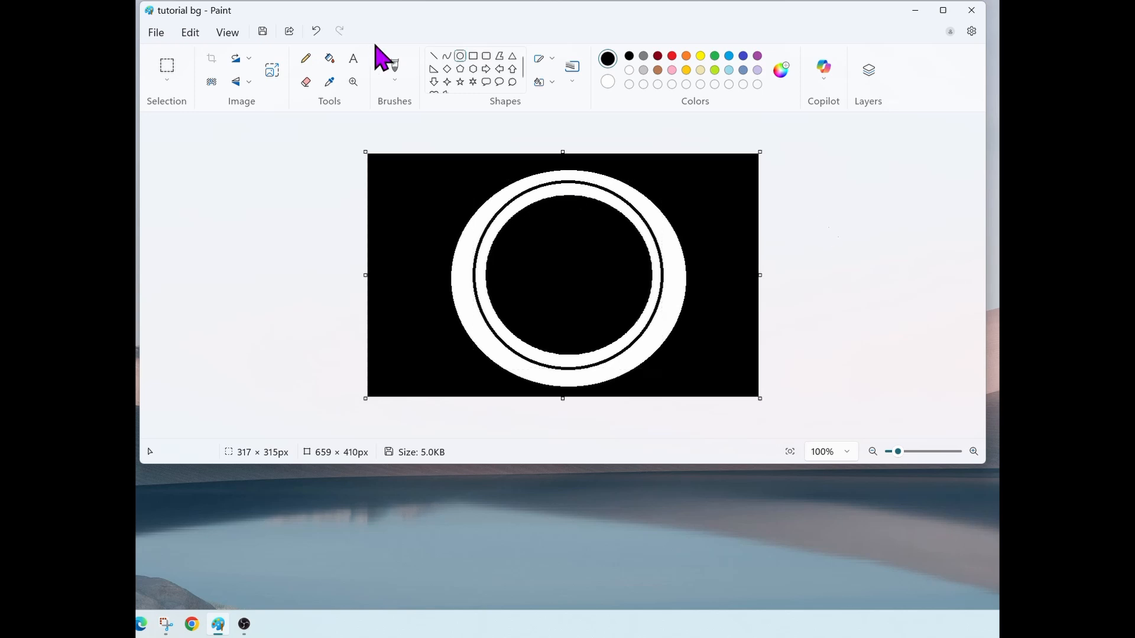
- Fill the white area outside the new ellipse outline with black to thin the ring, and save the image
left_click(511, 191)
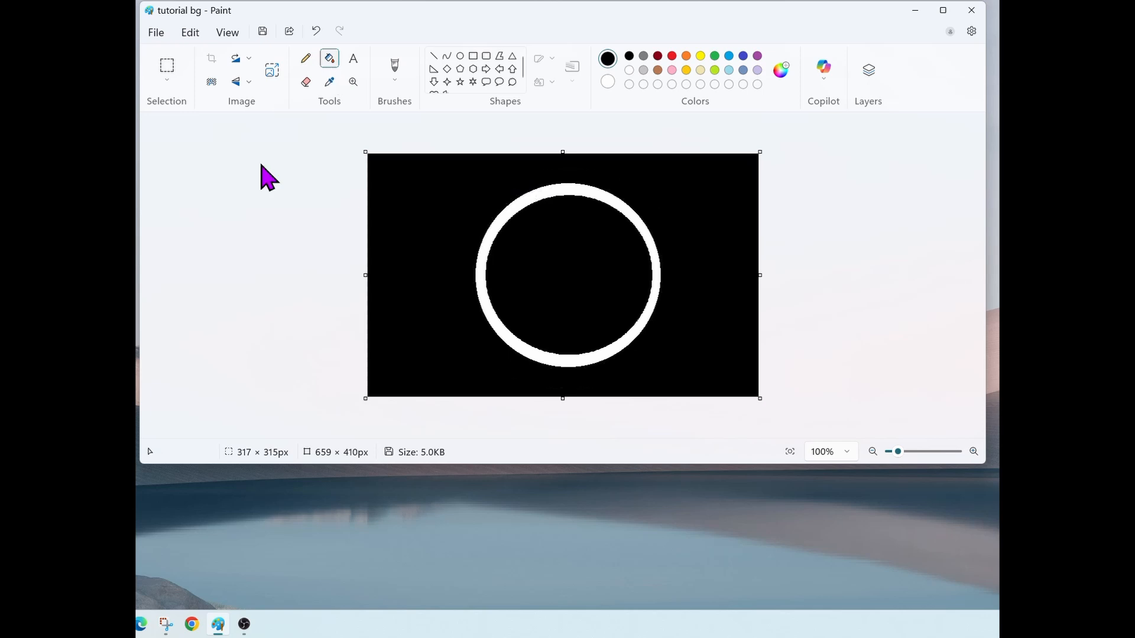
left_click(262, 31)
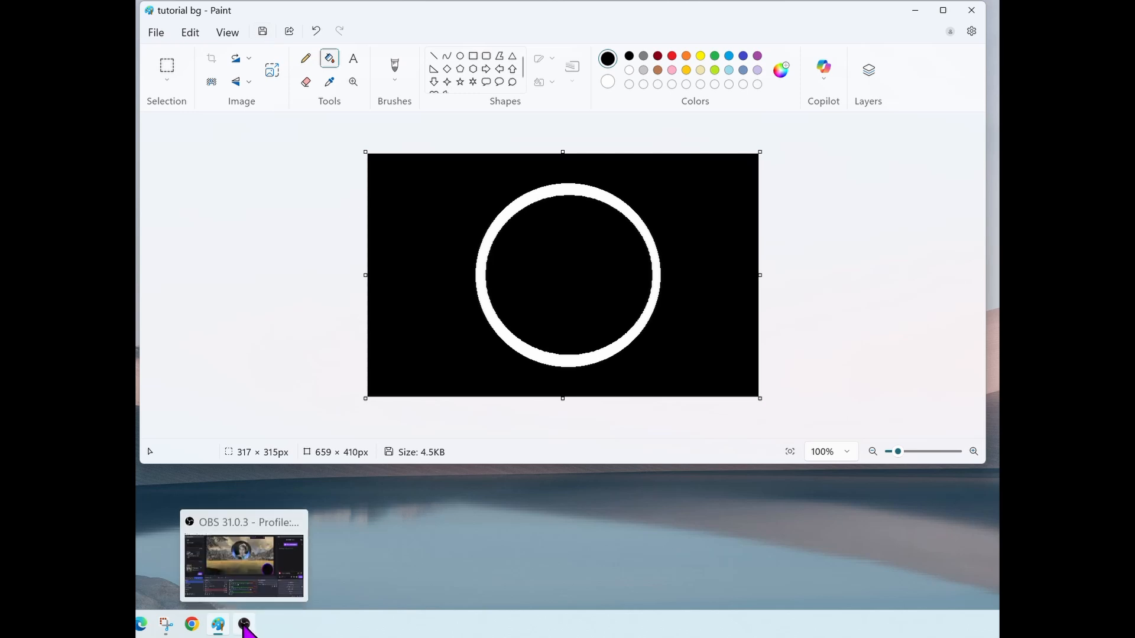
- Switch to OBS Studio and add a Color Correction effect filter to the tutorial bg source
left_click(244, 624)
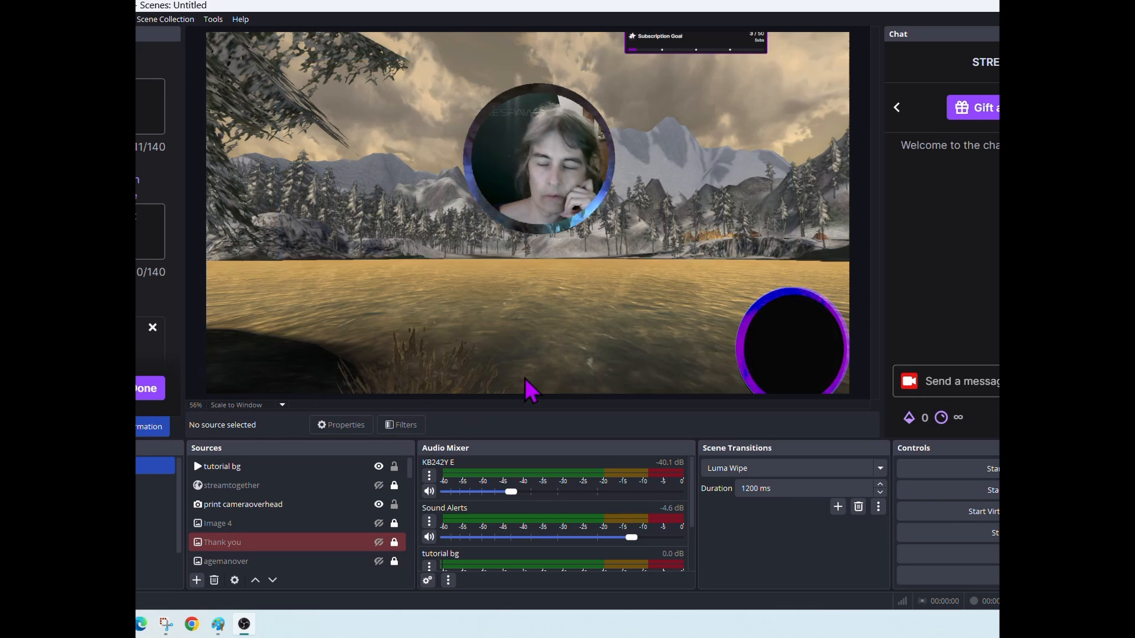
left_click(237, 467)
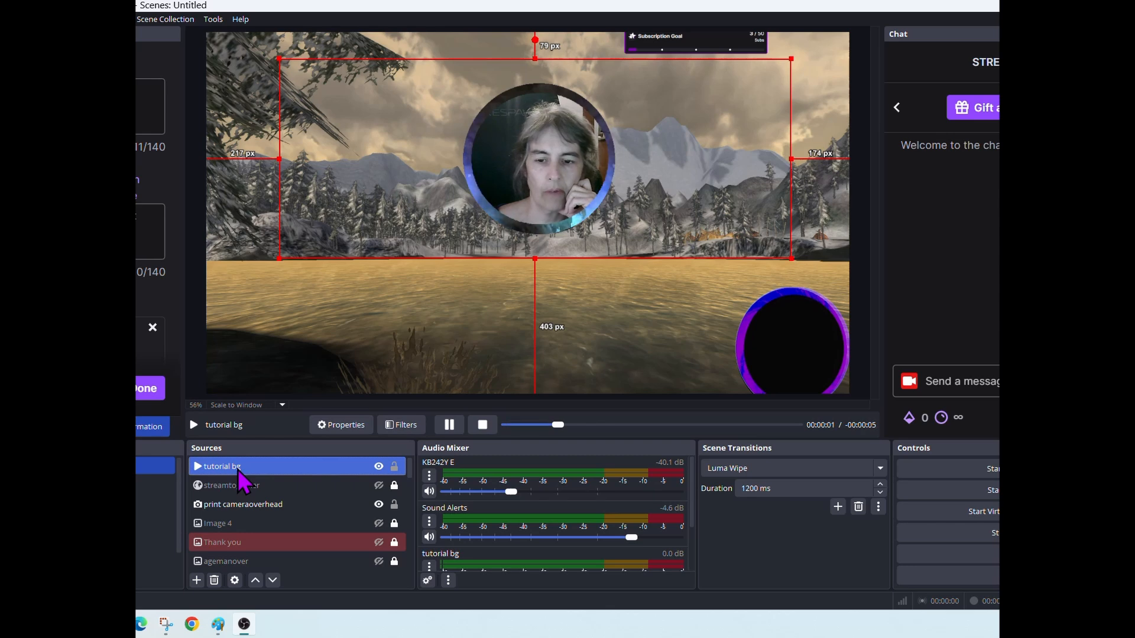
right_click(238, 470)
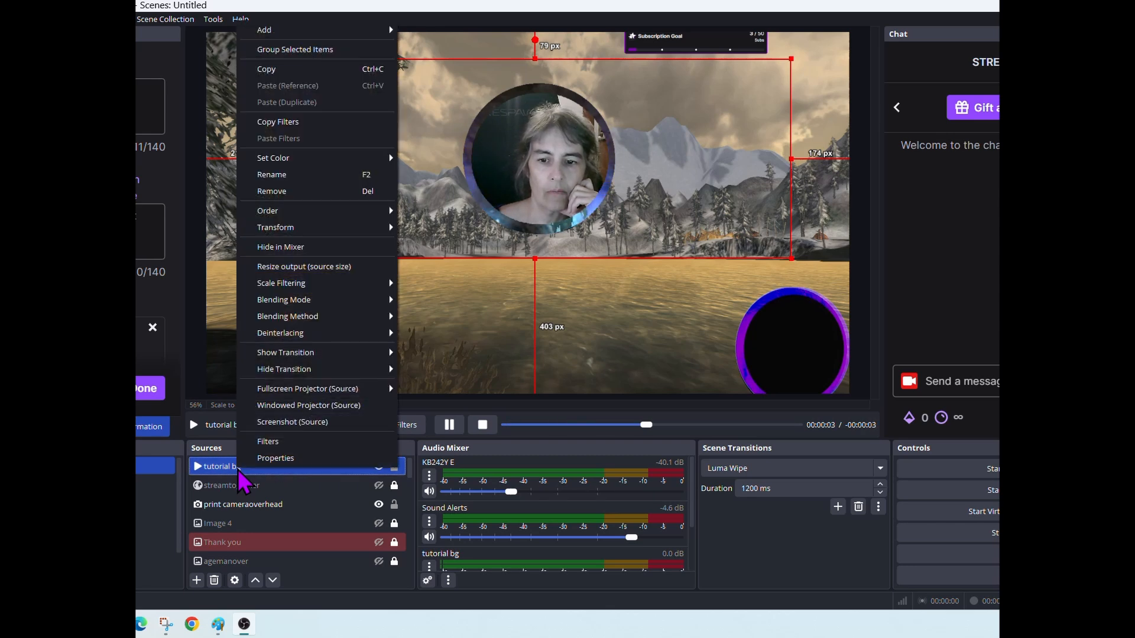
left_click(261, 444)
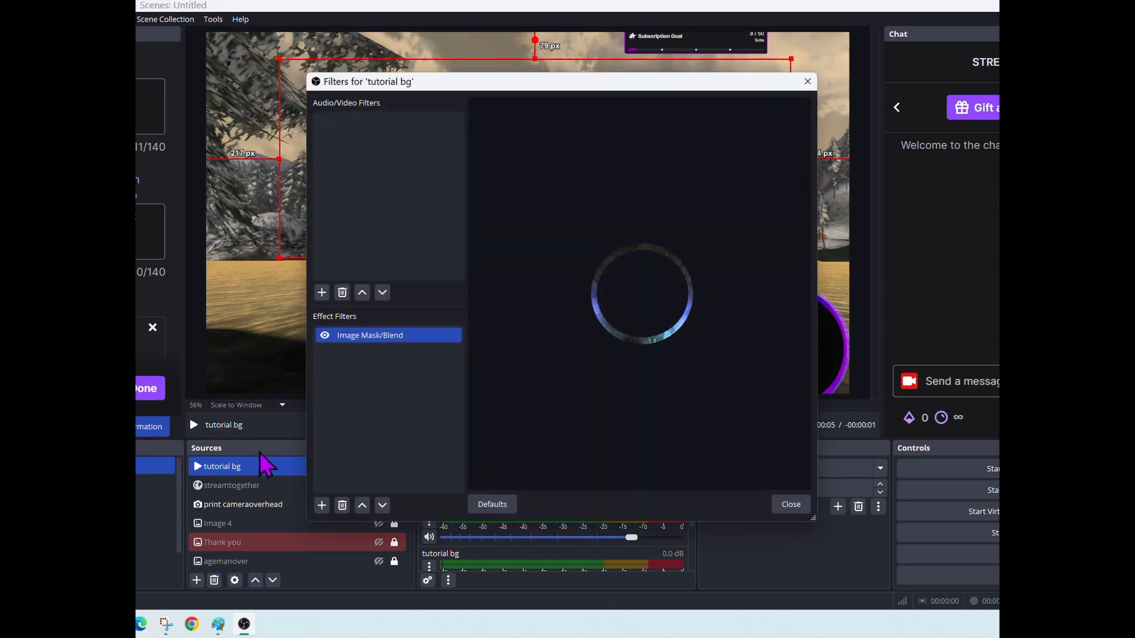
left_click(321, 506)
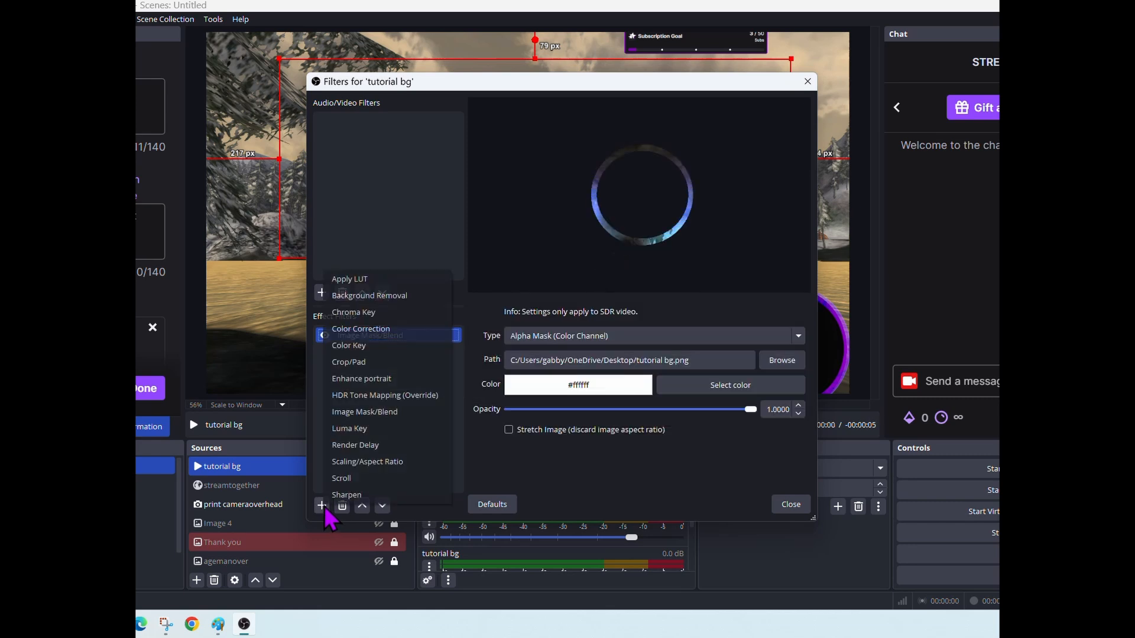
left_click(393, 329)
left_click(532, 320)
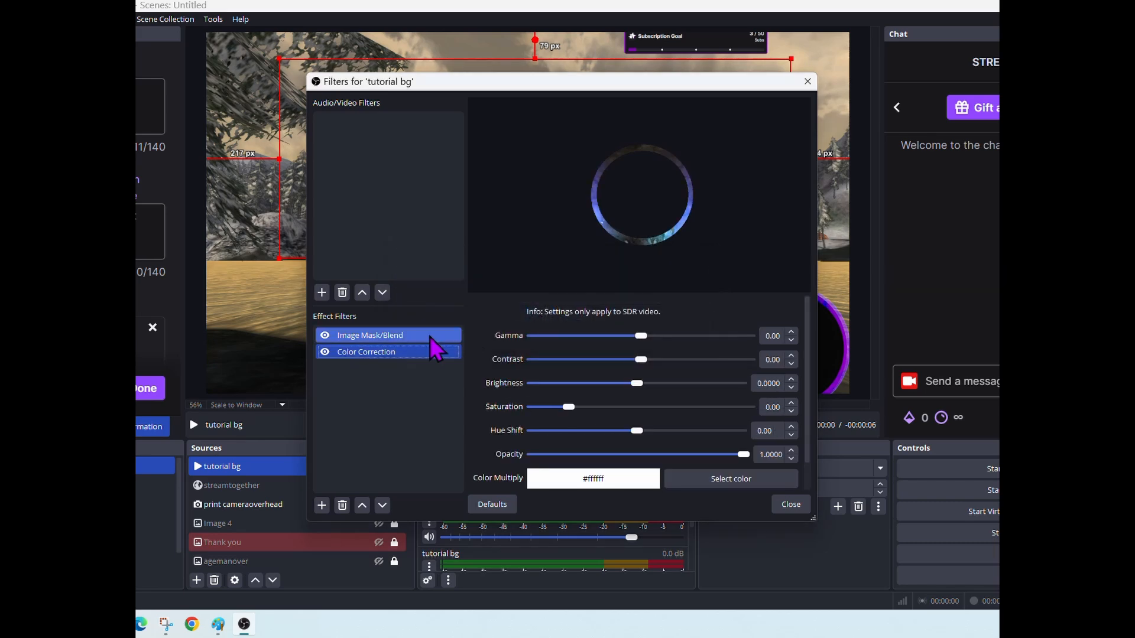
- Set the Color Correction filter's Color Multiply to the orange basic colour #ffaa00 and close the filters window
left_click(729, 482)
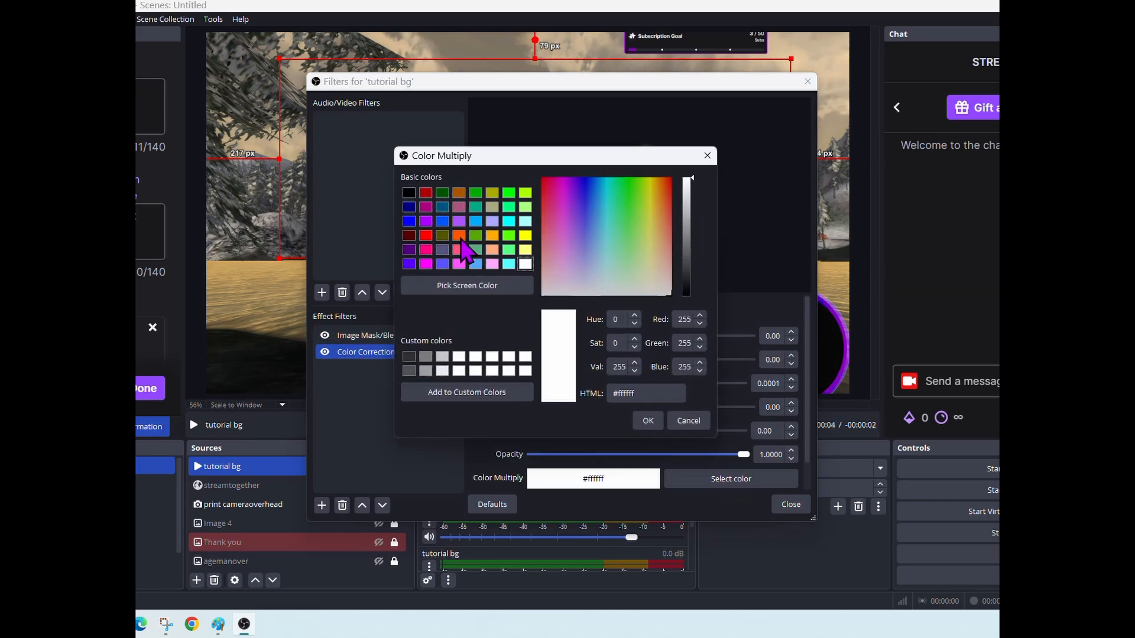
left_click_drag(547, 164, 353, 208)
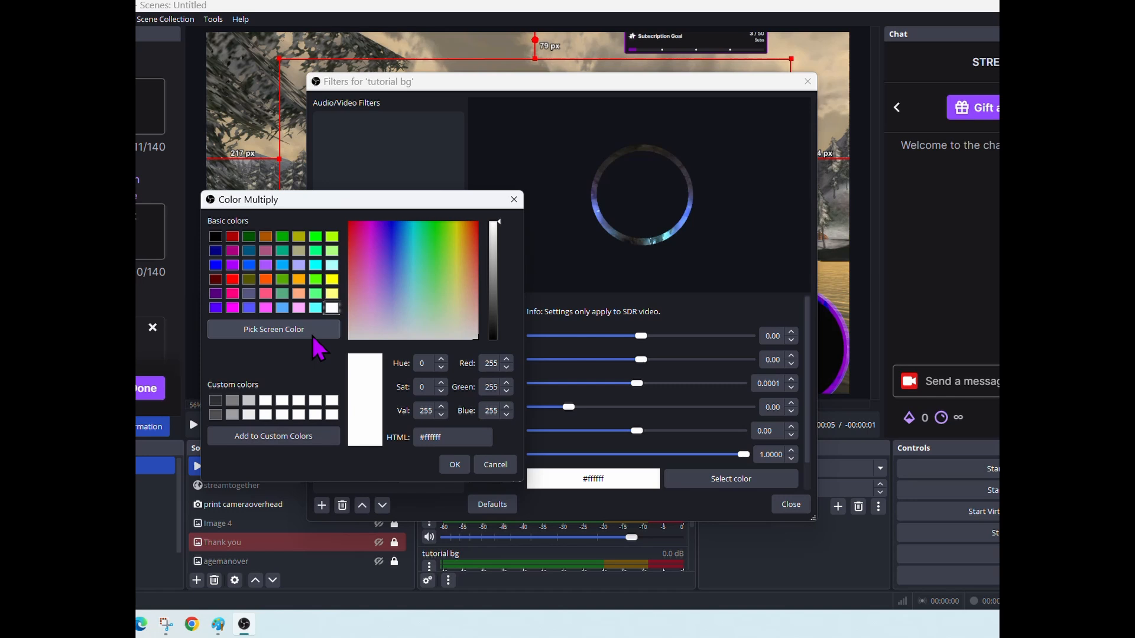
left_click(265, 280)
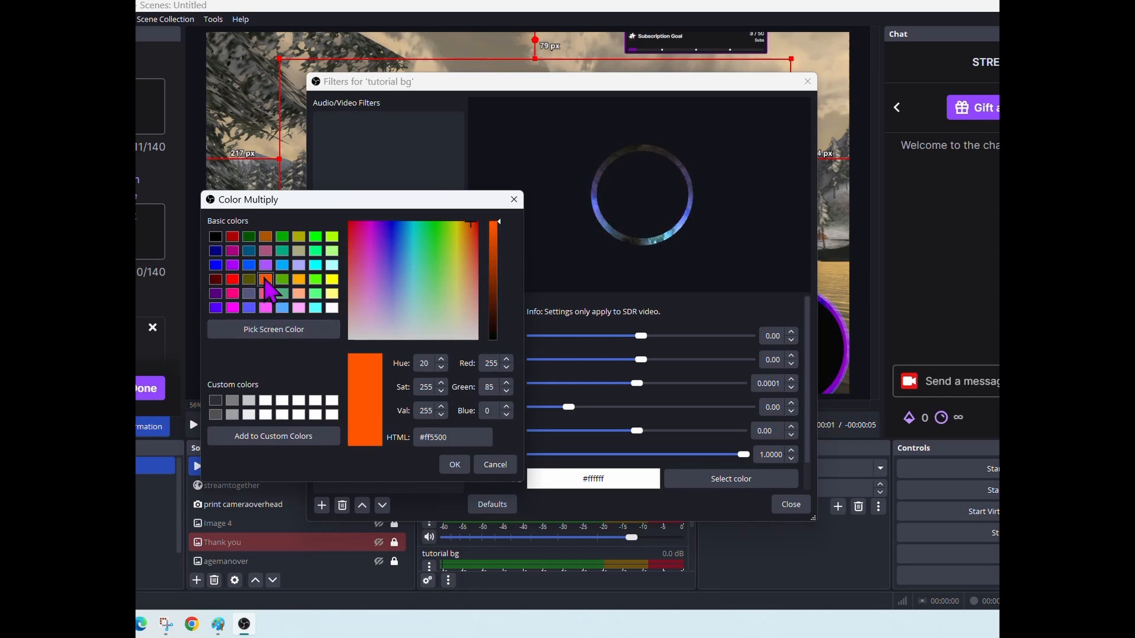
left_click(298, 280)
left_click(454, 464)
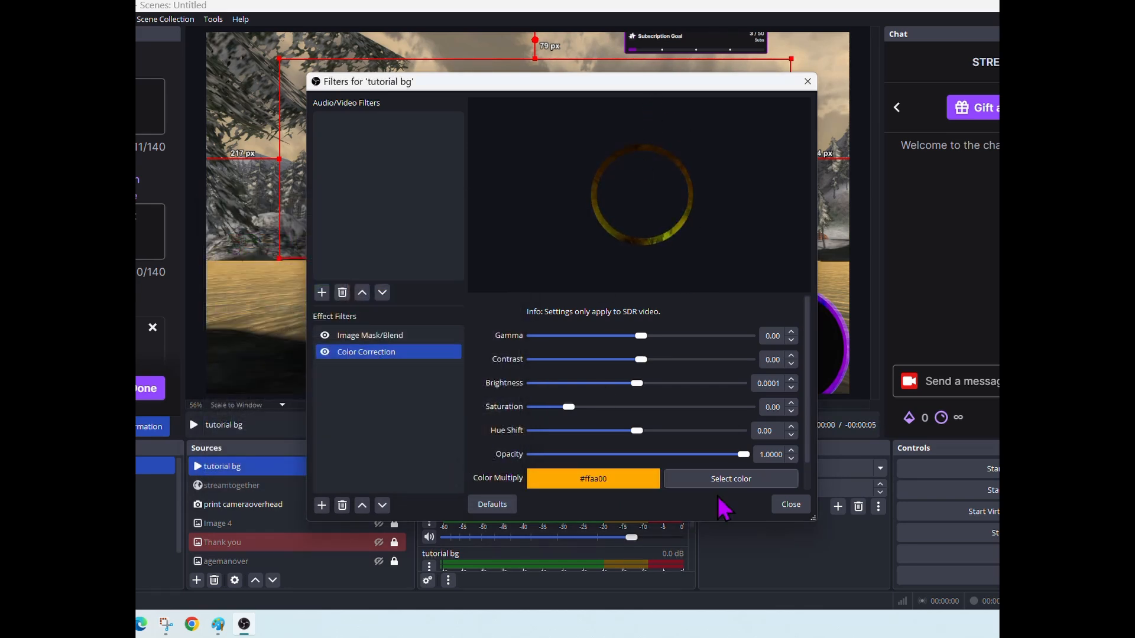
left_click(791, 504)
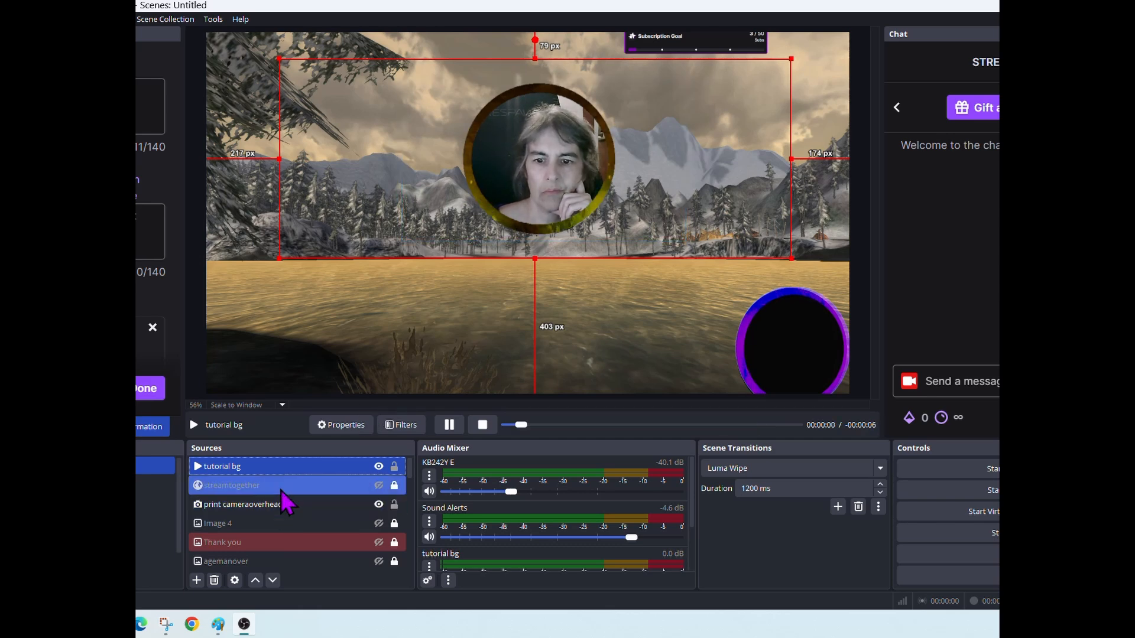
double_click(253, 468)
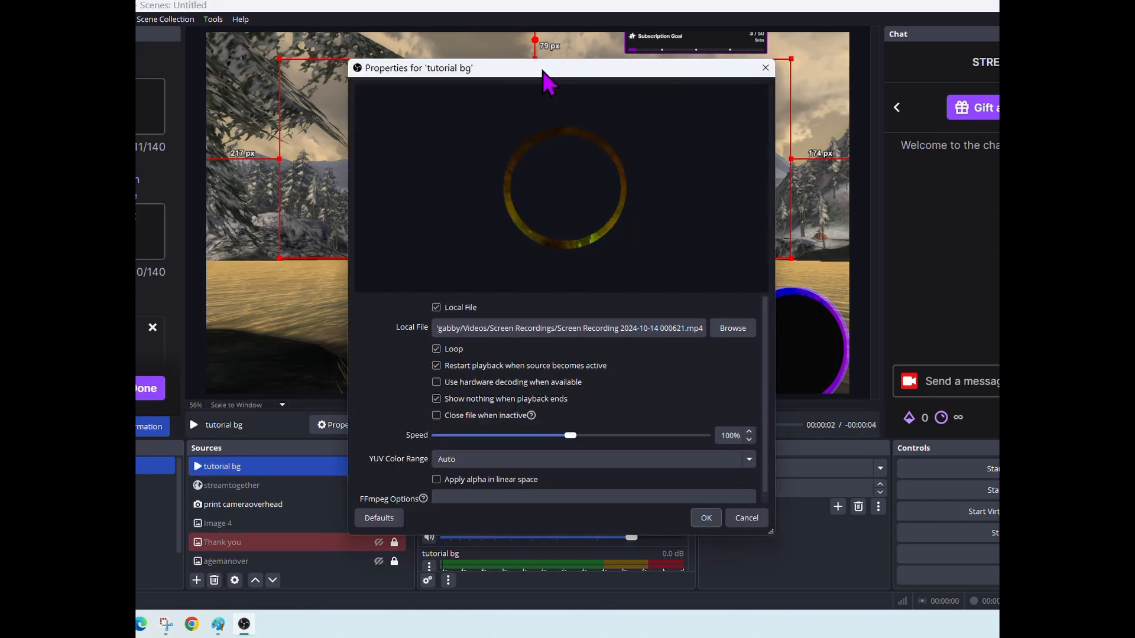
left_click_drag(543, 77, 217, 55)
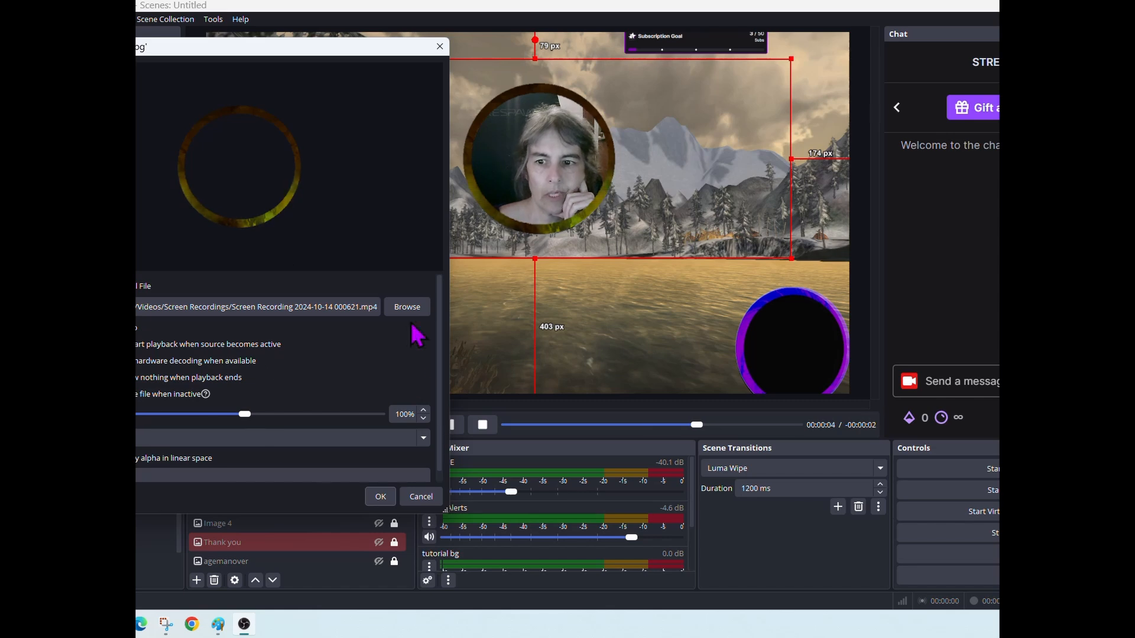
left_click(436, 496)
- Reopen the tutorial bg filters and set the Color Correction filter's Color Multiply to the red basic colour #aa0000
right_click(244, 468)
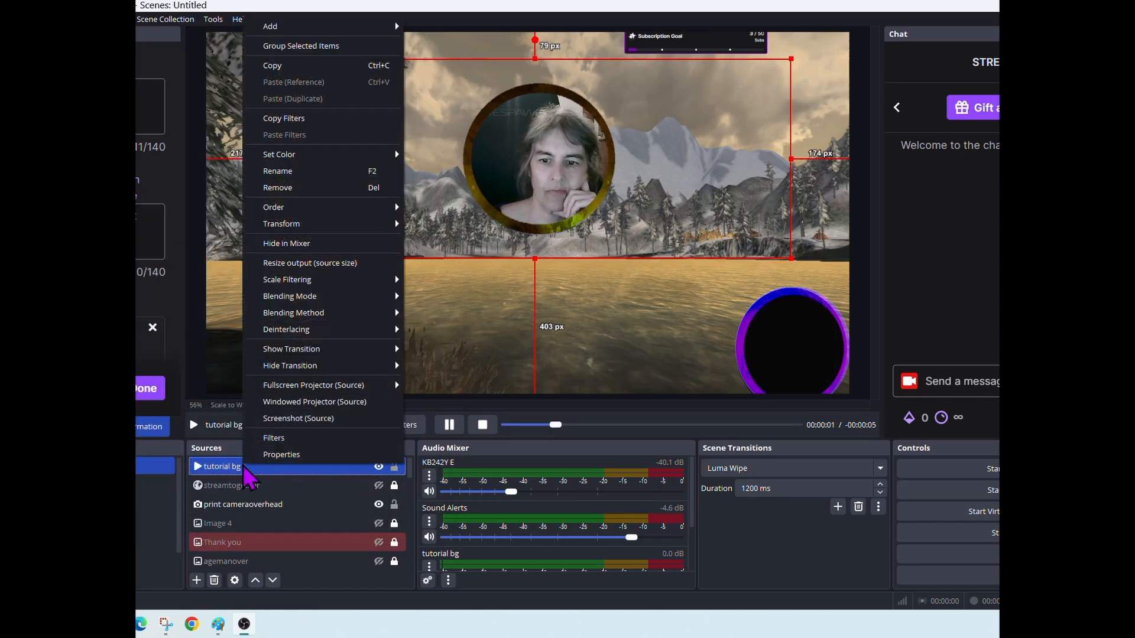
left_click(287, 440)
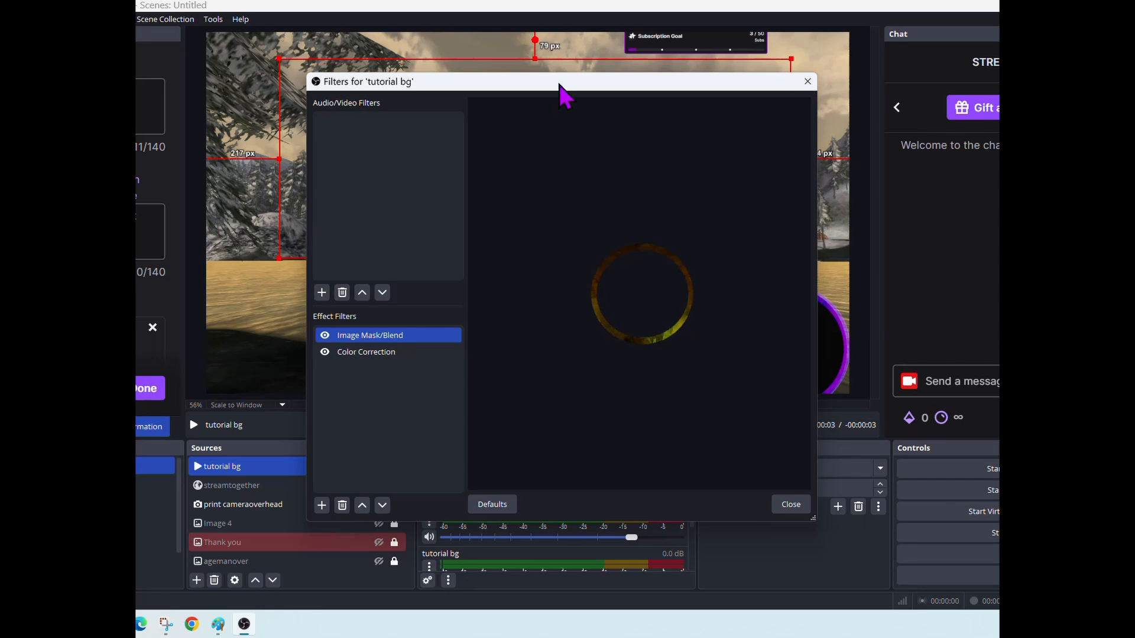
left_click_drag(561, 91, 440, 247)
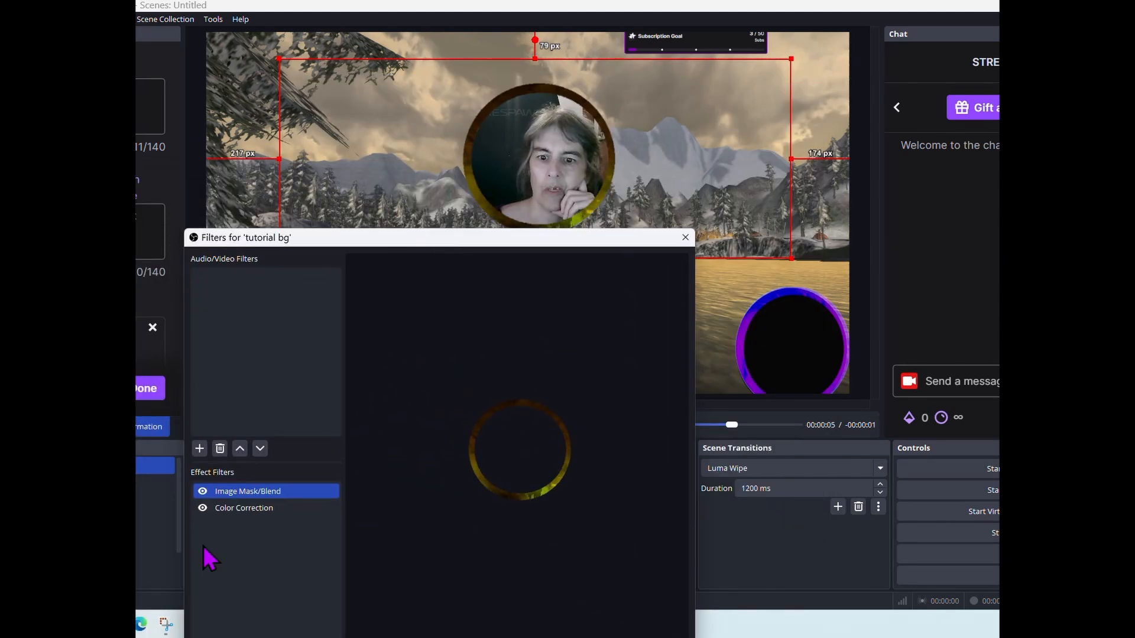
left_click(236, 507)
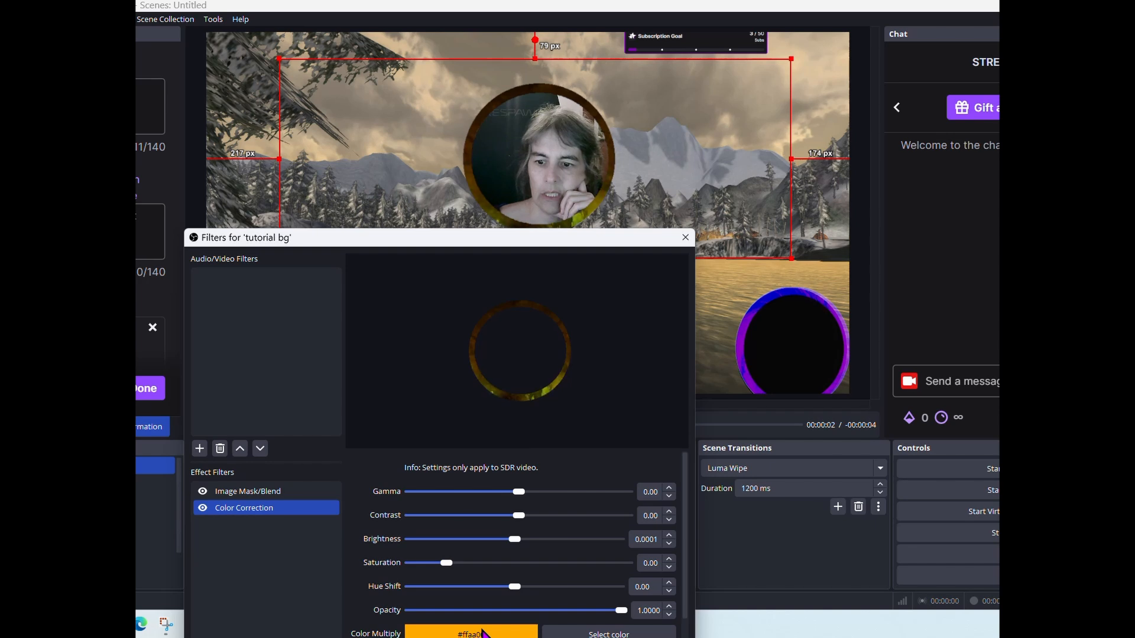
left_click(598, 633)
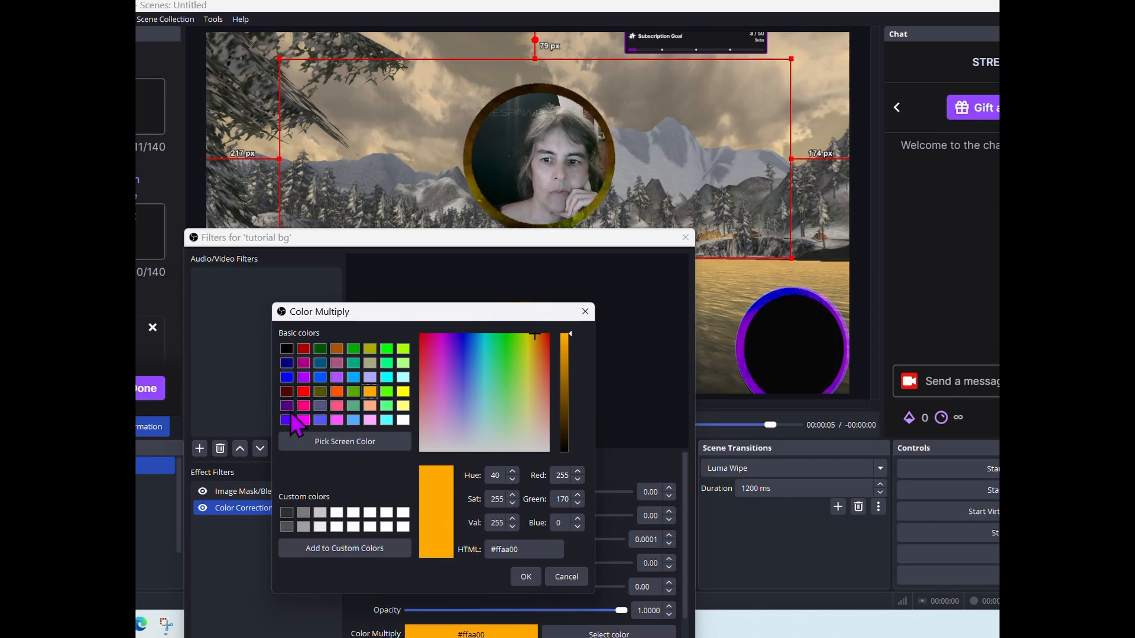
left_click(301, 350)
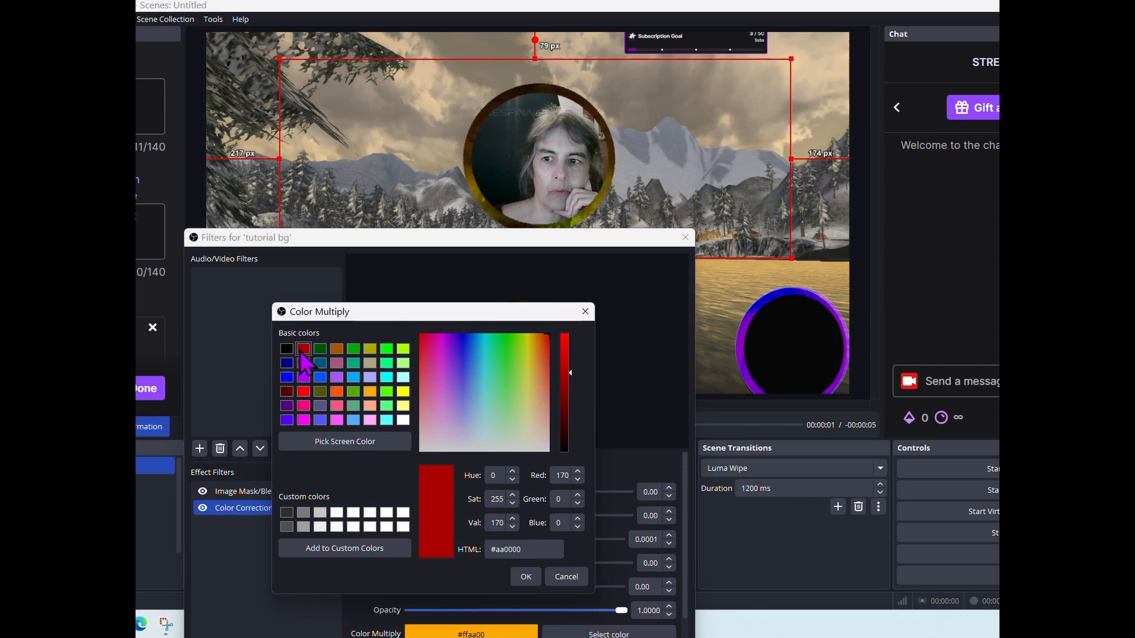
left_click(525, 577)
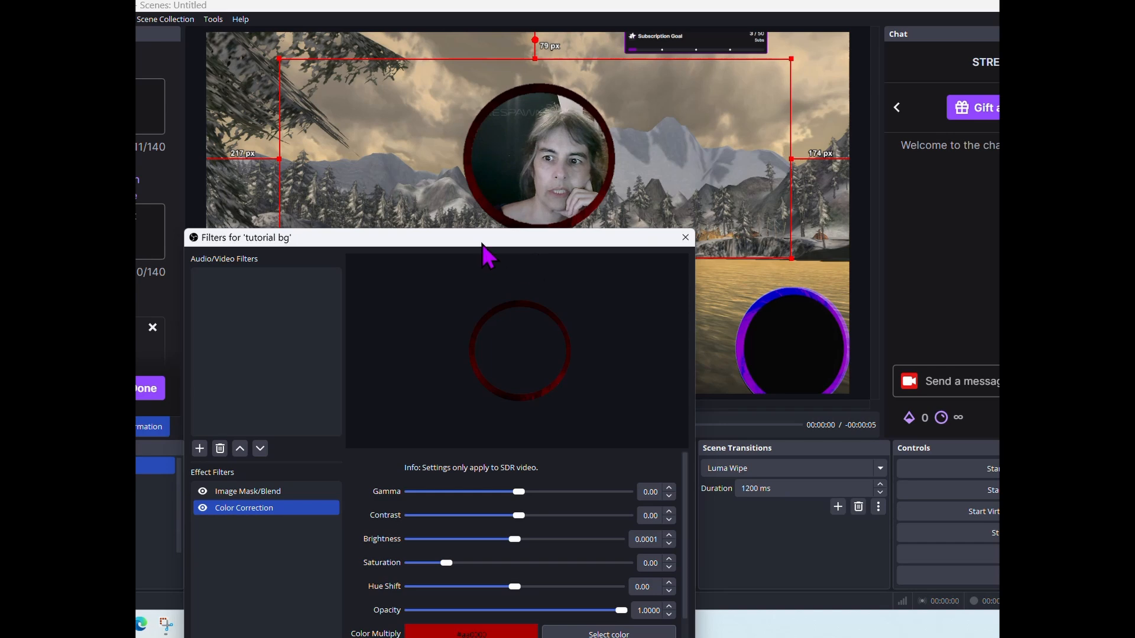
left_click_drag(482, 244, 487, 266)
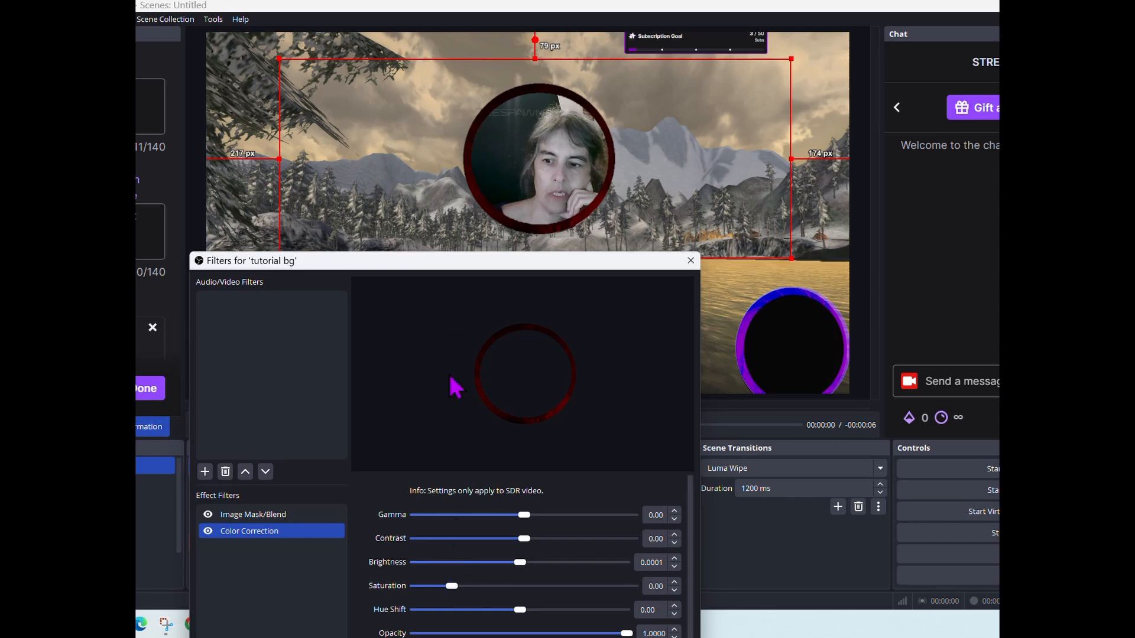
- Set the Color Correction filter's Color Multiply to the blue-violet basic colour #5500ff and close the filters window
left_click_drag(392, 263, 303, 154)
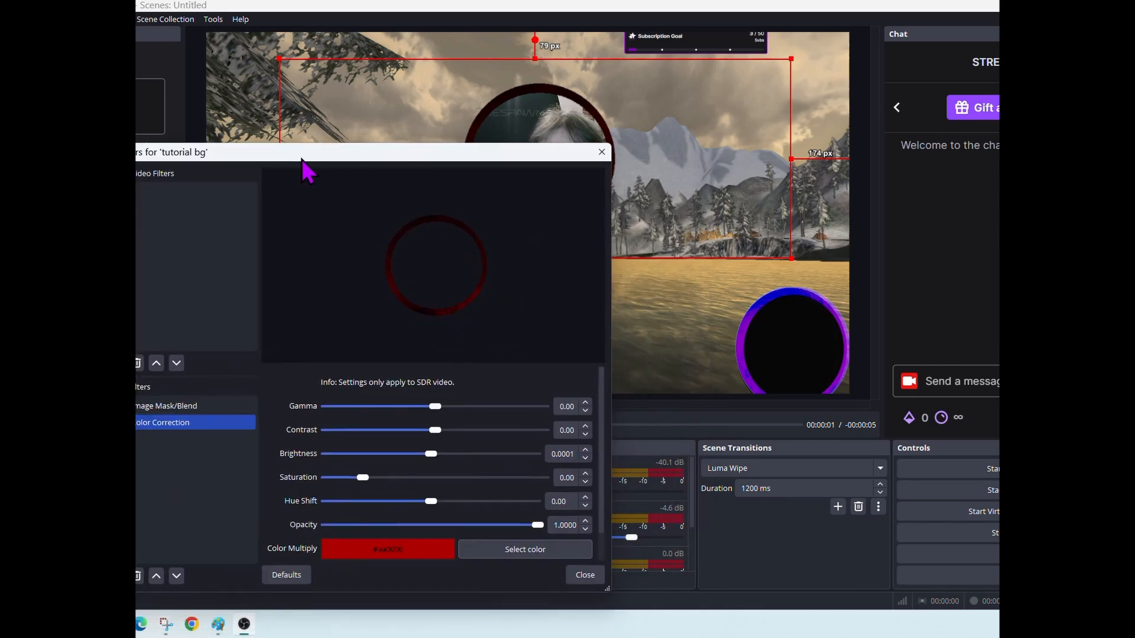
left_click(514, 549)
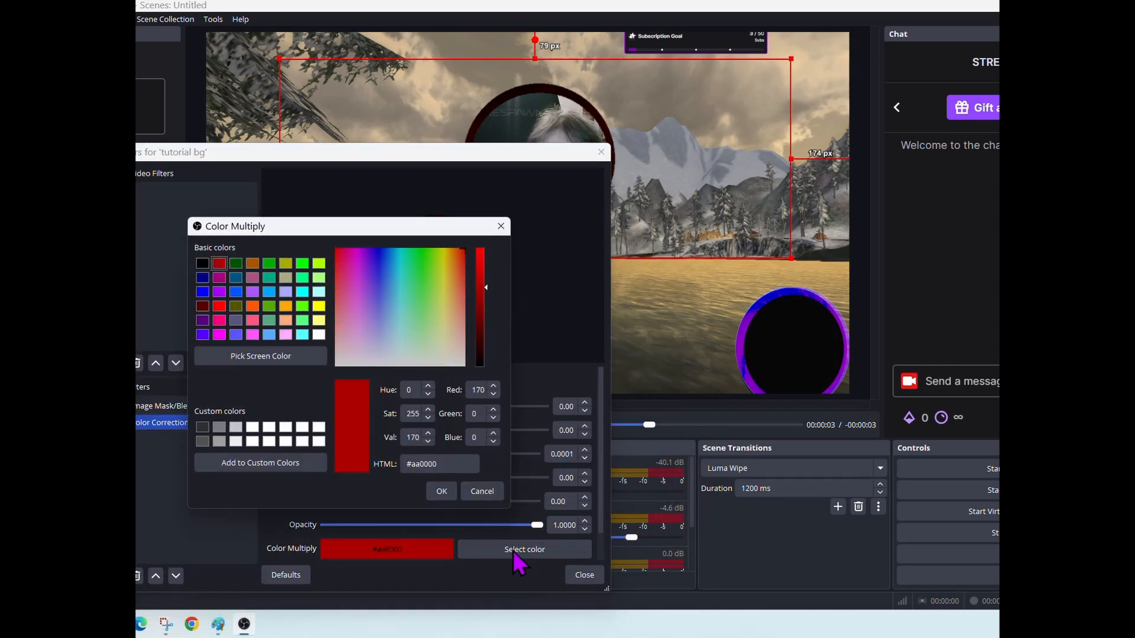
left_click(202, 334)
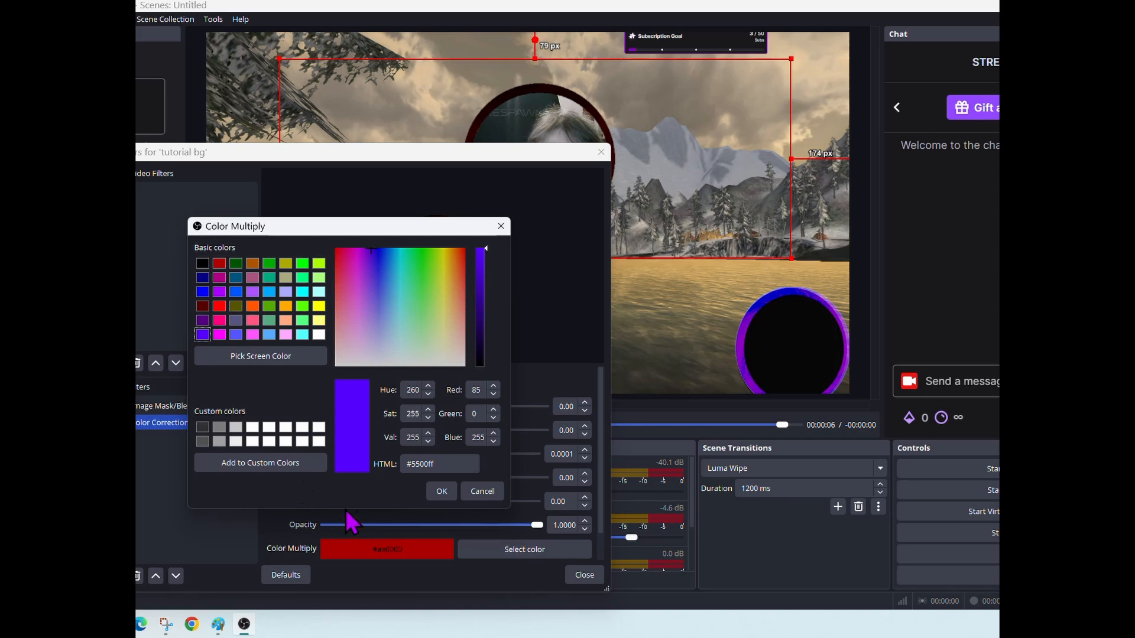
left_click(441, 491)
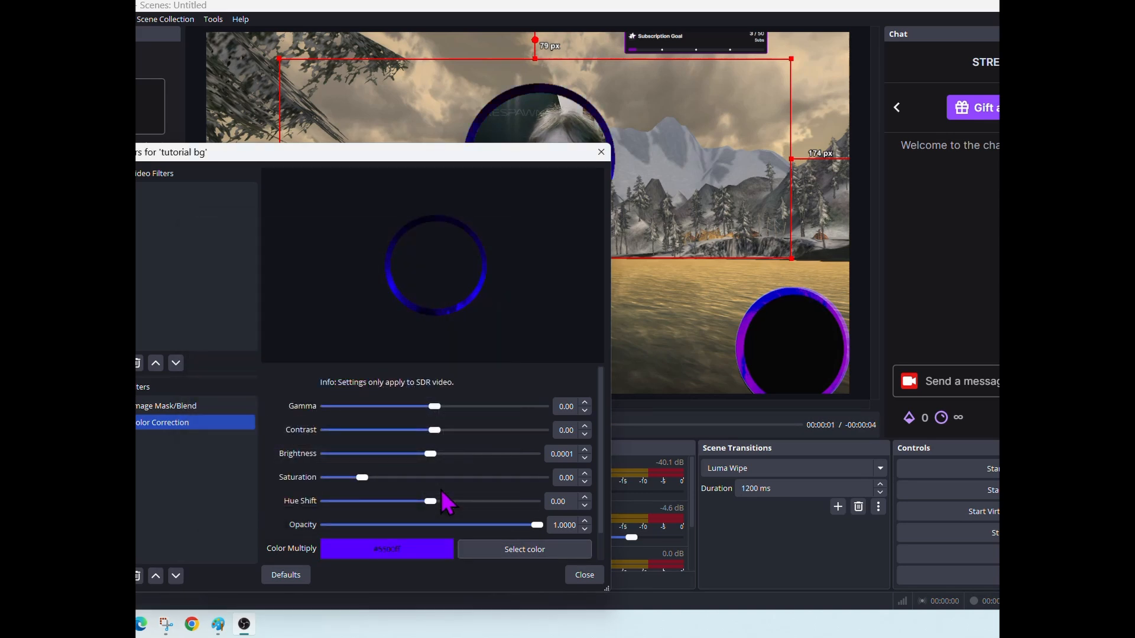
left_click_drag(383, 157, 395, 273)
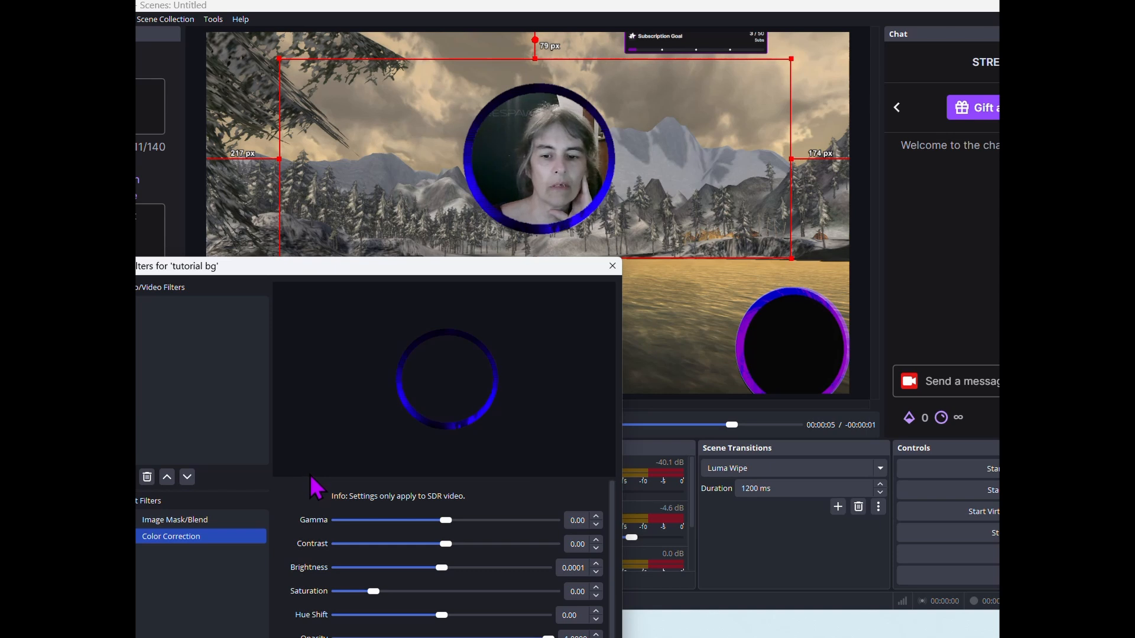
left_click(613, 266)
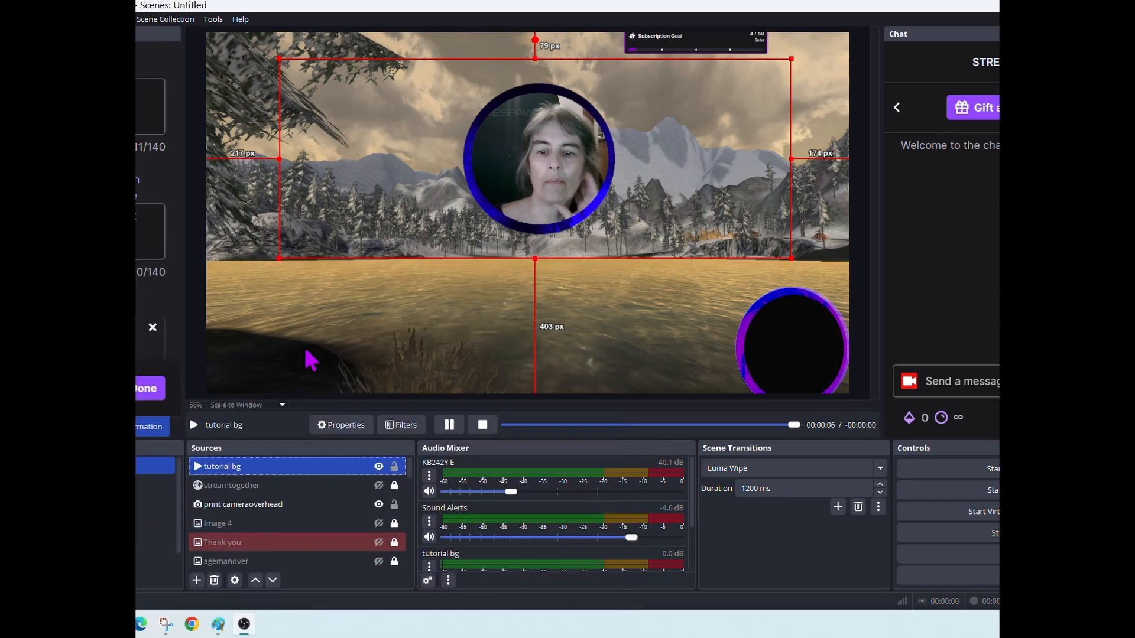
left_click(243, 491)
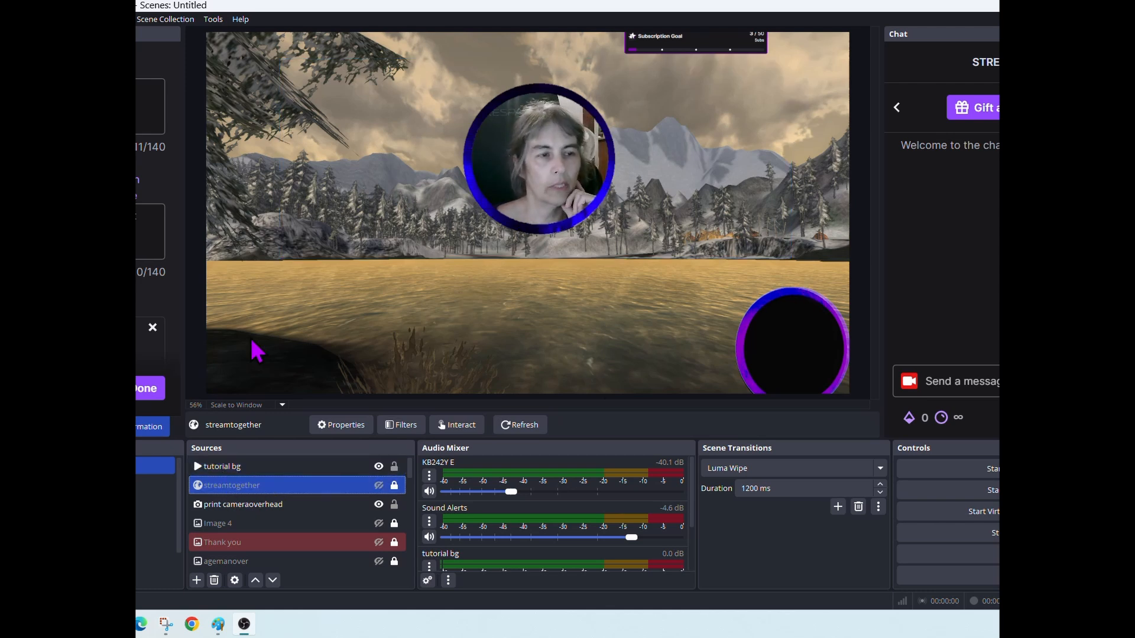
left_click(228, 471)
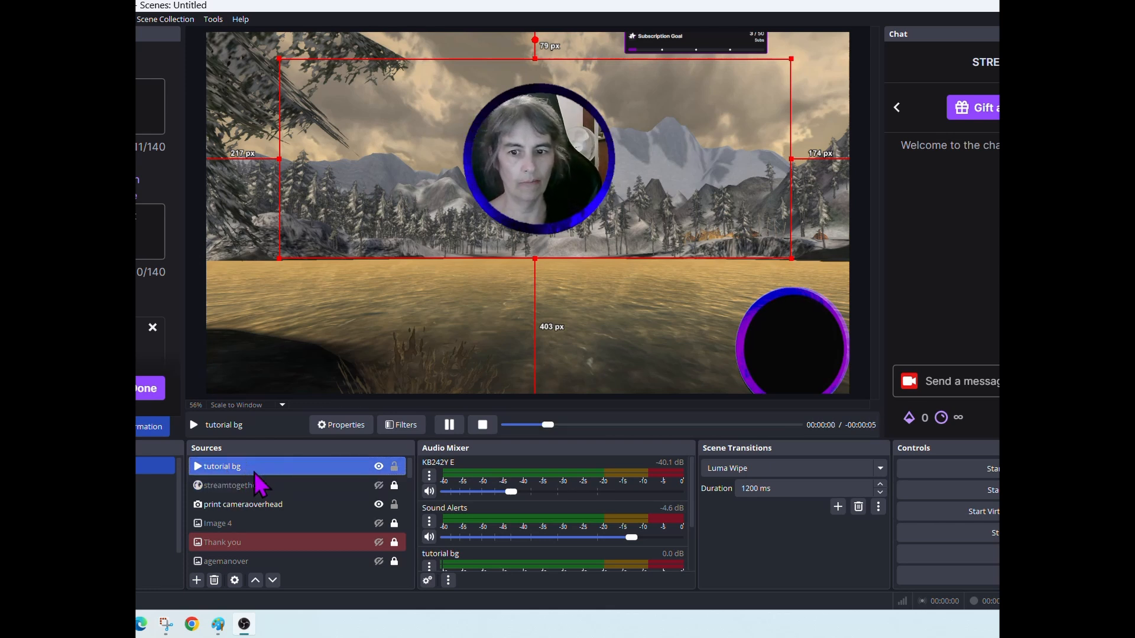
left_click(260, 506)
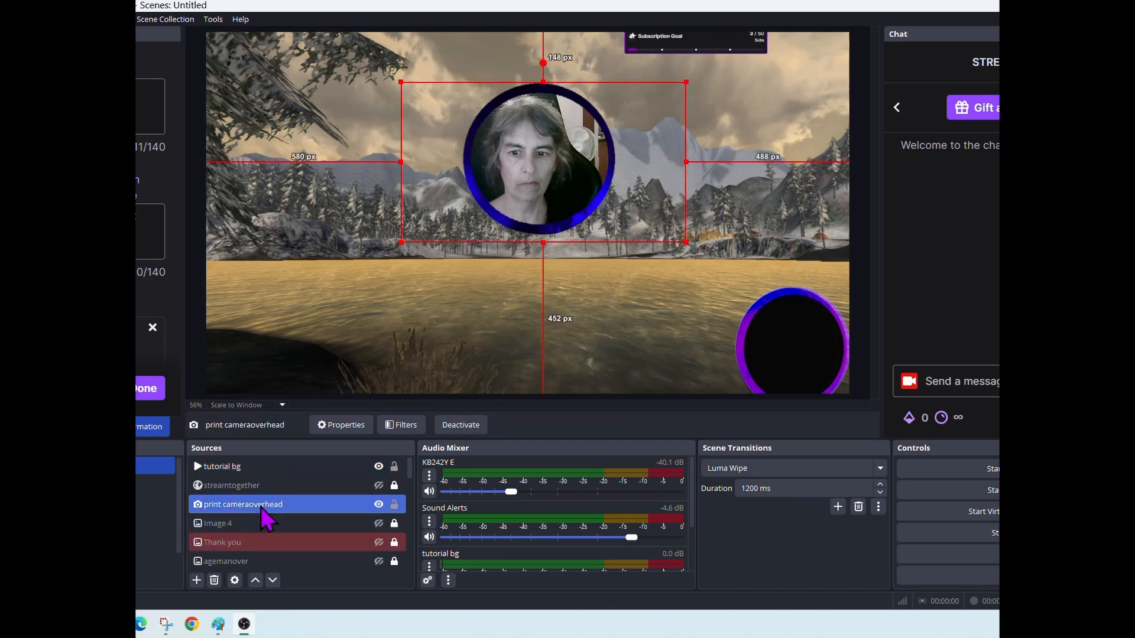
left_click(250, 471)
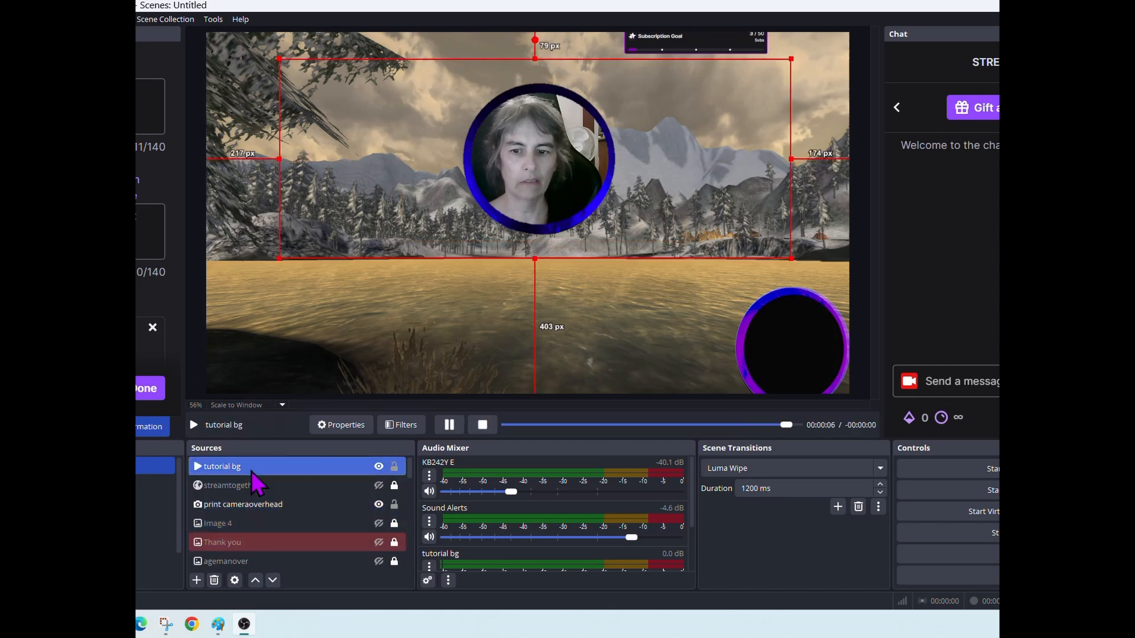
- Select the tutorial bg and print cameraoverhead sources together and group them, keeping the default group name
left_click(253, 505)
left_click(254, 466, "ctrl")
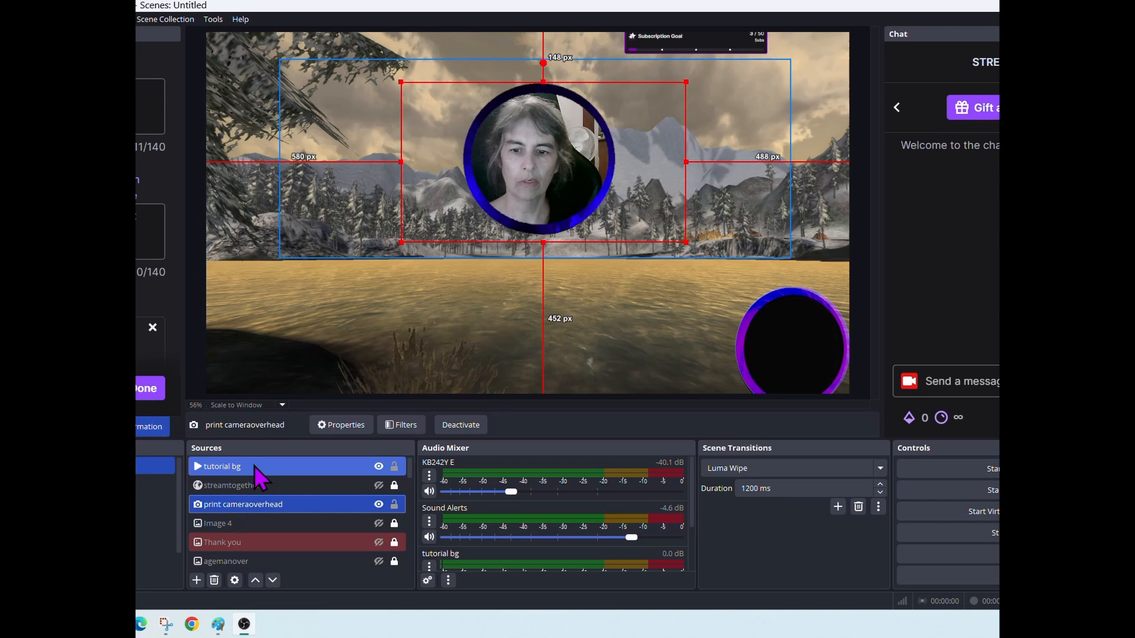
left_click(254, 466)
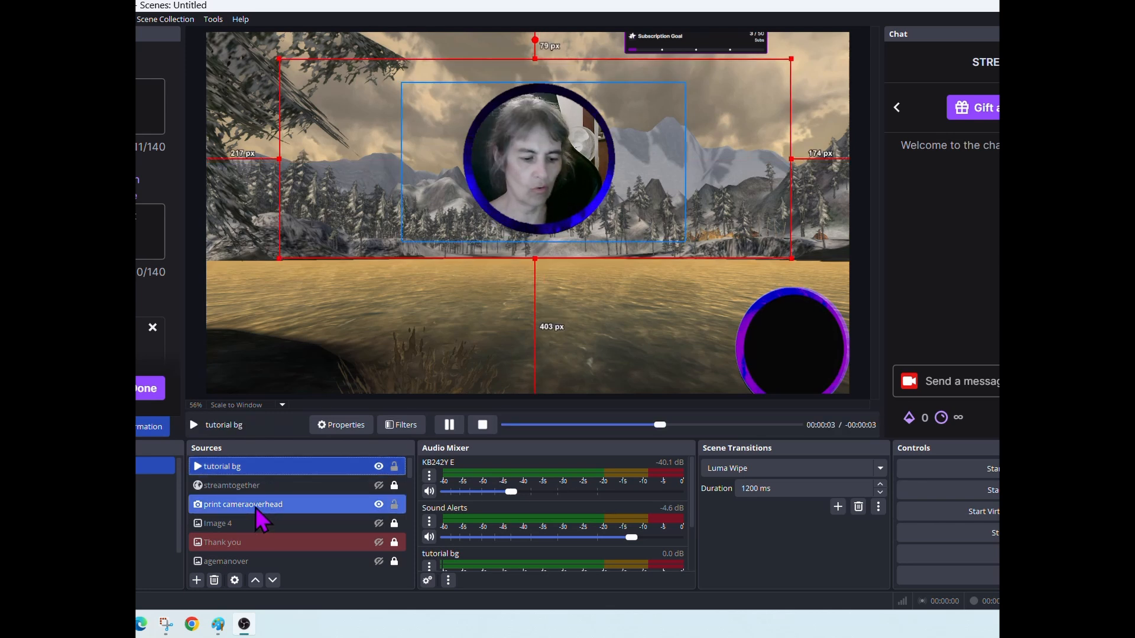
left_click(251, 468)
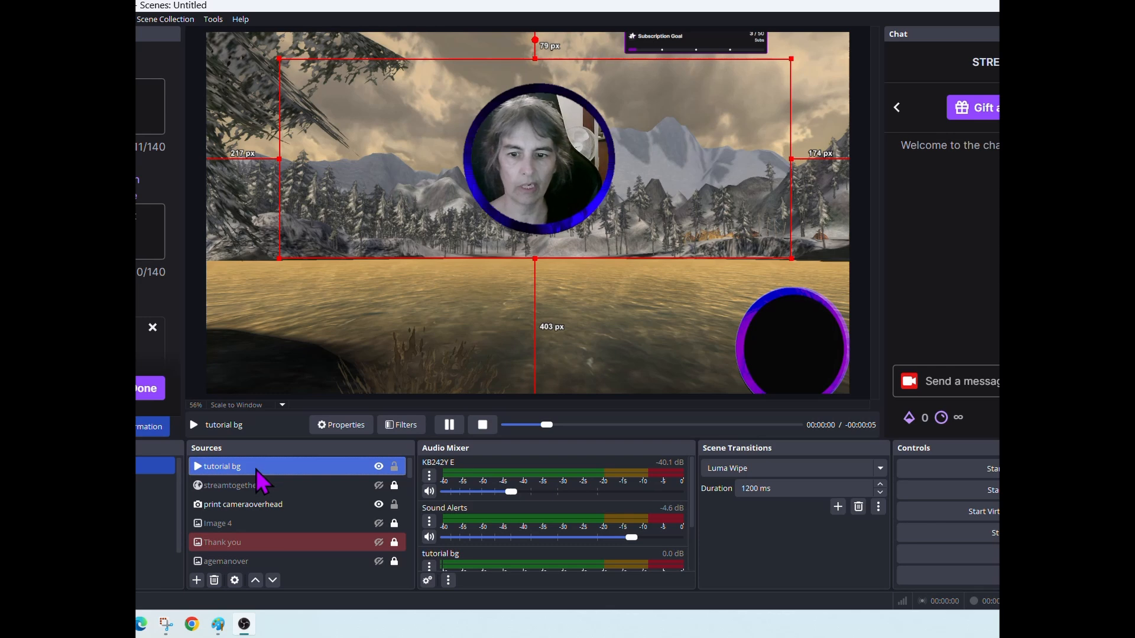
left_click(258, 505, "ctrl")
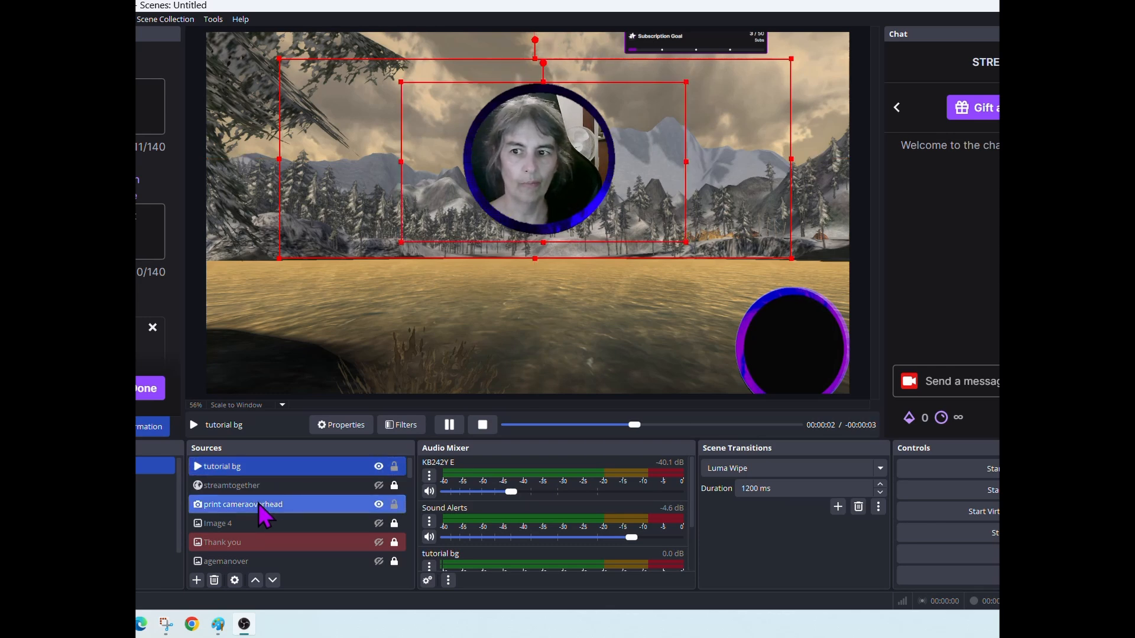
right_click(260, 502)
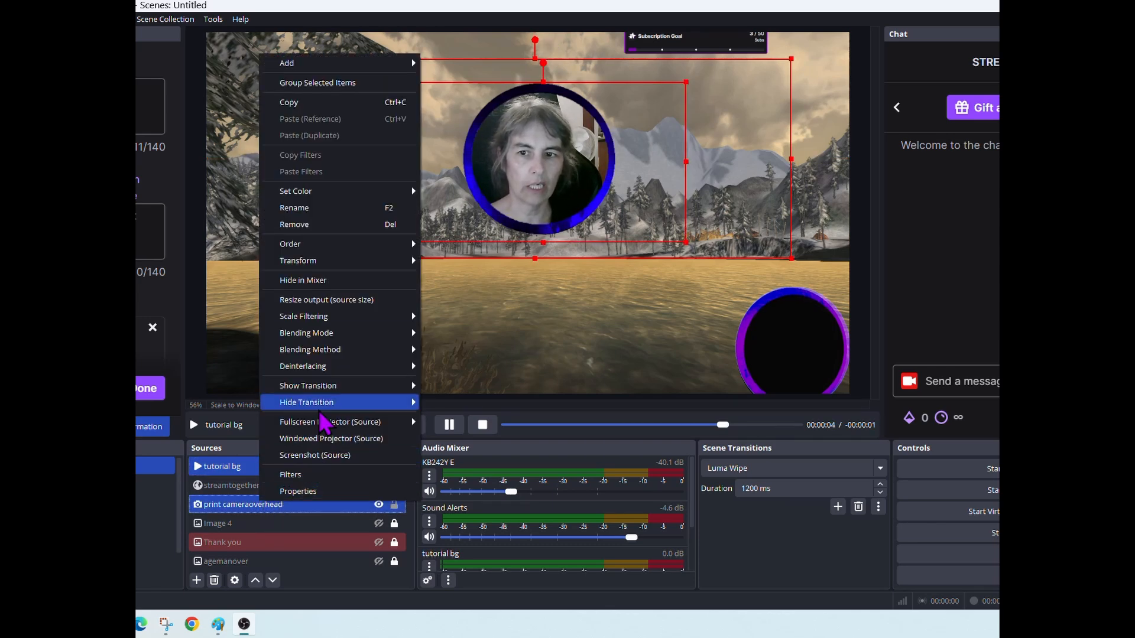
left_click(292, 83)
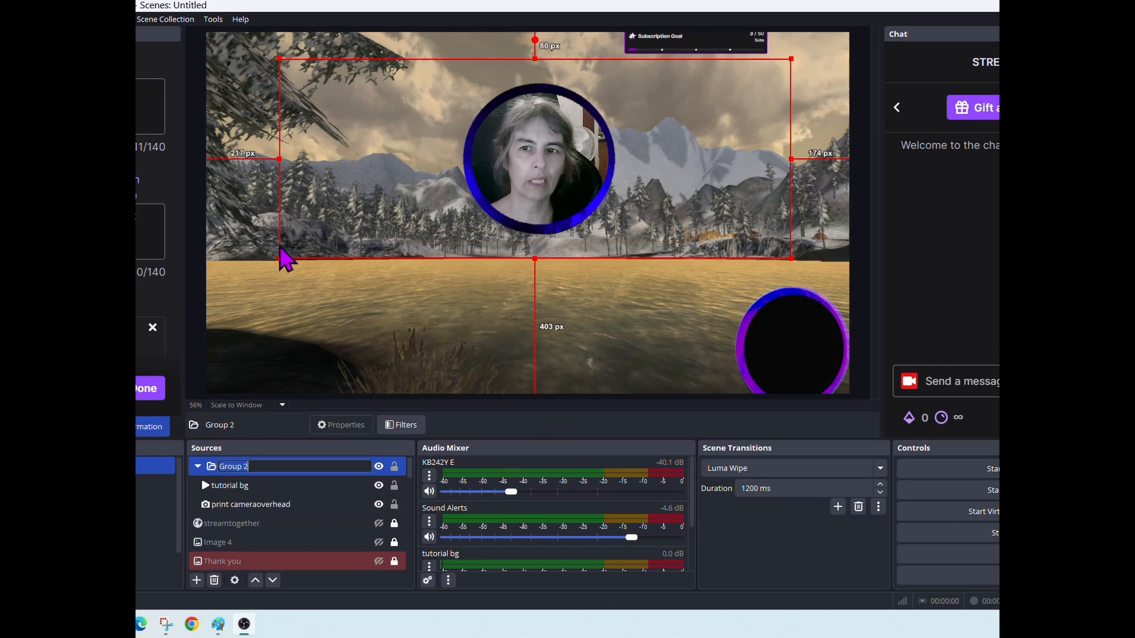
key("Return")
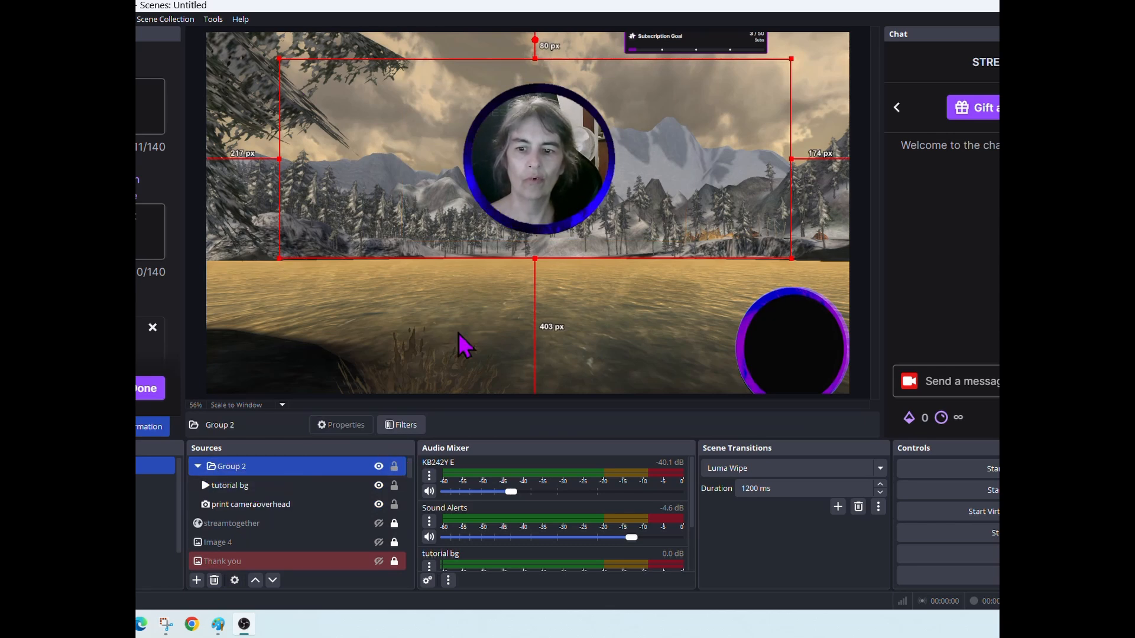
- Move the grouped camera and ring into the lower-left corner of the canvas, then ungroup the two sources
left_click_drag(544, 159, 304, 310)
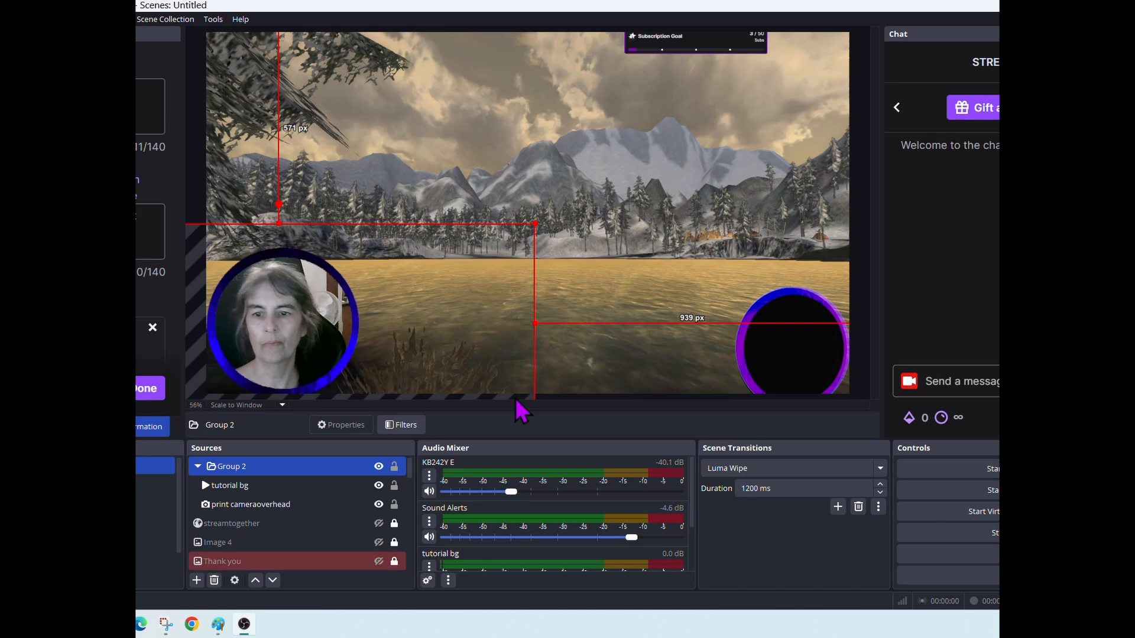
left_click_drag(290, 337, 294, 337)
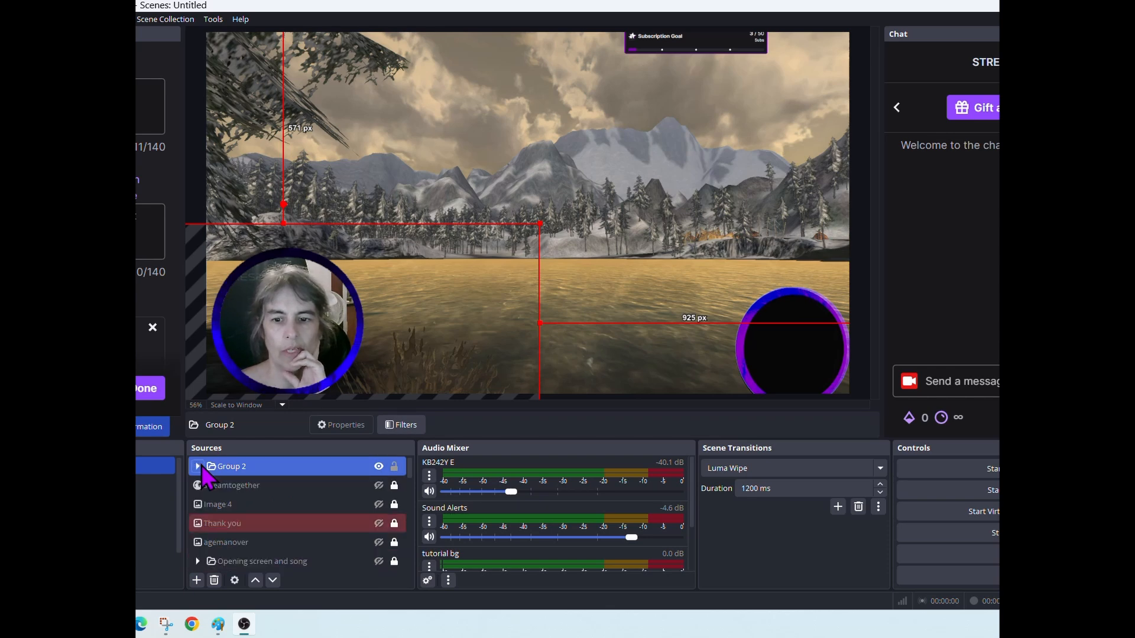
right_click(238, 466)
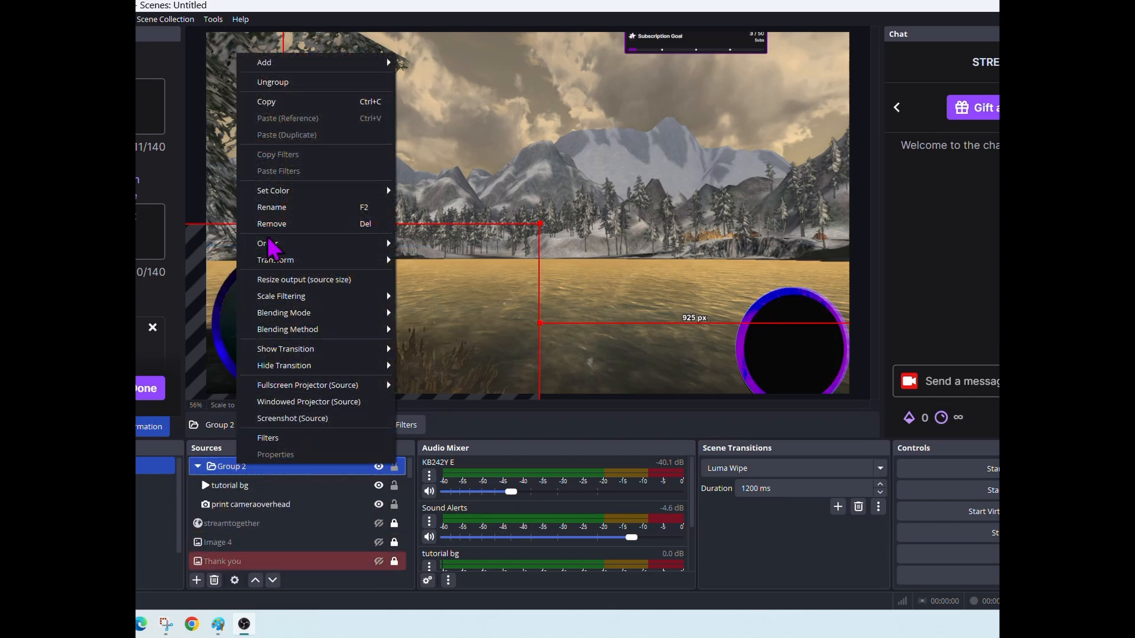
left_click(281, 84)
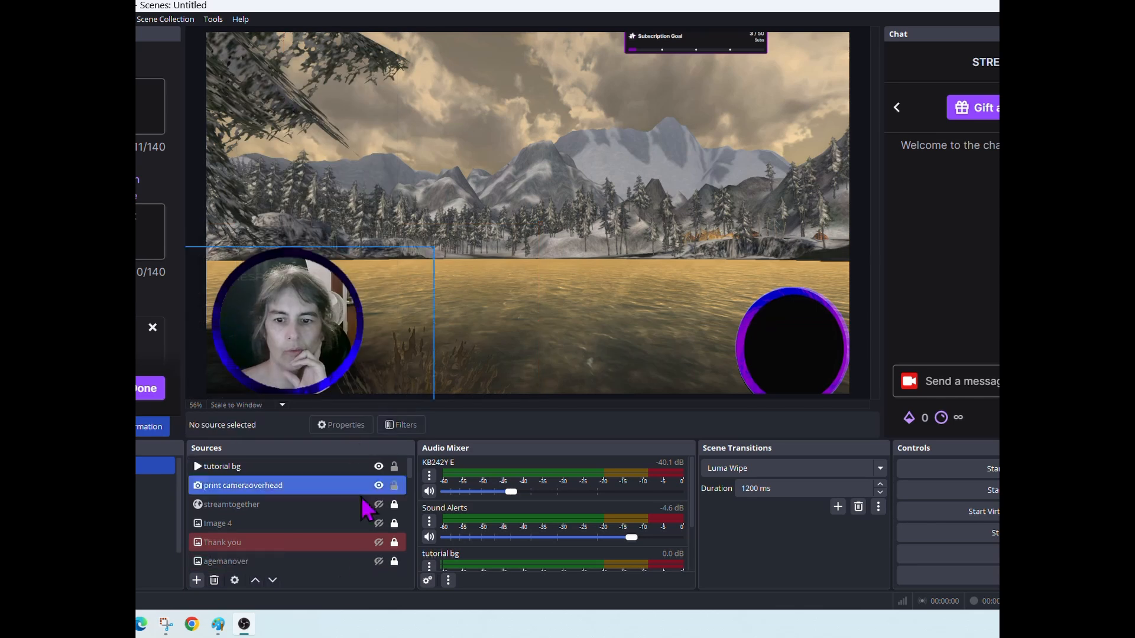
- Replace the tutorial bg source's local file with Screen Recording 2024-10-13 014522.mp4
double_click(228, 467)
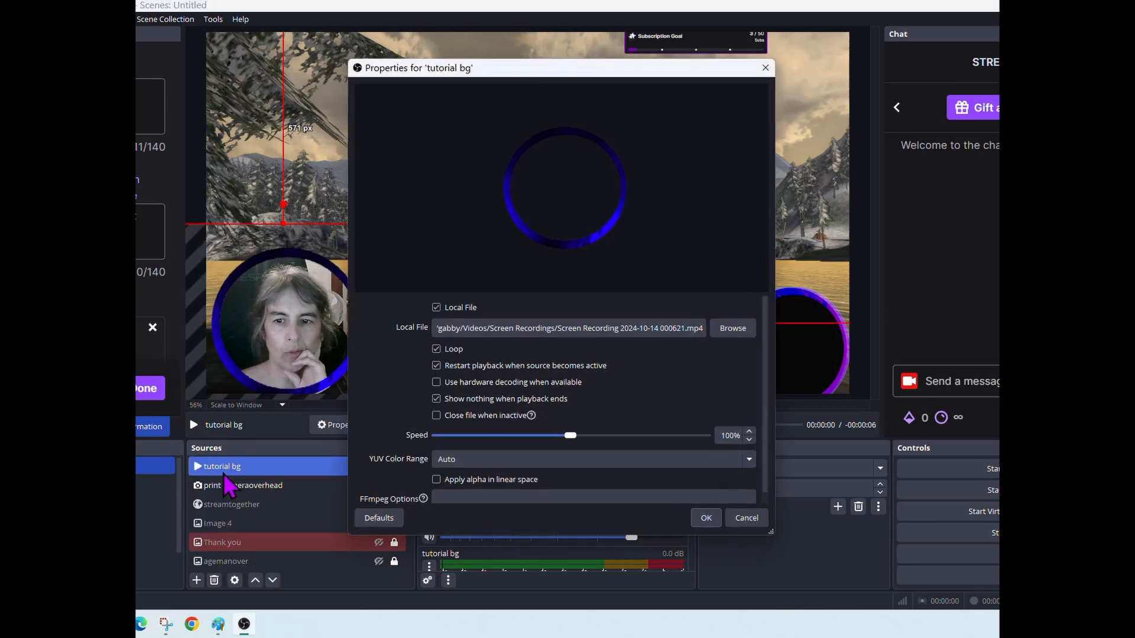
left_click(733, 328)
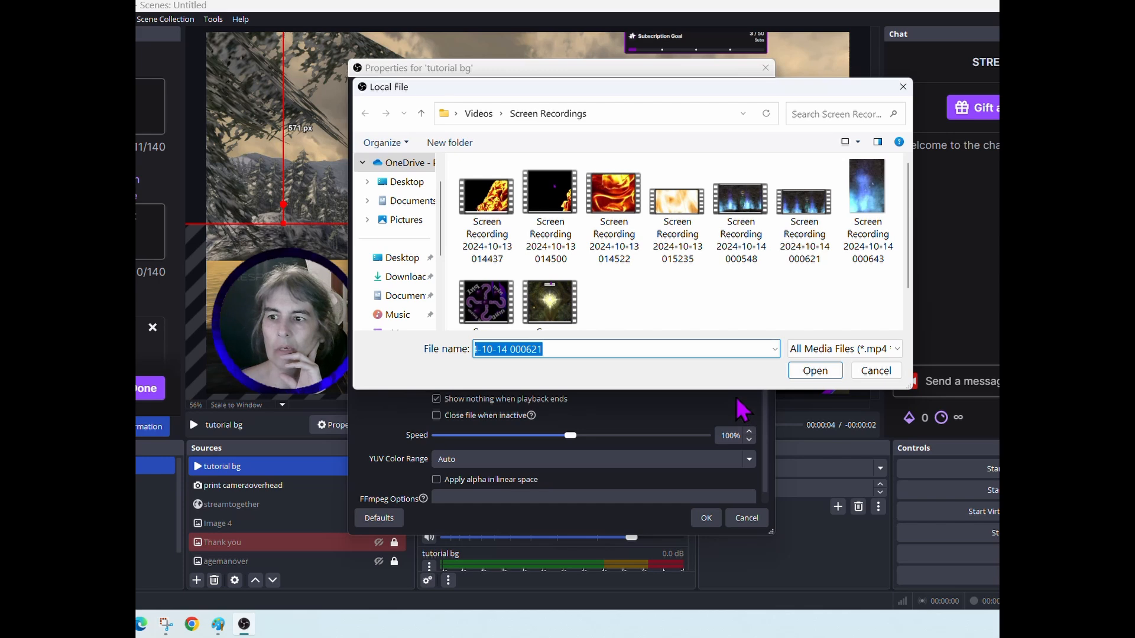
left_click(621, 200)
left_click(815, 371)
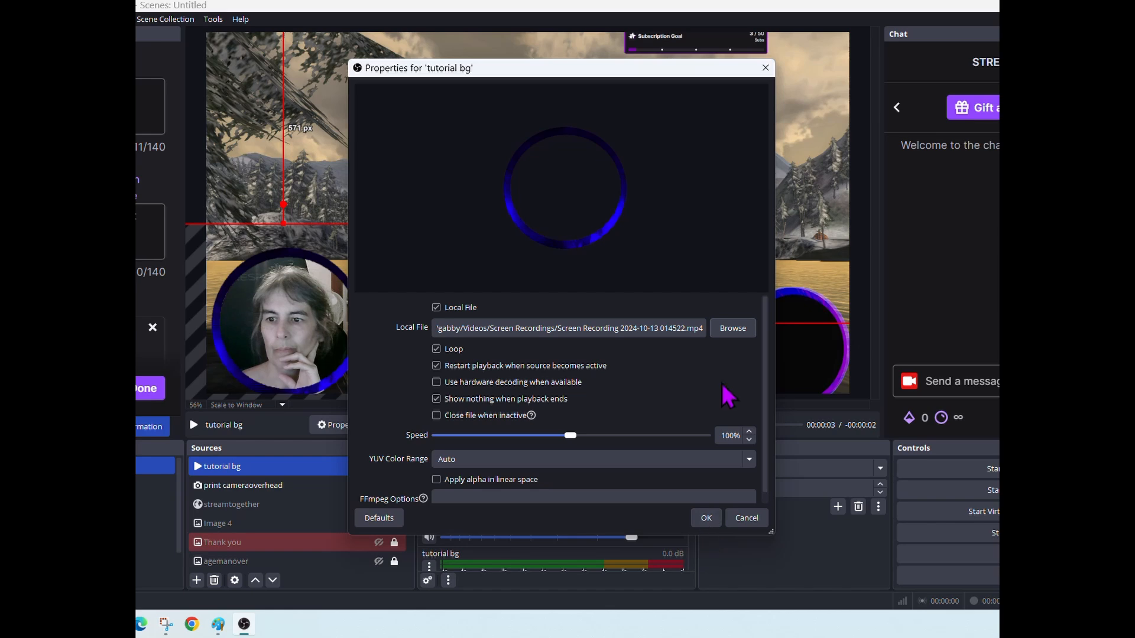
left_click(705, 518)
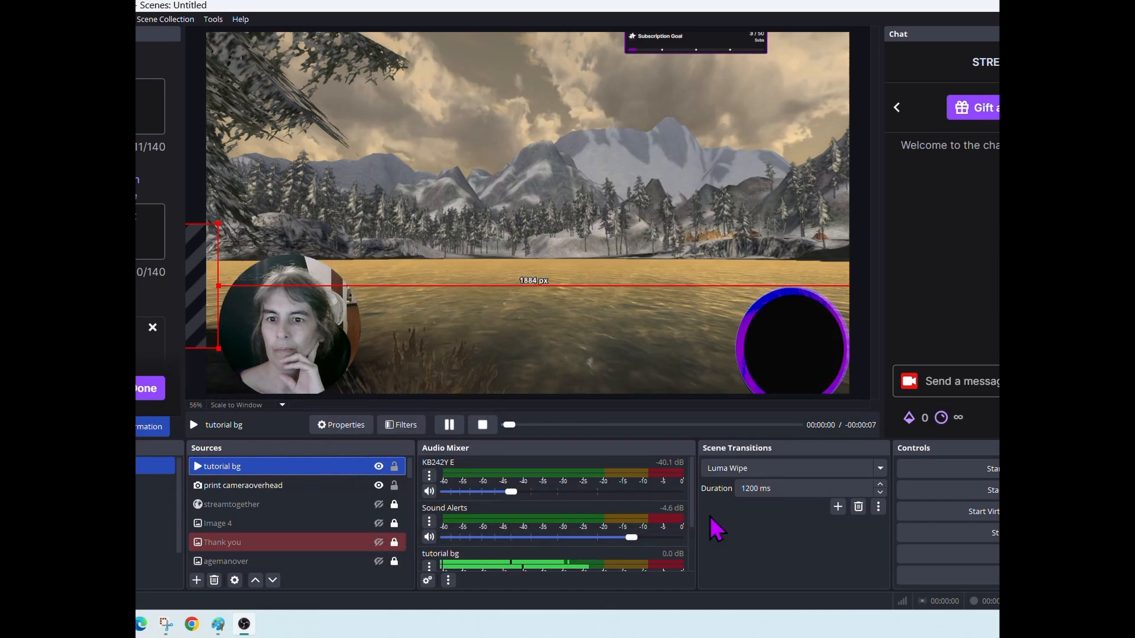
right_click(261, 471)
left_click(286, 443)
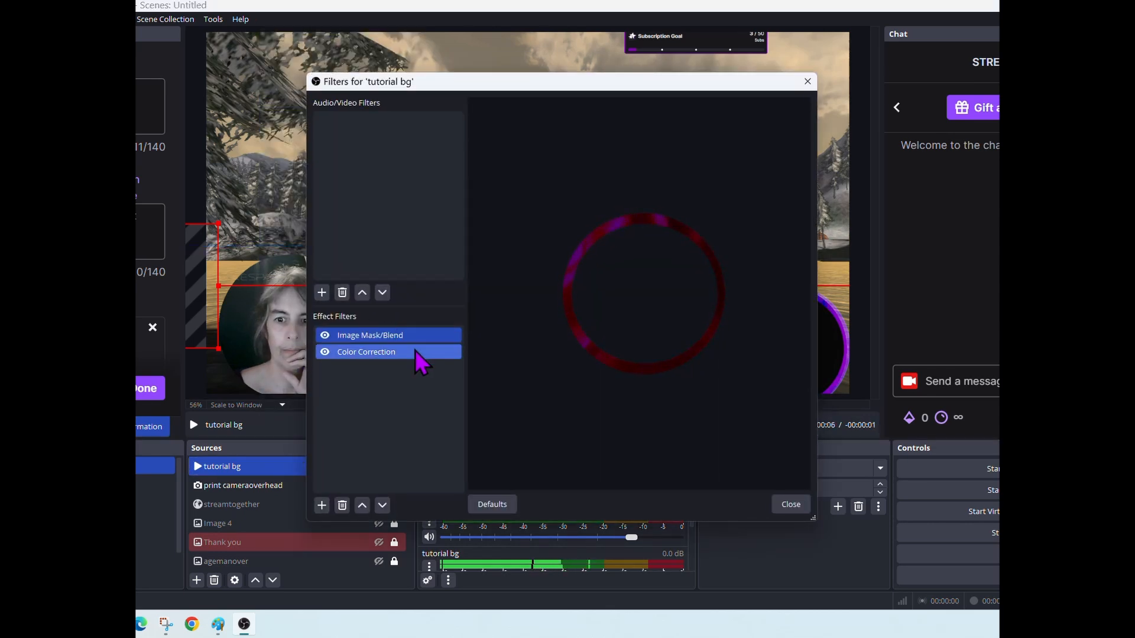
left_click(792, 504)
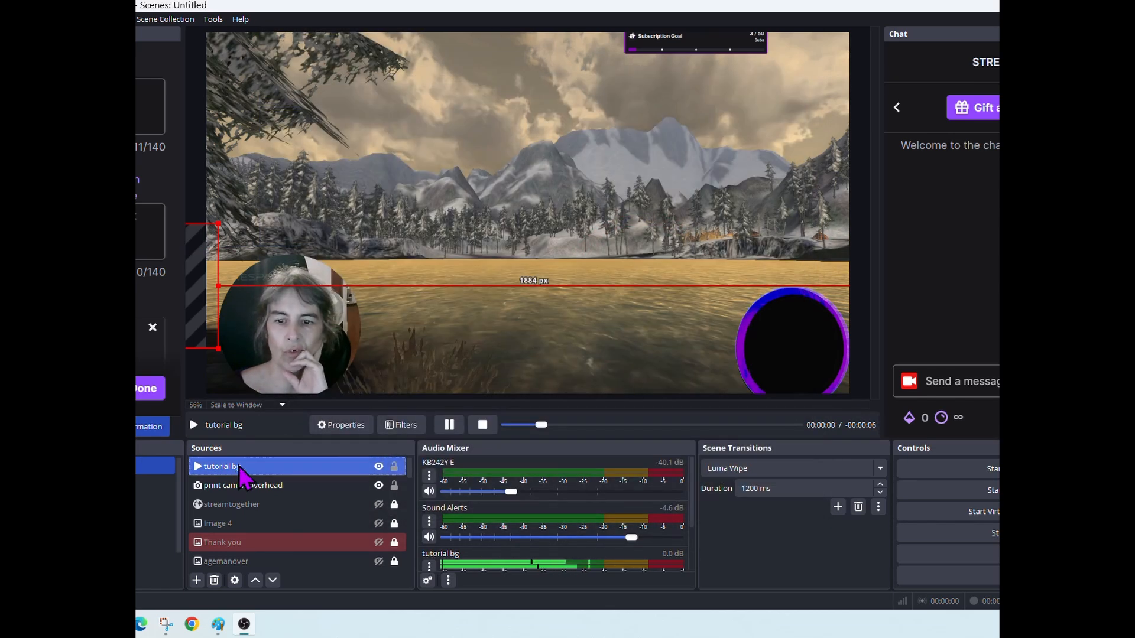
- Set the tutorial bg source's local file to Screen Recording 2024-10-13 015235.mp4 and realign the ring around the camera circle
right_click(238, 467)
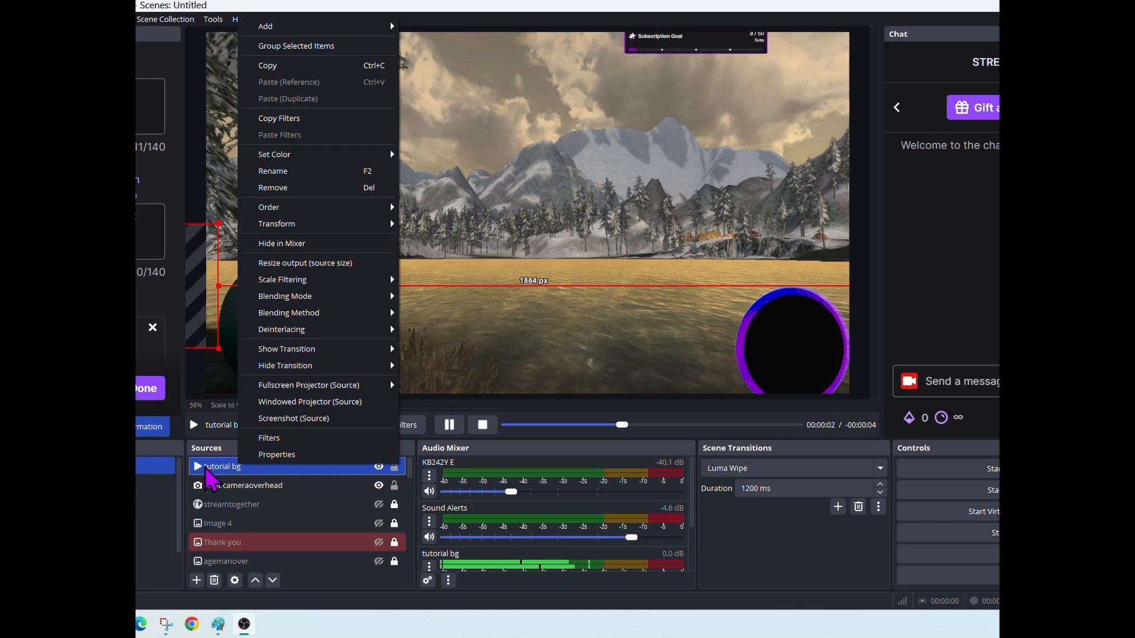
left_click(276, 454)
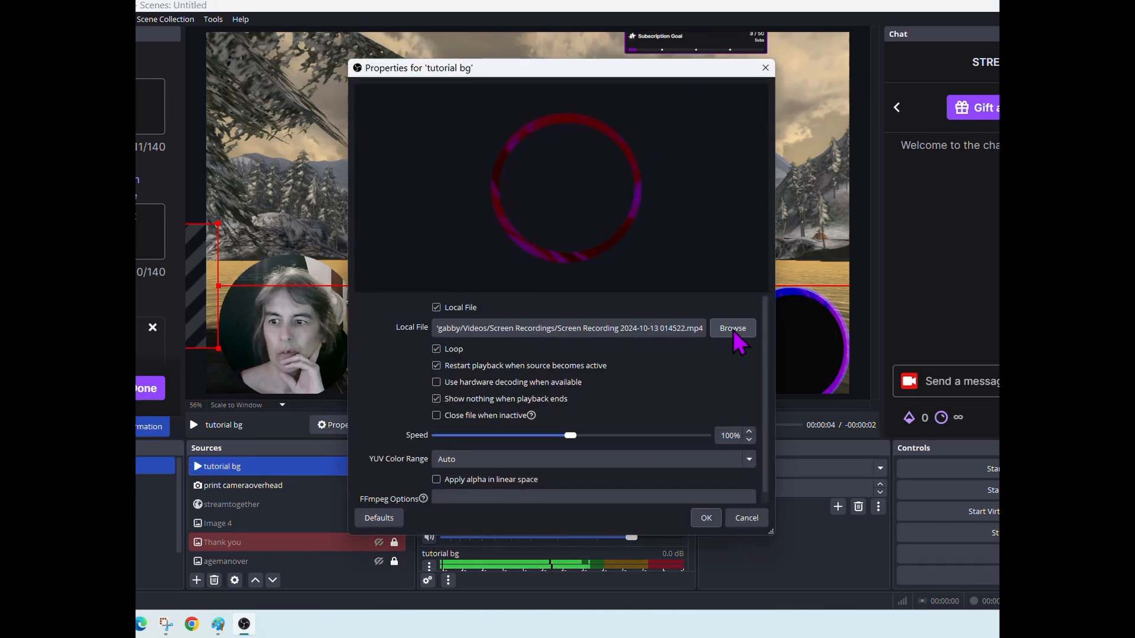
left_click(734, 333)
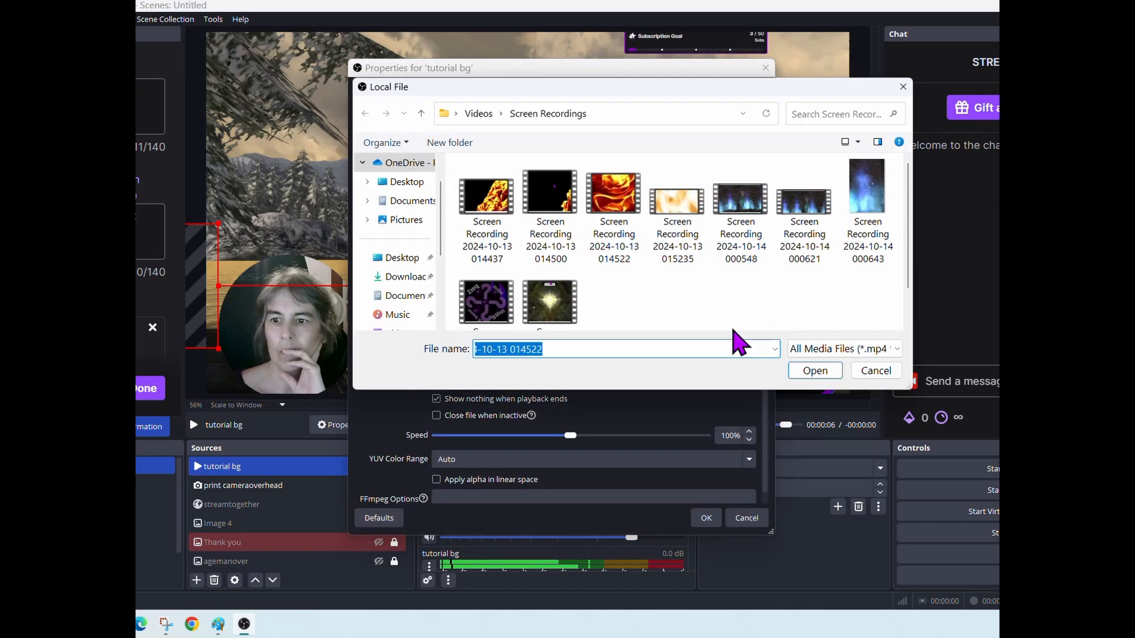
left_click(679, 213)
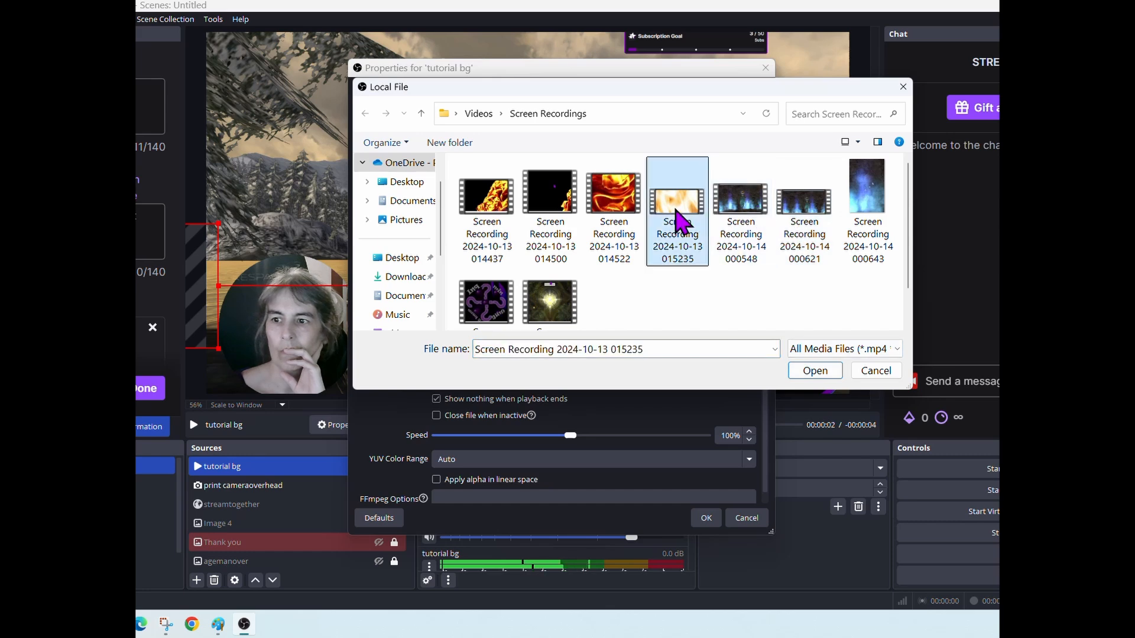
left_click(816, 373)
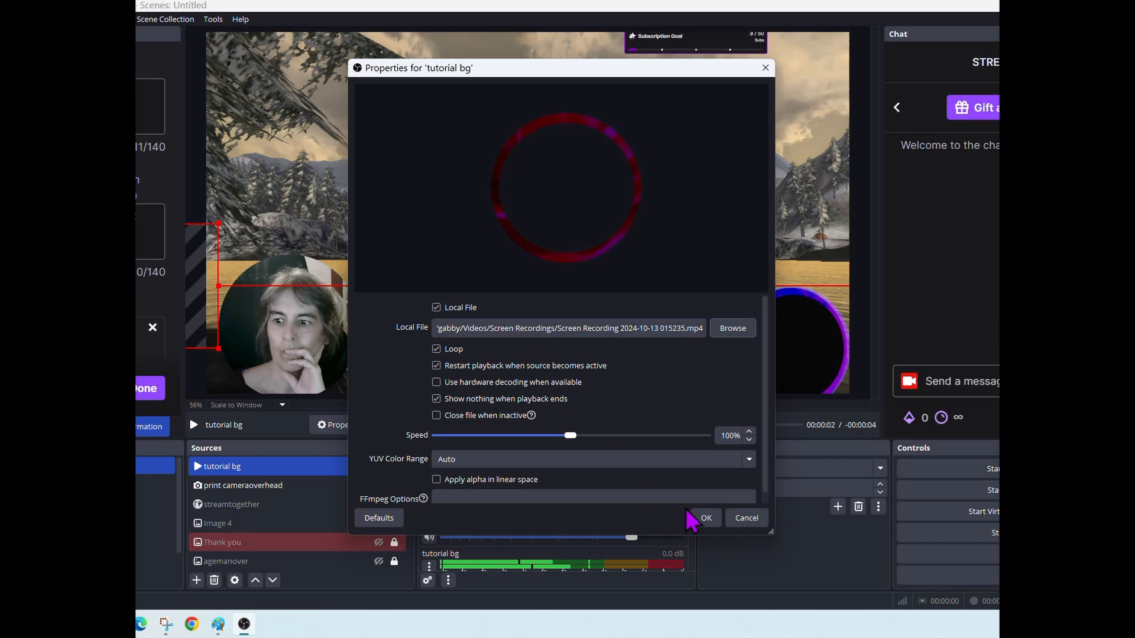
left_click(706, 518)
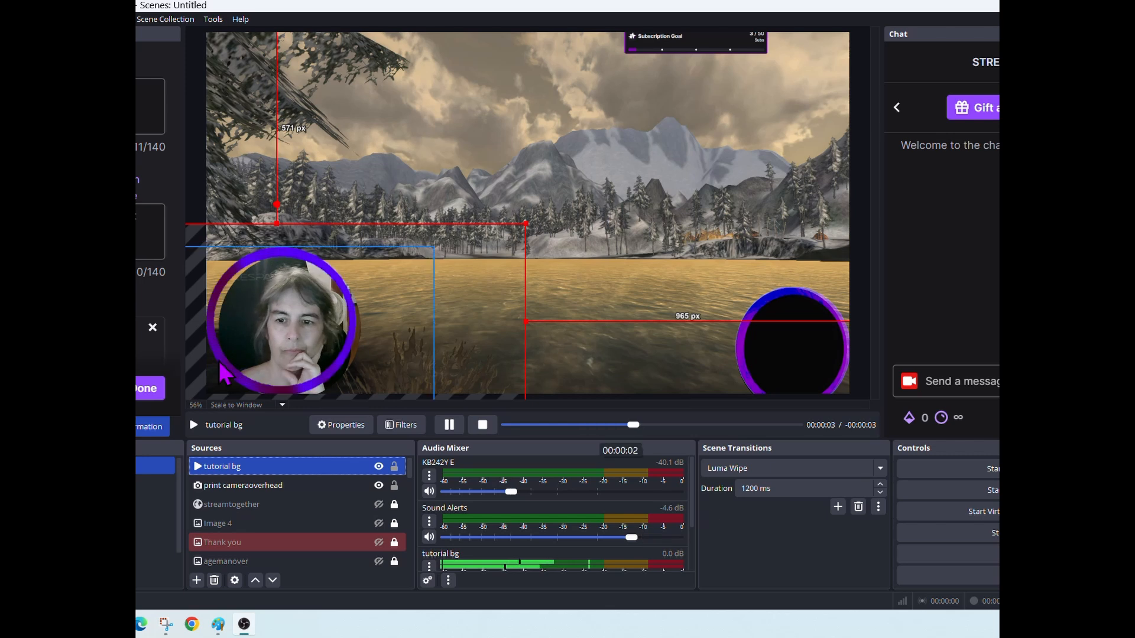
mouse_move(316, 333)
left_mouse_down()
mouse_move(299, 325)
mouse_move(312, 330)
left_mouse_up()
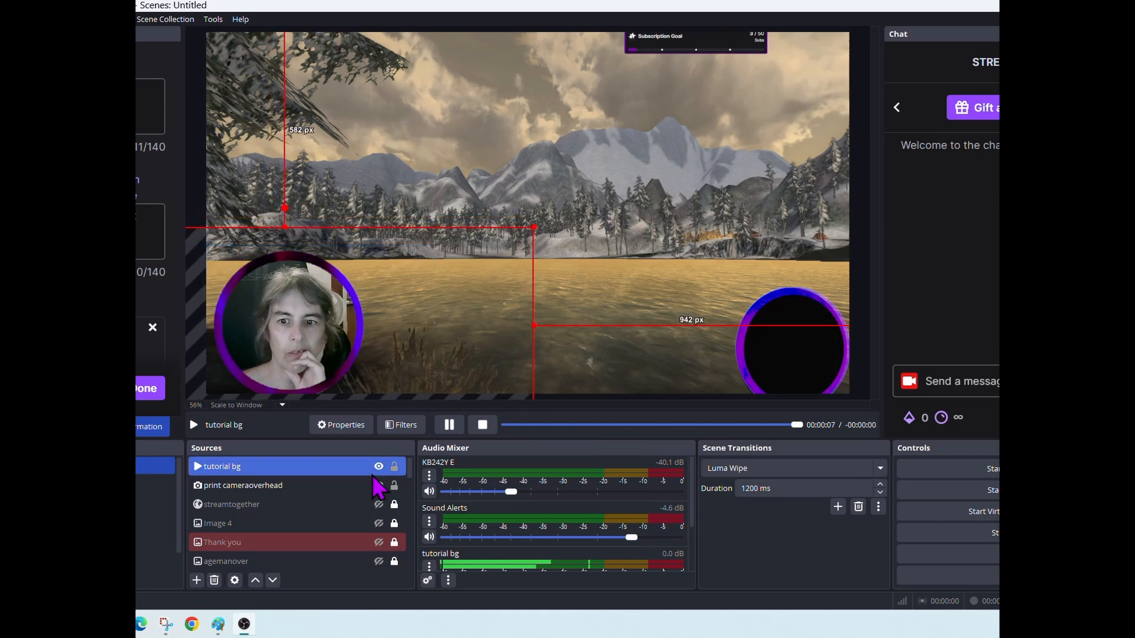
- Change the tutorial bg source's local file to Screen Recording 2025-05-27 155249.mp4
double_click(249, 471)
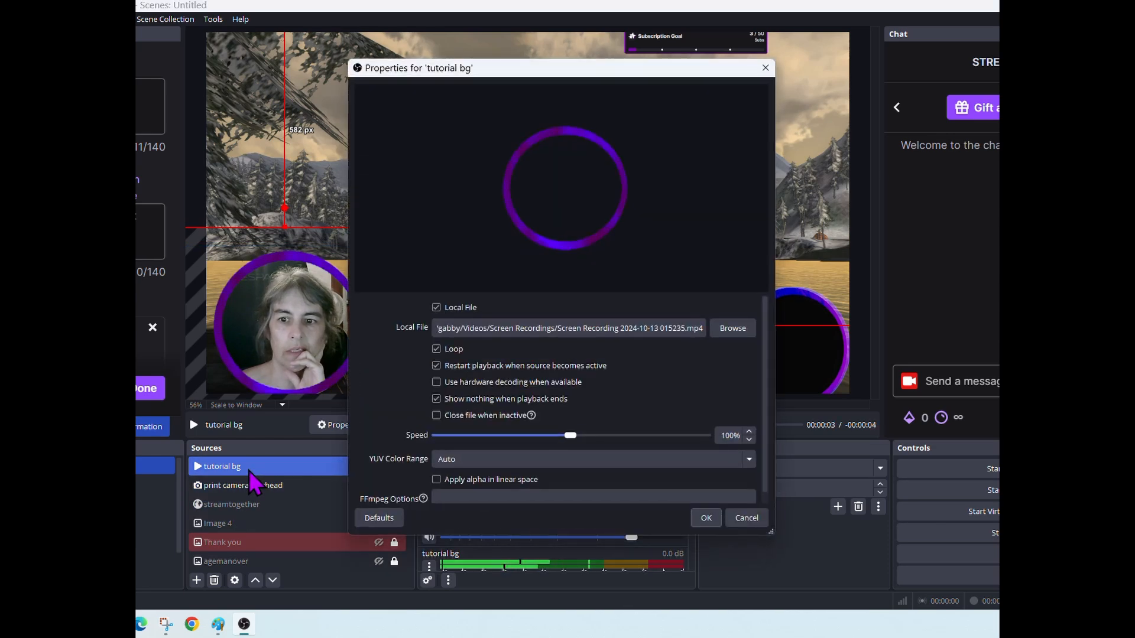
left_click(733, 330)
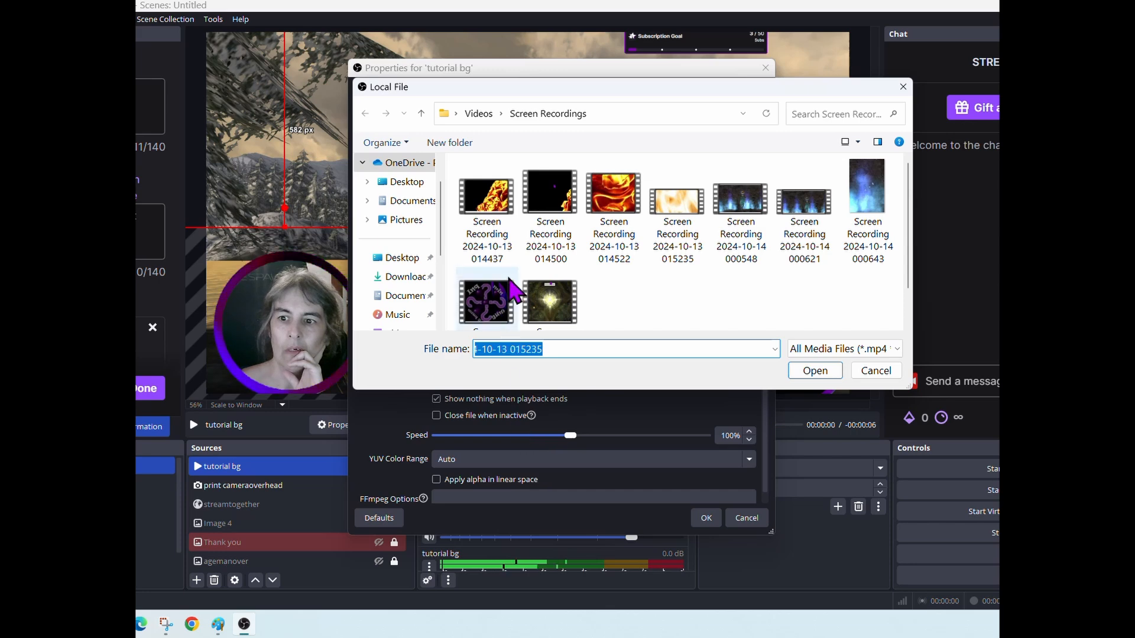
double_click(553, 303)
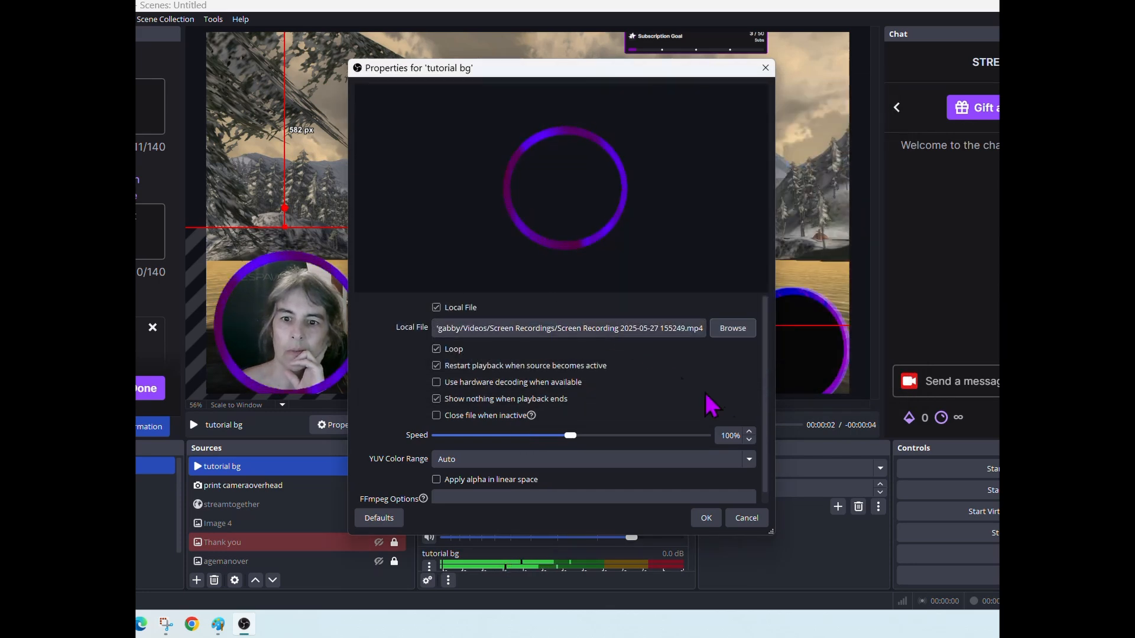
left_click(712, 519)
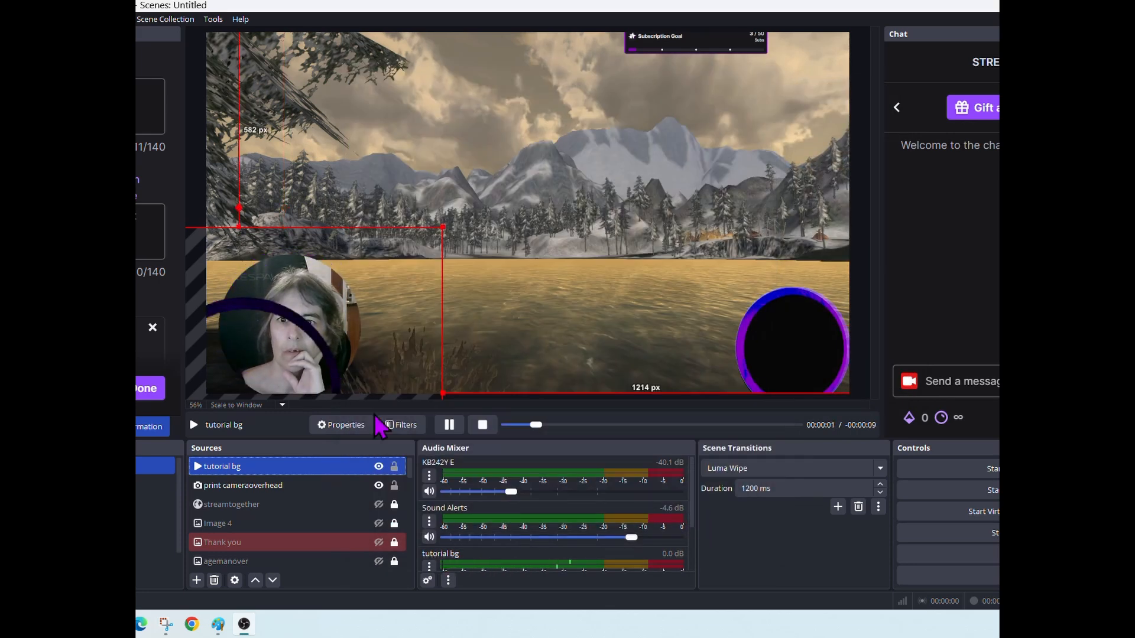
- Scale down and reposition the tutorial bg ring so it frames the round camera view in the canvas's lower-left corner
left_click_drag(398, 342, 441, 278)
left_click_drag(494, 156, 456, 238)
left_click_drag(338, 314, 349, 298)
left_click_drag(476, 177, 456, 188)
left_click_drag(366, 327, 367, 334)
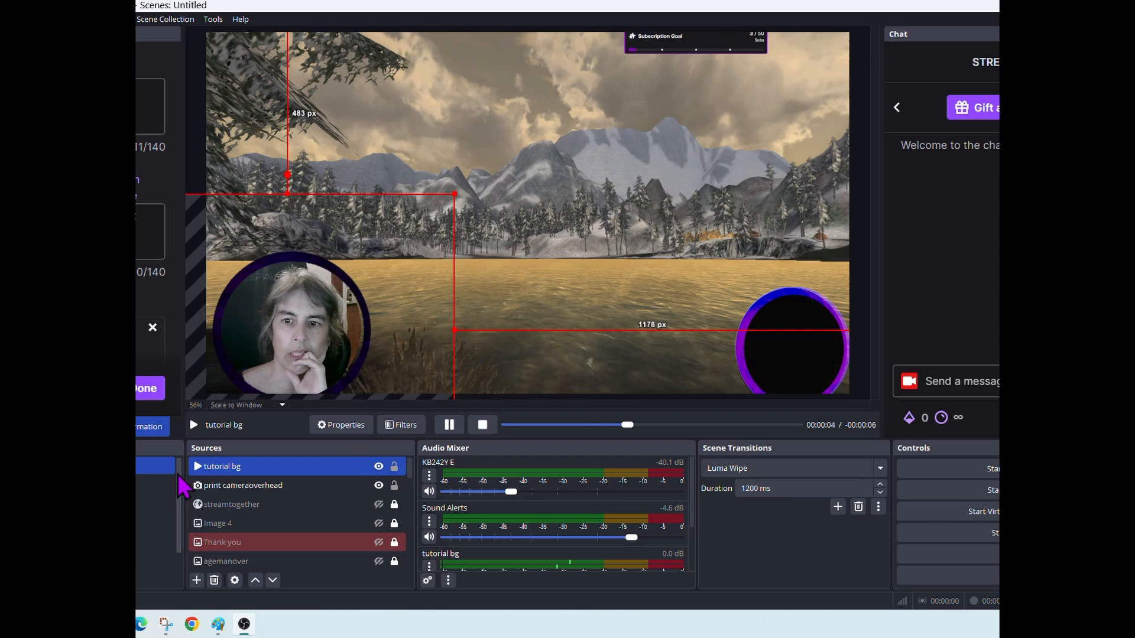
- Set the tutorial bg source's Color Correction filter to multiply with green #00aa7f
right_click(275, 470)
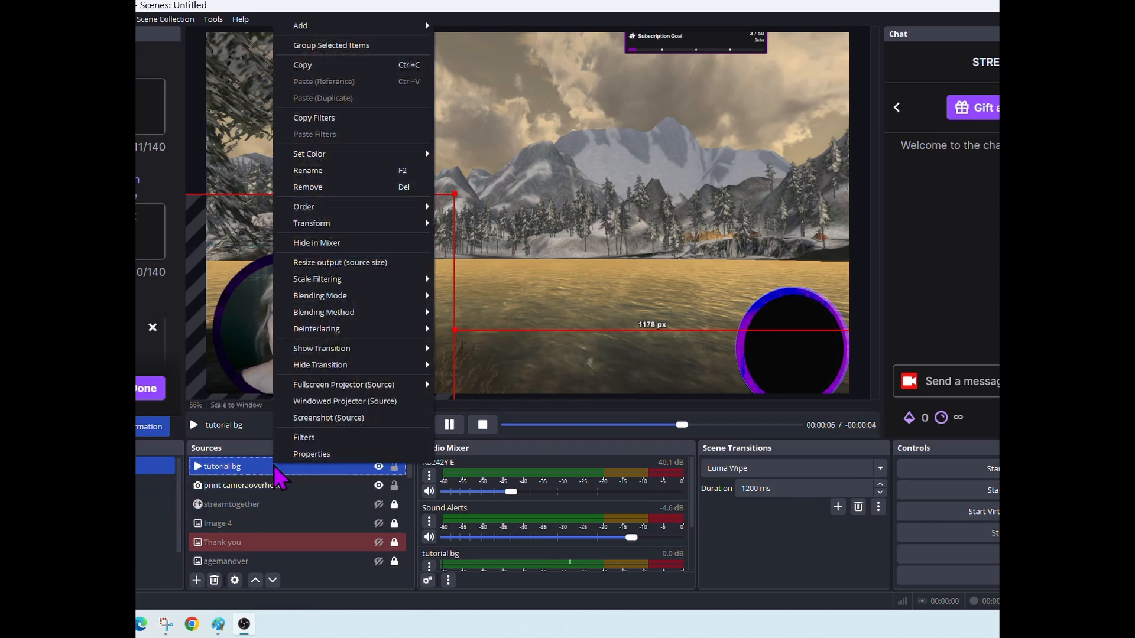
left_click(300, 436)
left_click(340, 353)
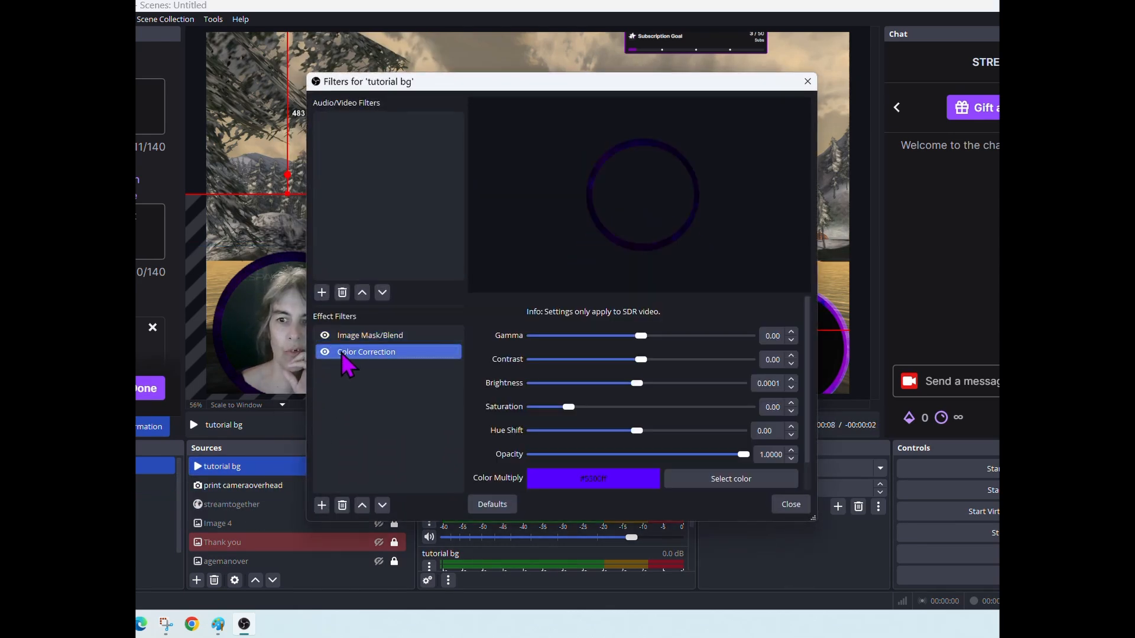
left_click(713, 482)
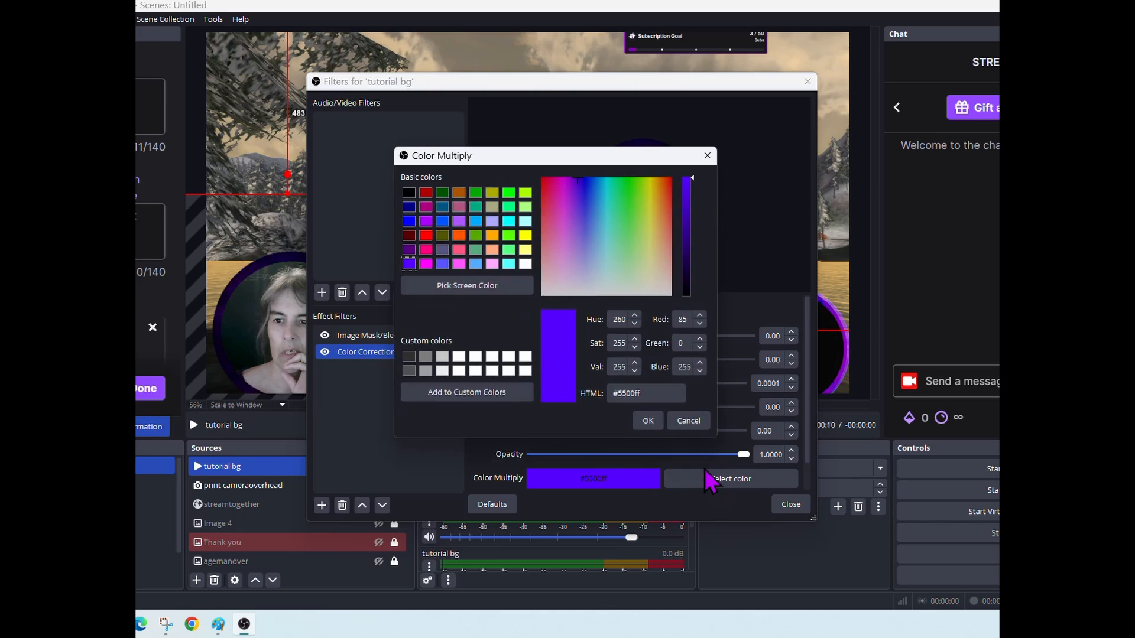
left_click(476, 207)
left_click(646, 421)
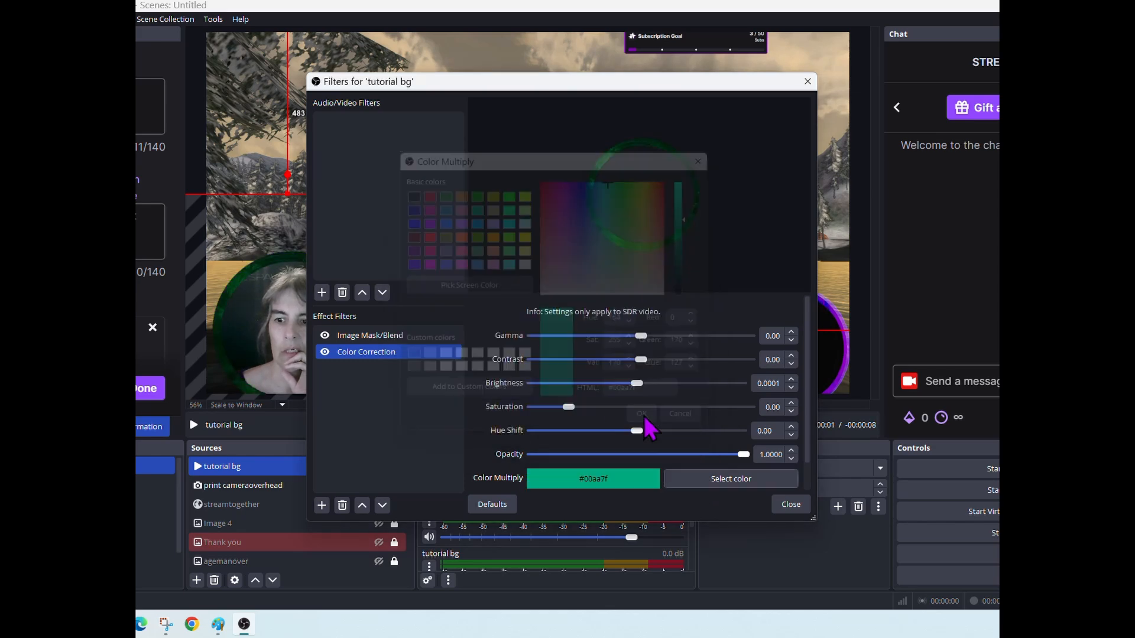
left_click(791, 505)
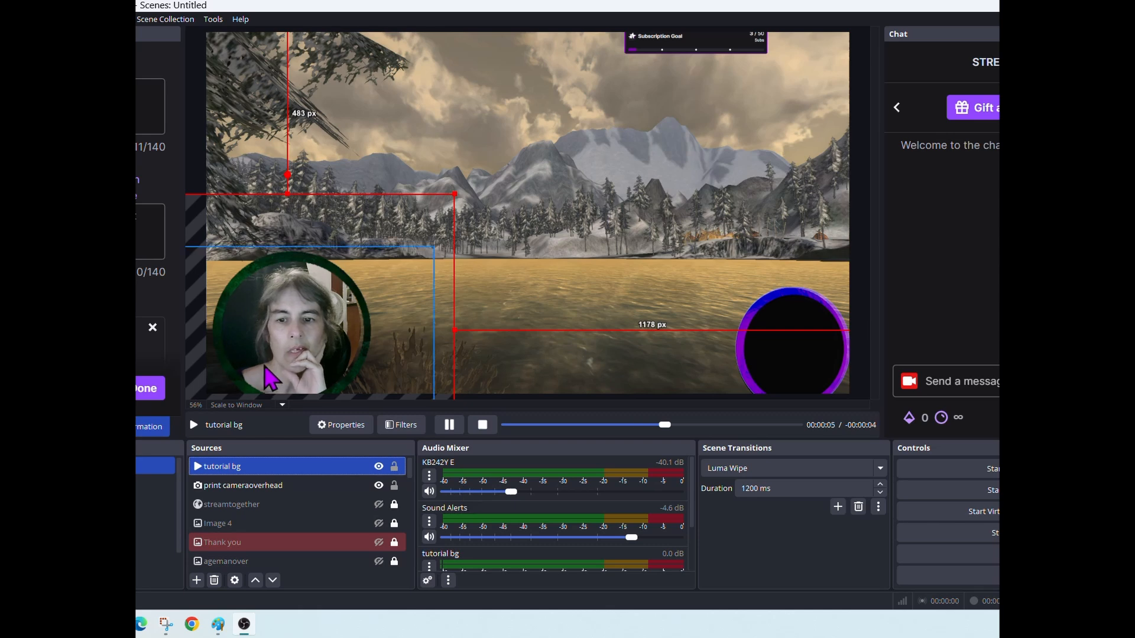
- Review the Image Mask/Blend and Color Correction filter settings of the tutorial bg source
right_click(230, 470)
left_click(311, 436)
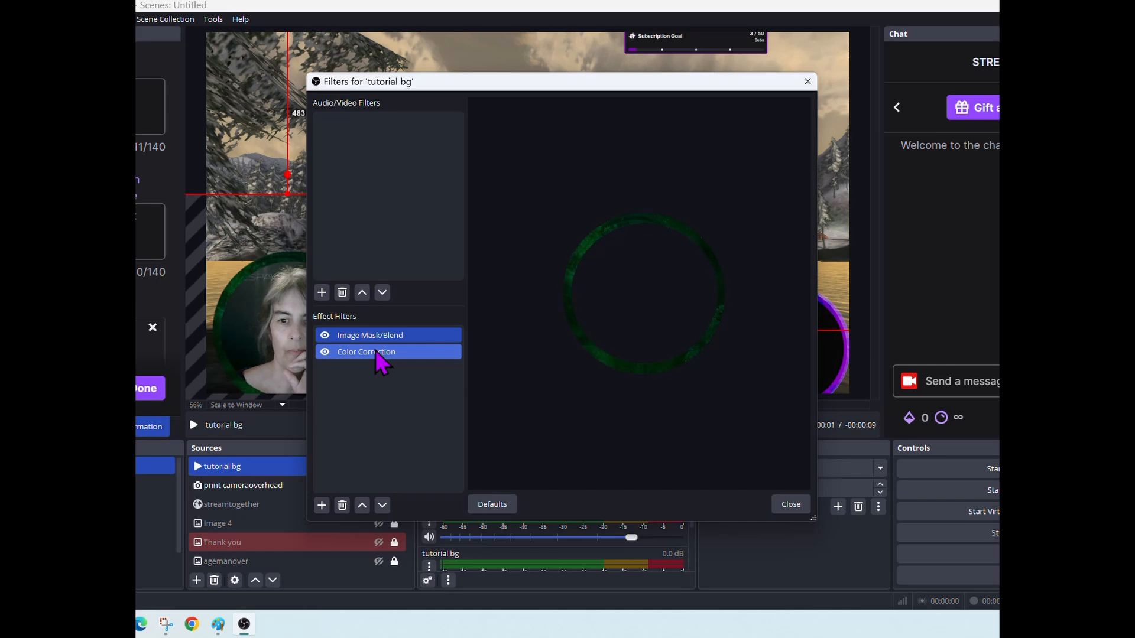
left_click(375, 350)
left_click(372, 340)
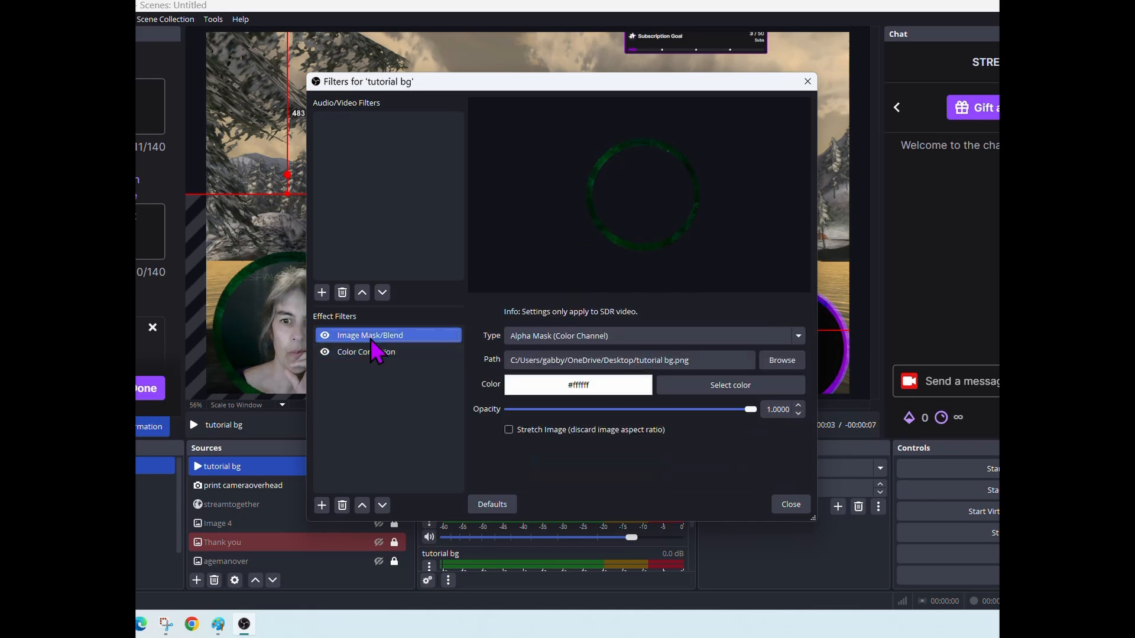
left_click(373, 354)
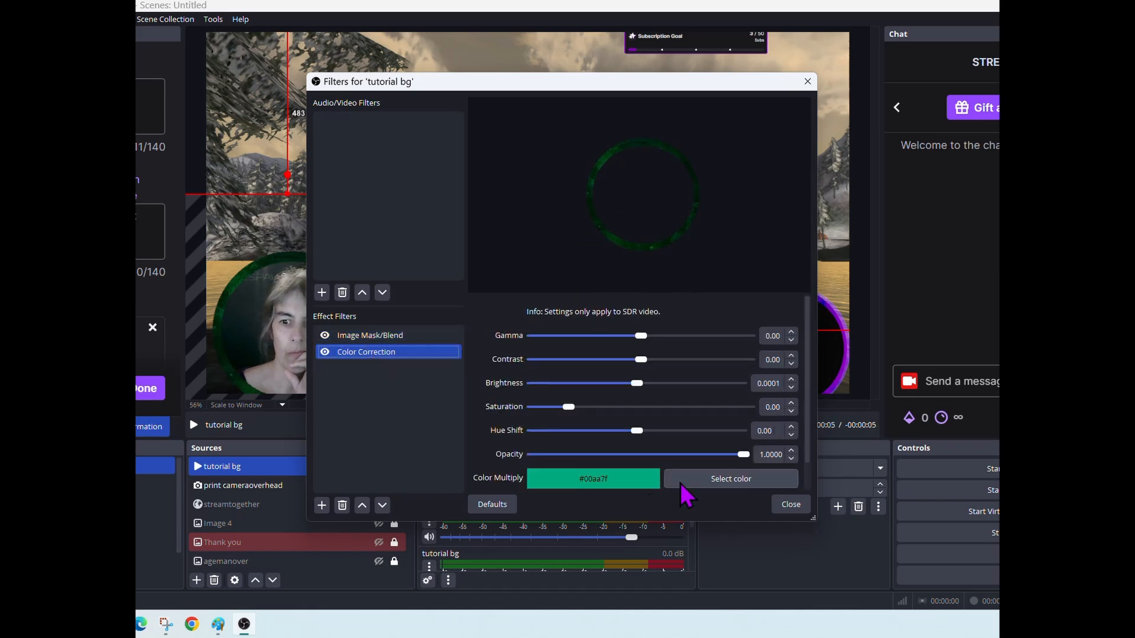
left_click(786, 506)
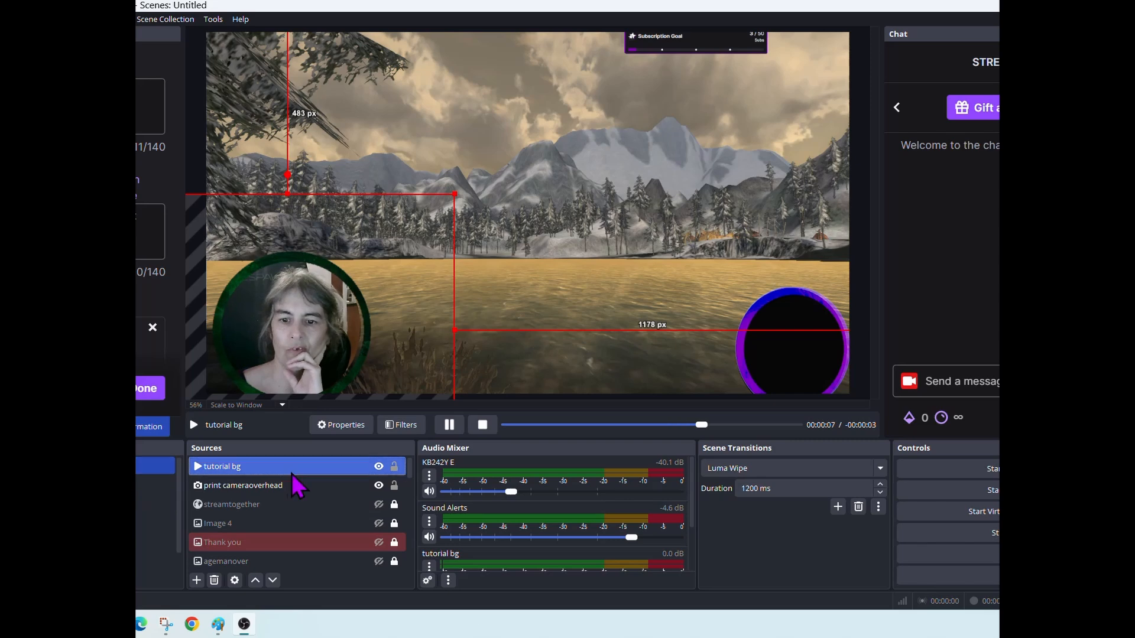
- Slow the tutorial bg source's video playback speed to 13% in its properties
left_click(236, 485, "ctrl")
right_click(230, 469)
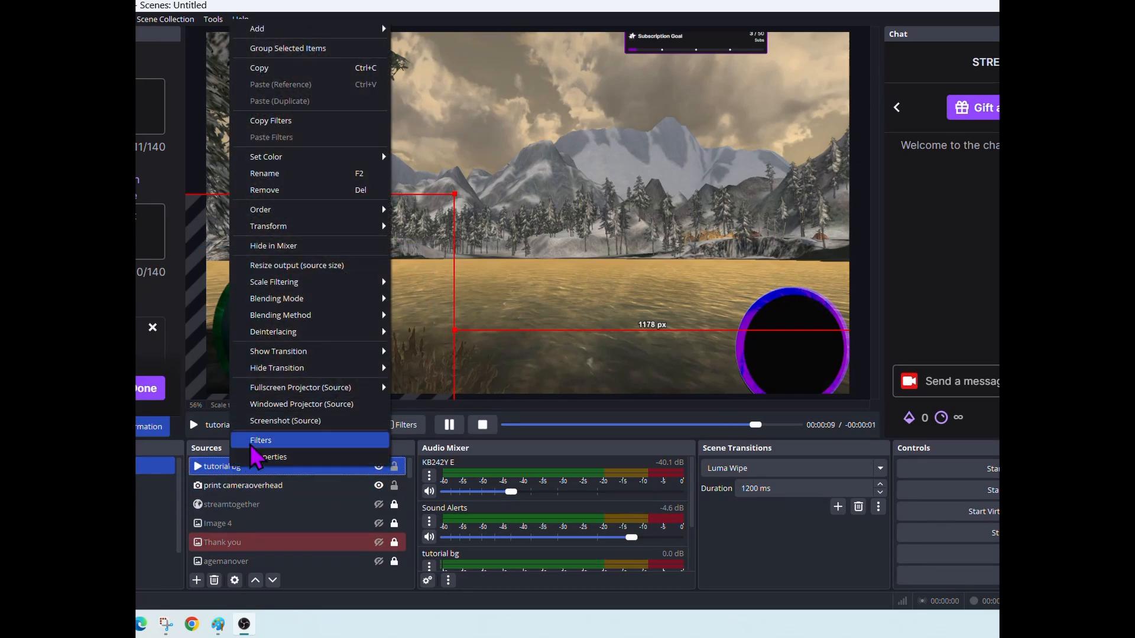
left_click(251, 456)
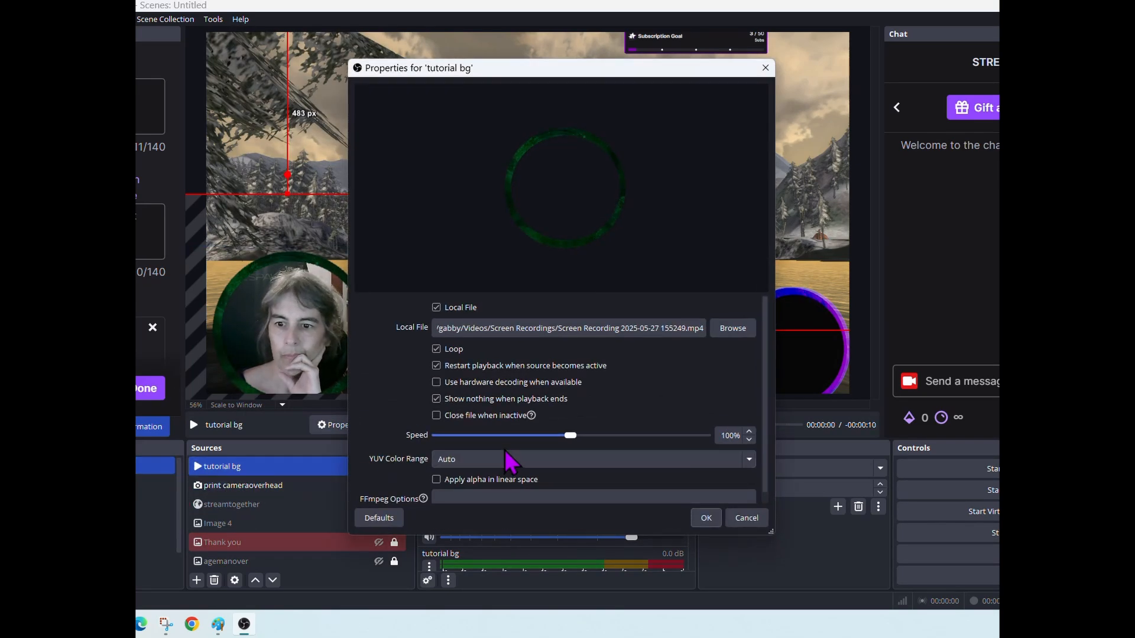
left_click_drag(570, 435, 506, 435)
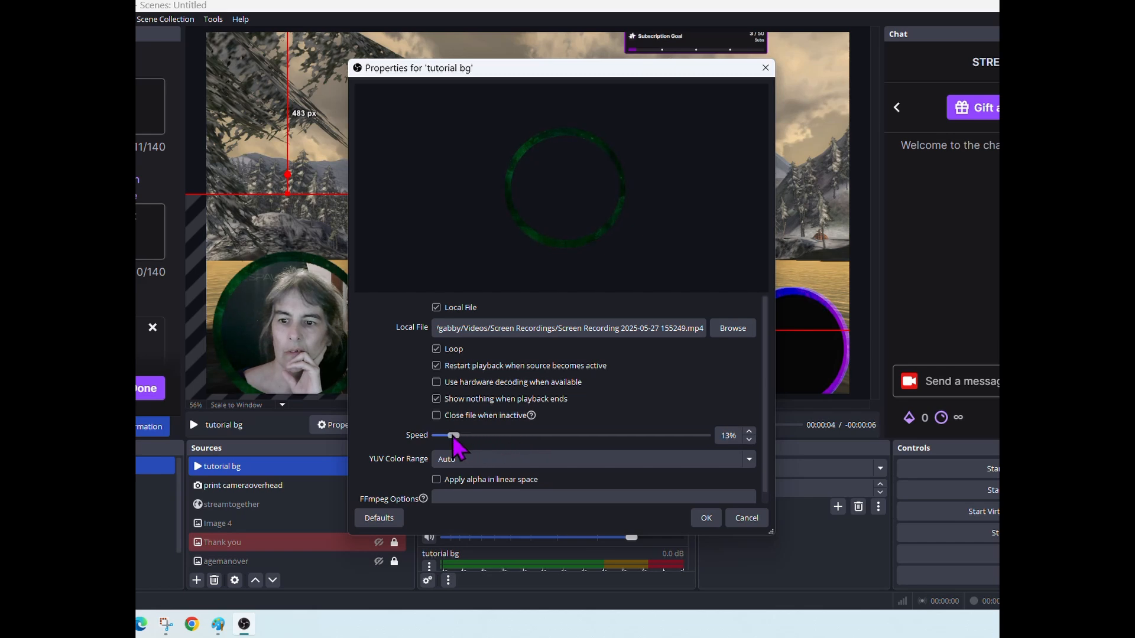
left_click(704, 518)
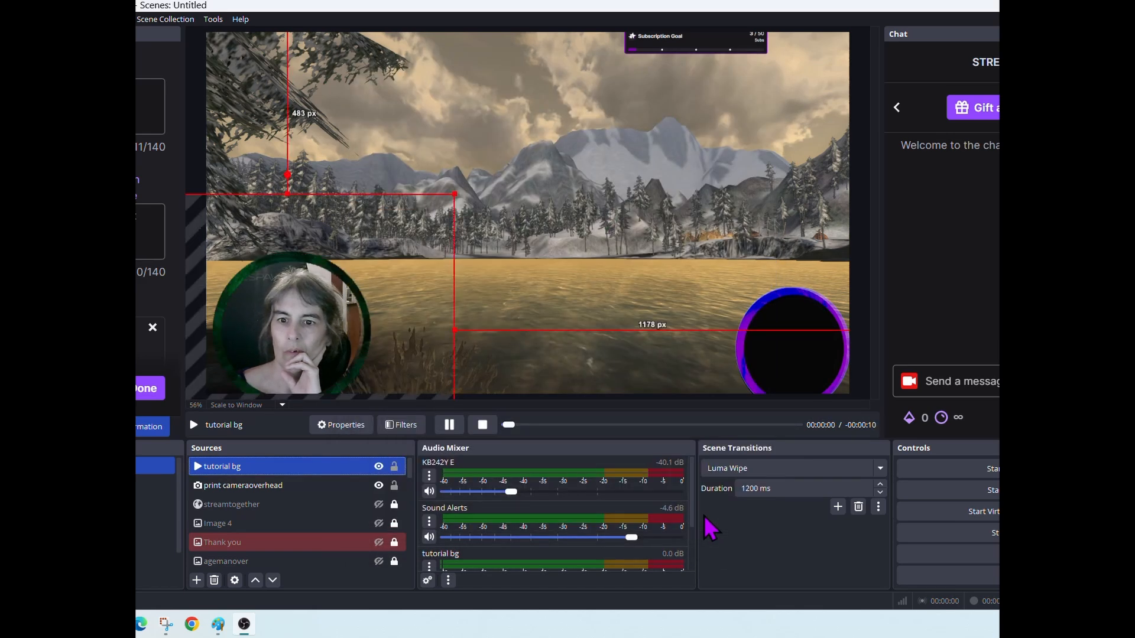